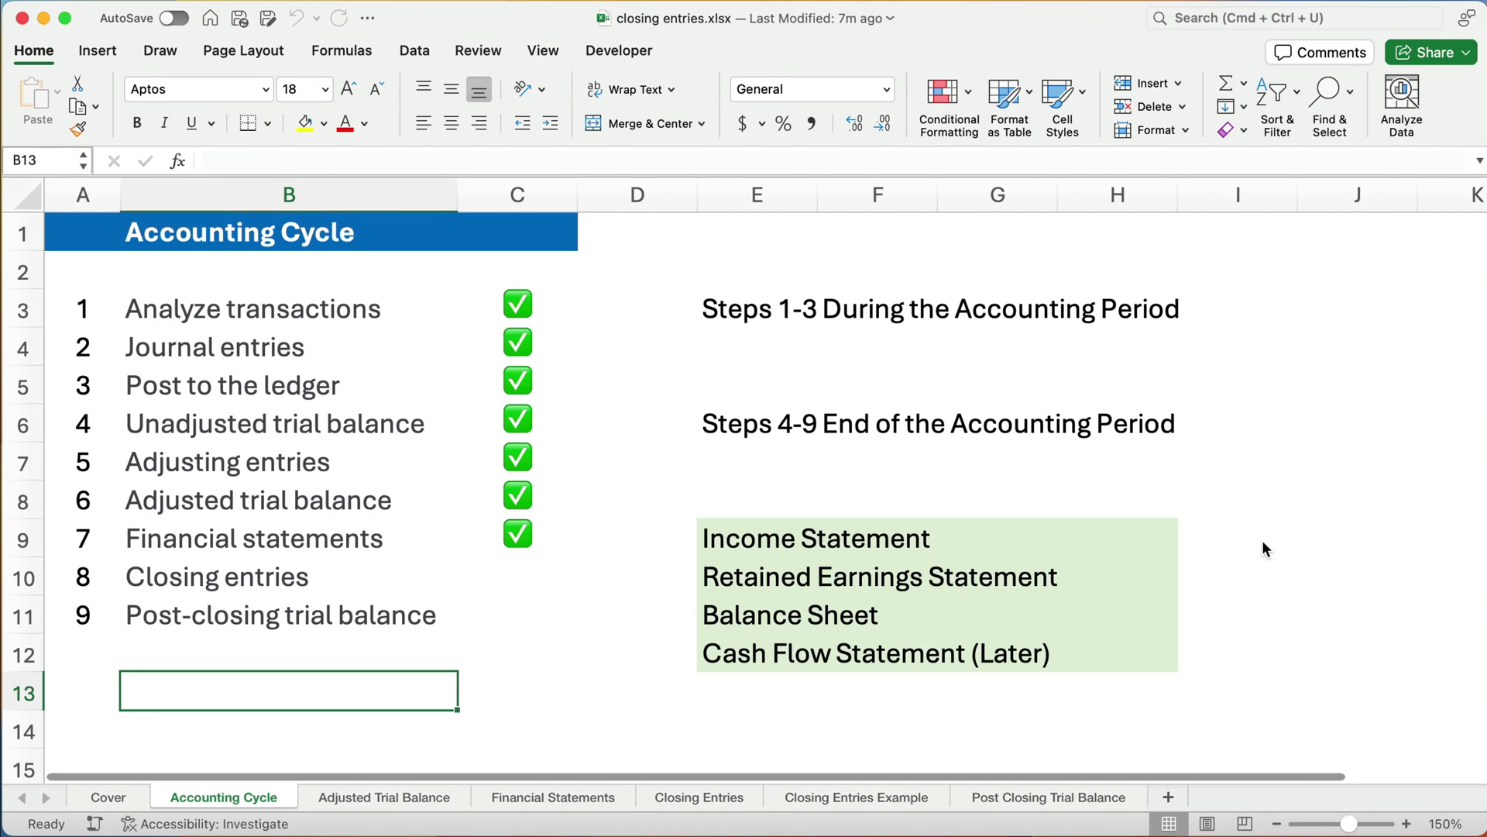
# Highlight closing steps 8–9 and the three financial statements, then go to the Adjusted Trial Balance
pyautogui.click(263, 587)
pyautogui.moveTo(263, 587); pyautogui.dragTo(501, 623)
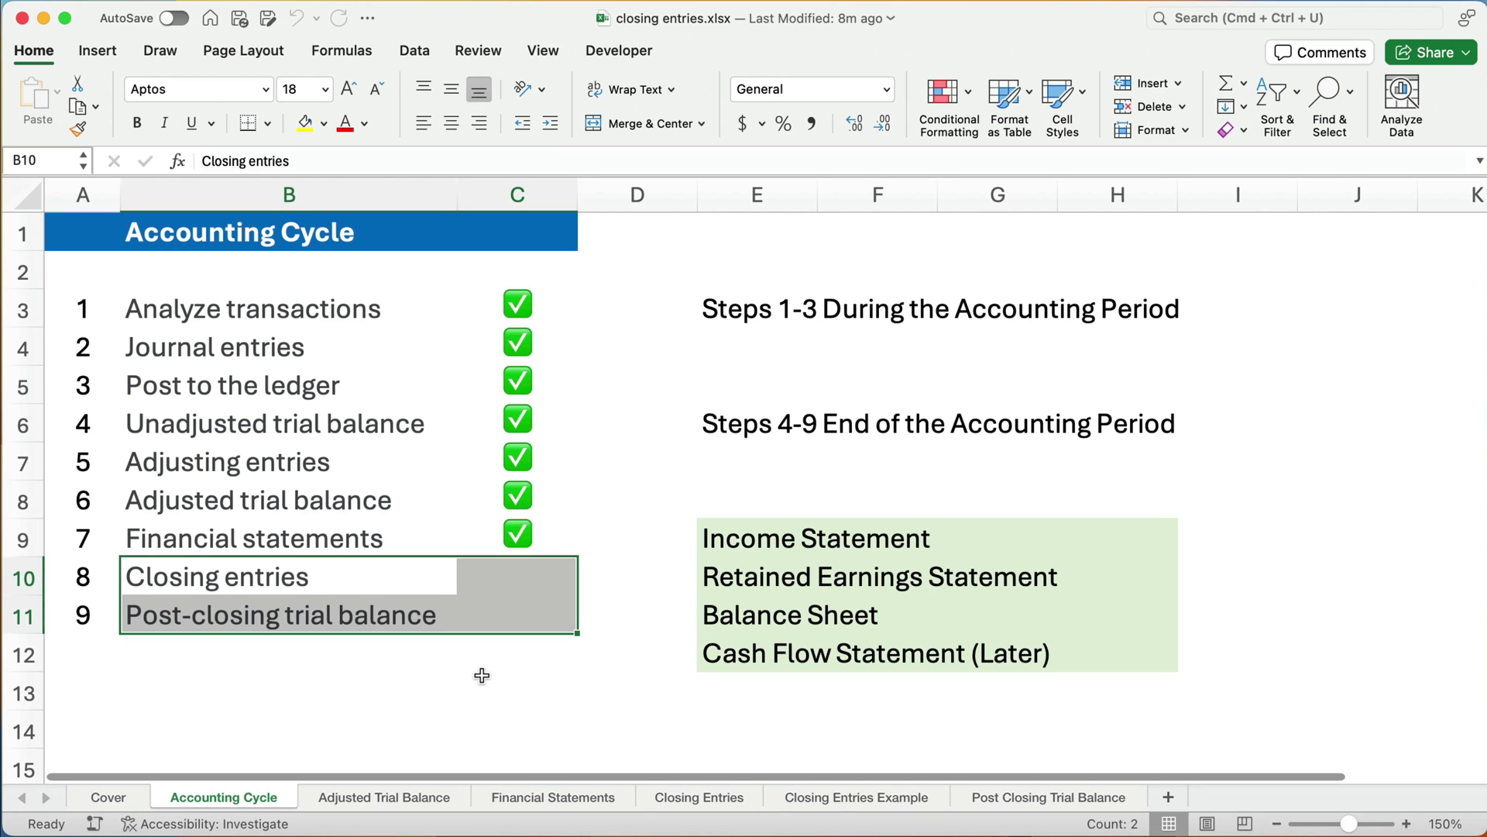
pyautogui.moveTo(704, 536); pyautogui.dragTo(1093, 647)
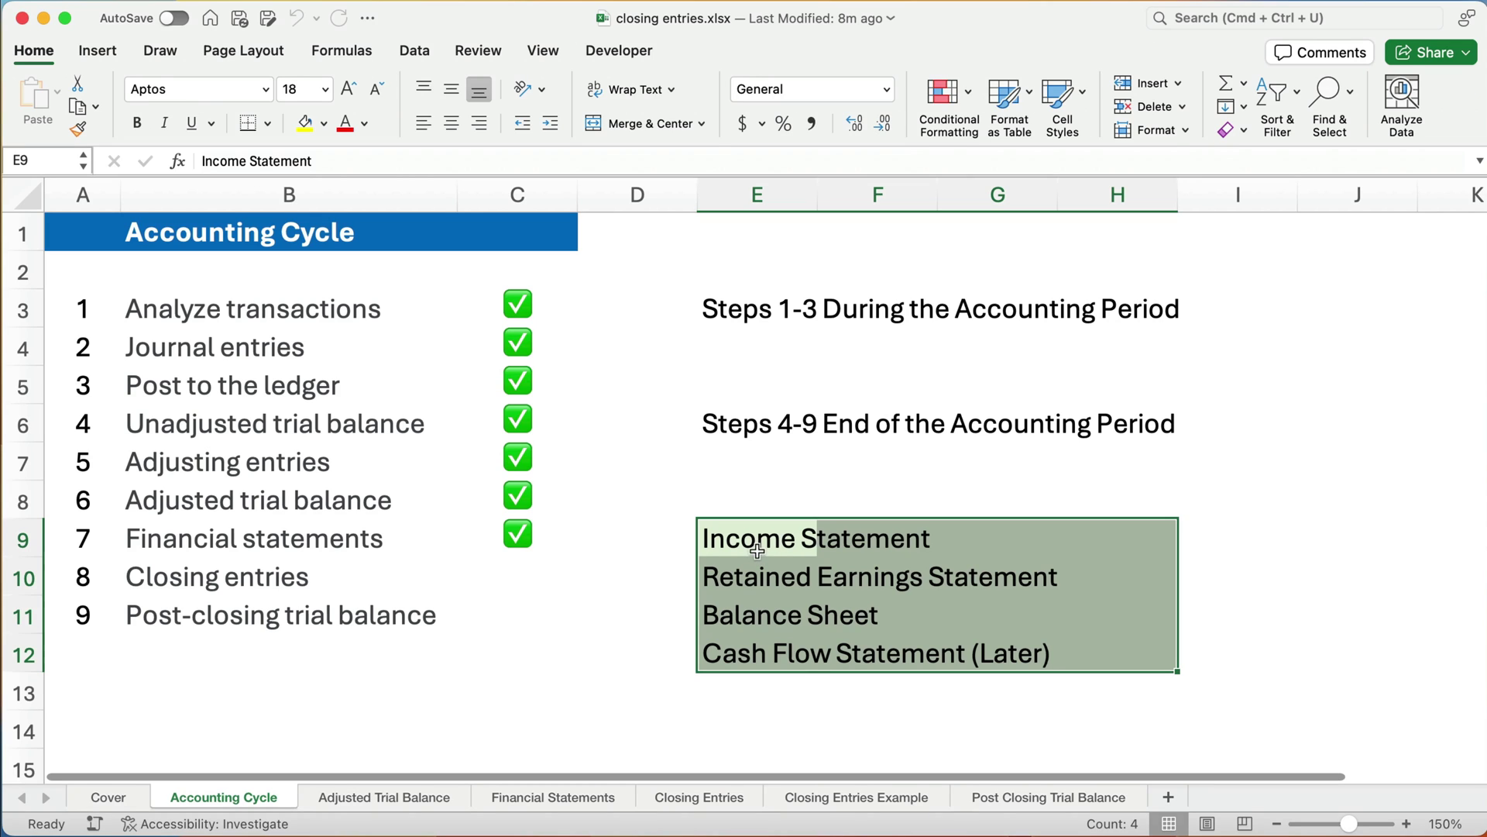
pyautogui.moveTo(757, 552); pyautogui.dragTo(1085, 618)
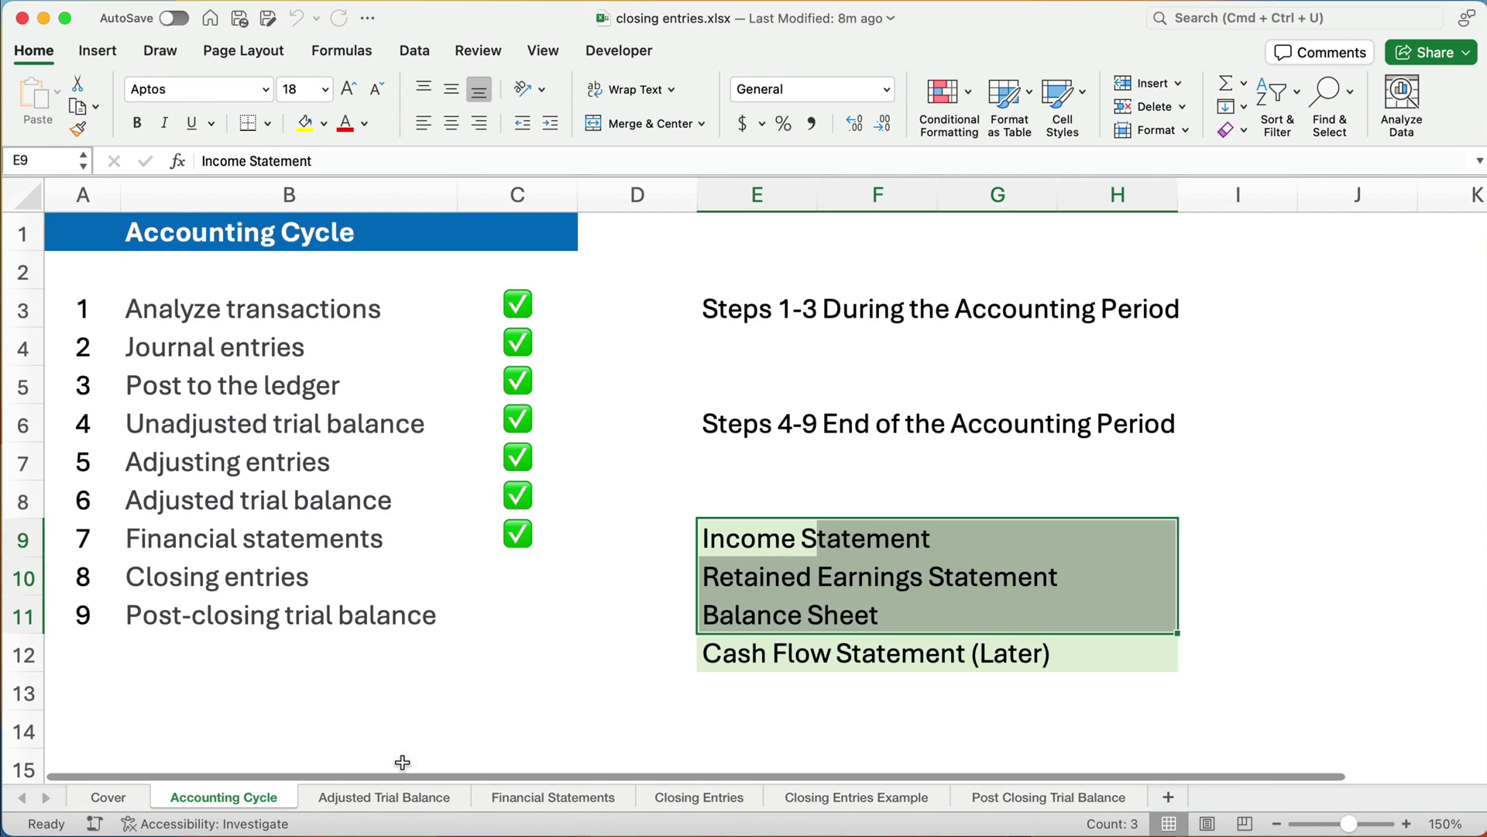
pyautogui.click(391, 793)
# Highlight the Assets, Liabilities and Equity labels on the Adjusted Trial Balance
pyautogui.click(763, 520)
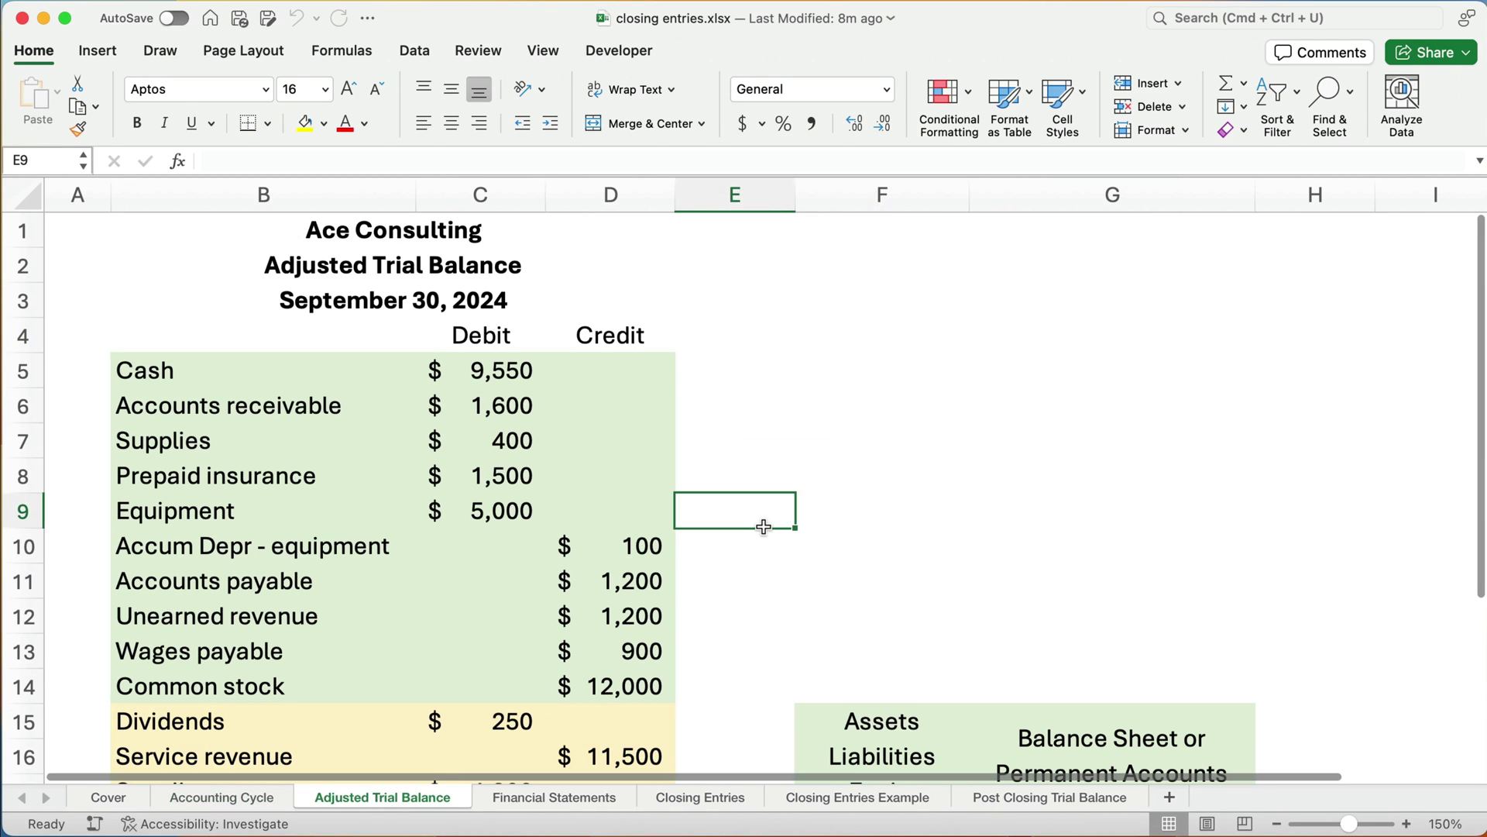
pyautogui.scroll(-3, 384, 360)
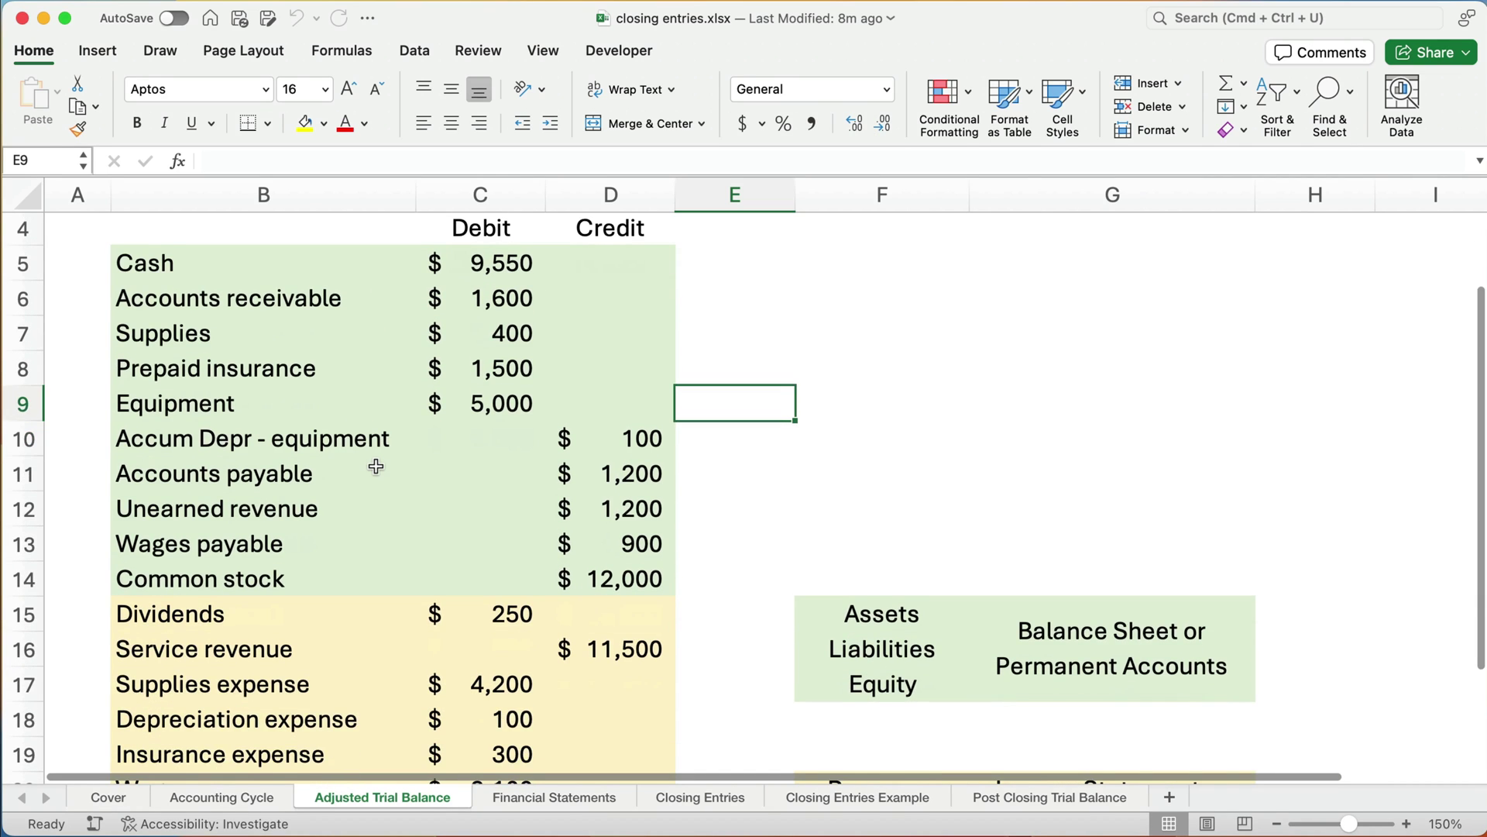
pyautogui.scroll(-1, 375, 465)
pyautogui.scroll(-3, 298, 498)
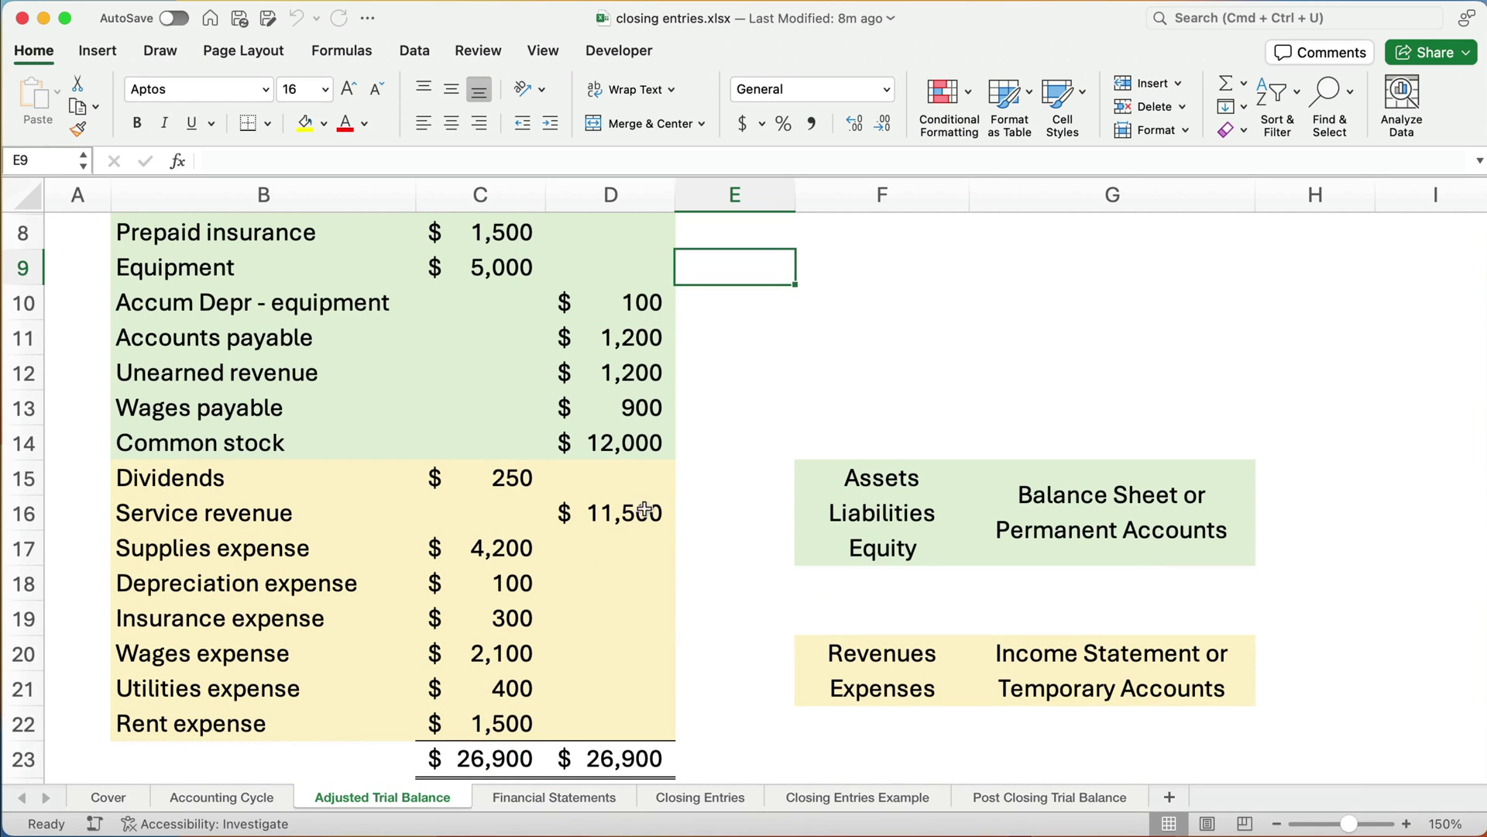
pyautogui.moveTo(804, 470); pyautogui.dragTo(1152, 546)
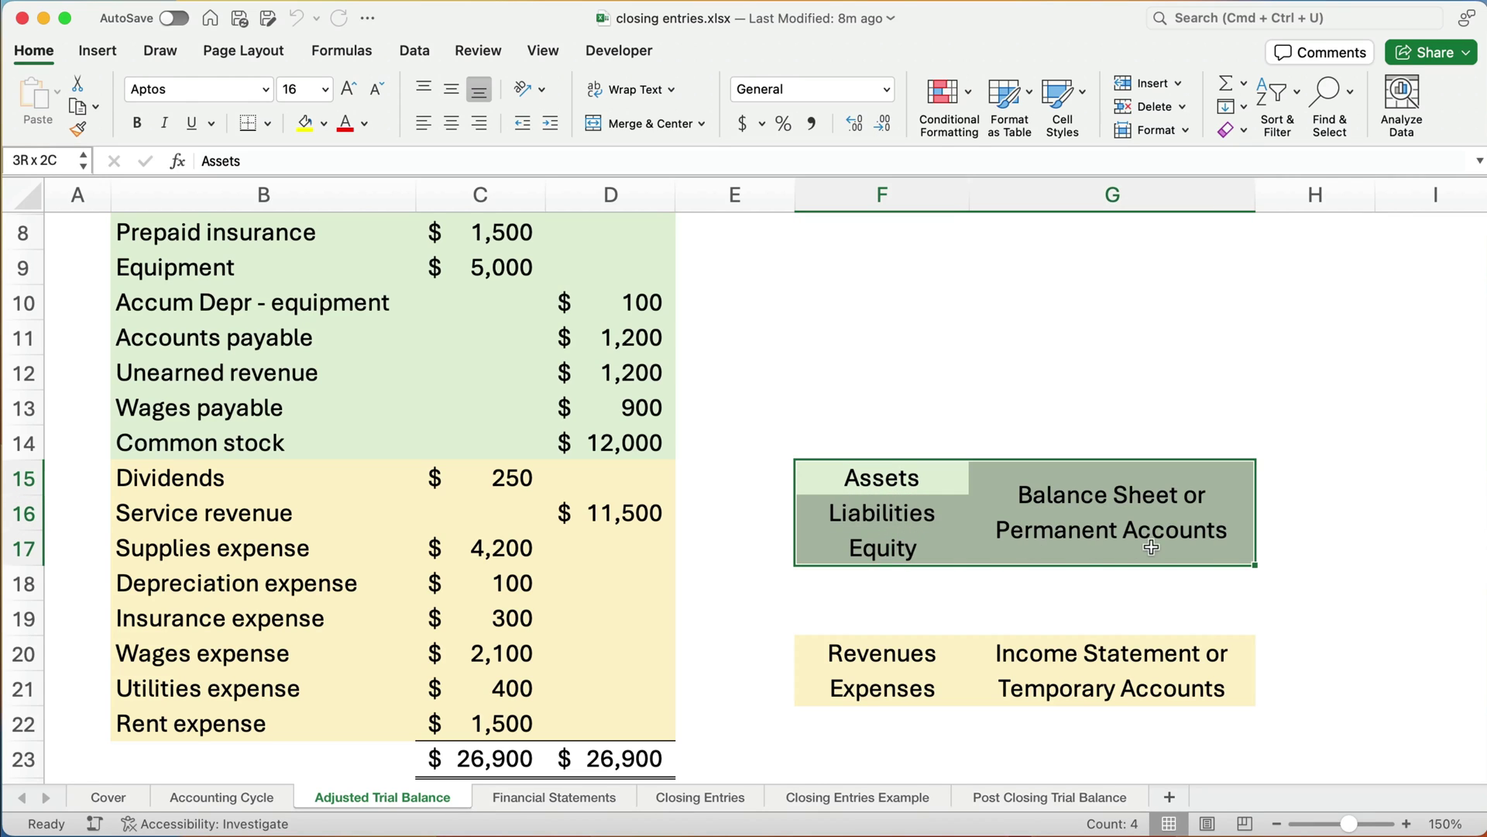
# Highlight the dividends, revenue and expense rows, then switch to the Financial Statements sheet
pyautogui.scroll(-1, 1330, 452)
pyautogui.scroll(-1, 1330, 451)
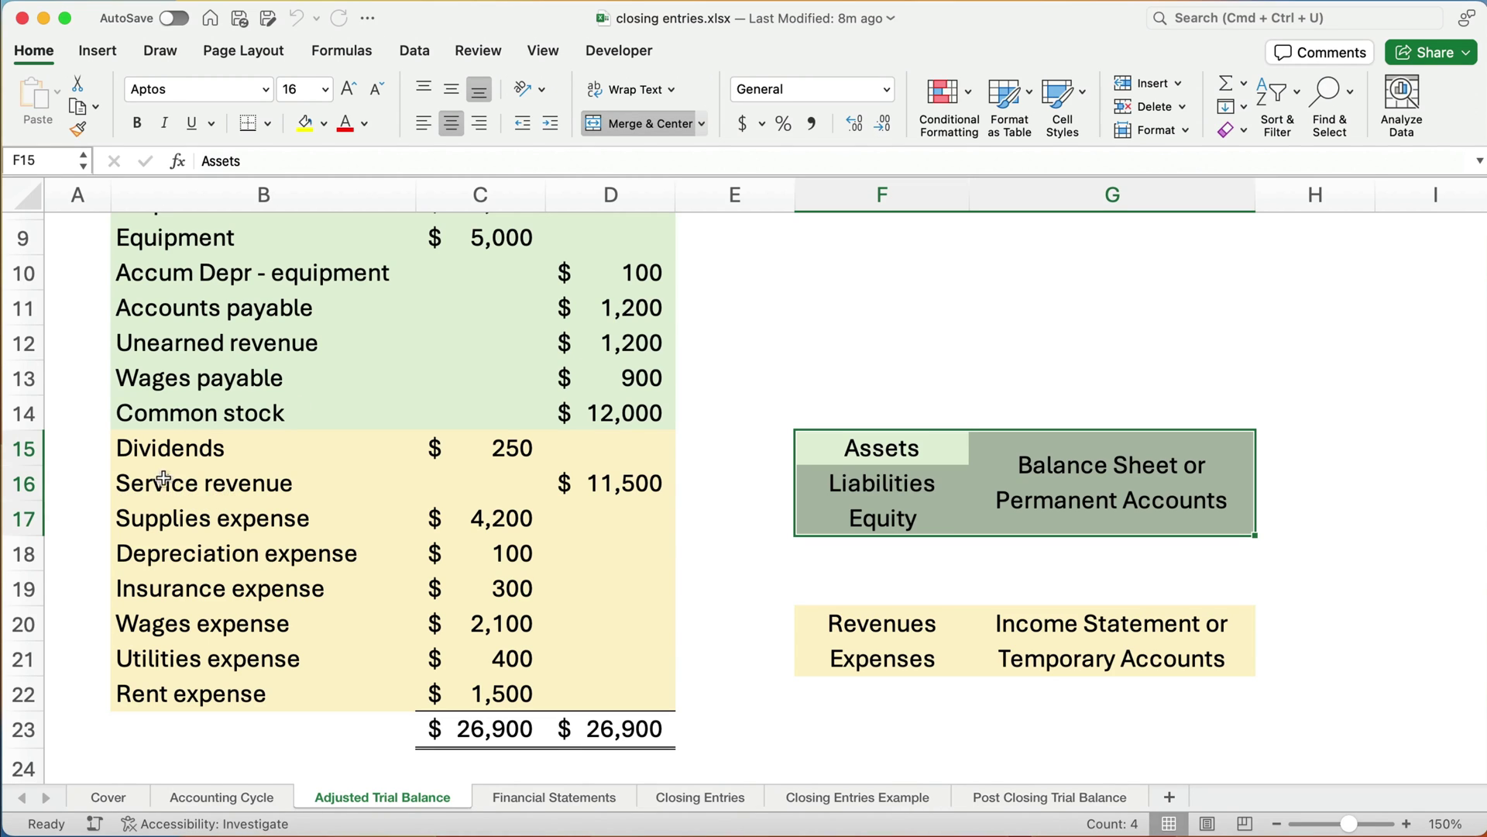
pyautogui.moveTo(120, 450); pyautogui.dragTo(564, 701)
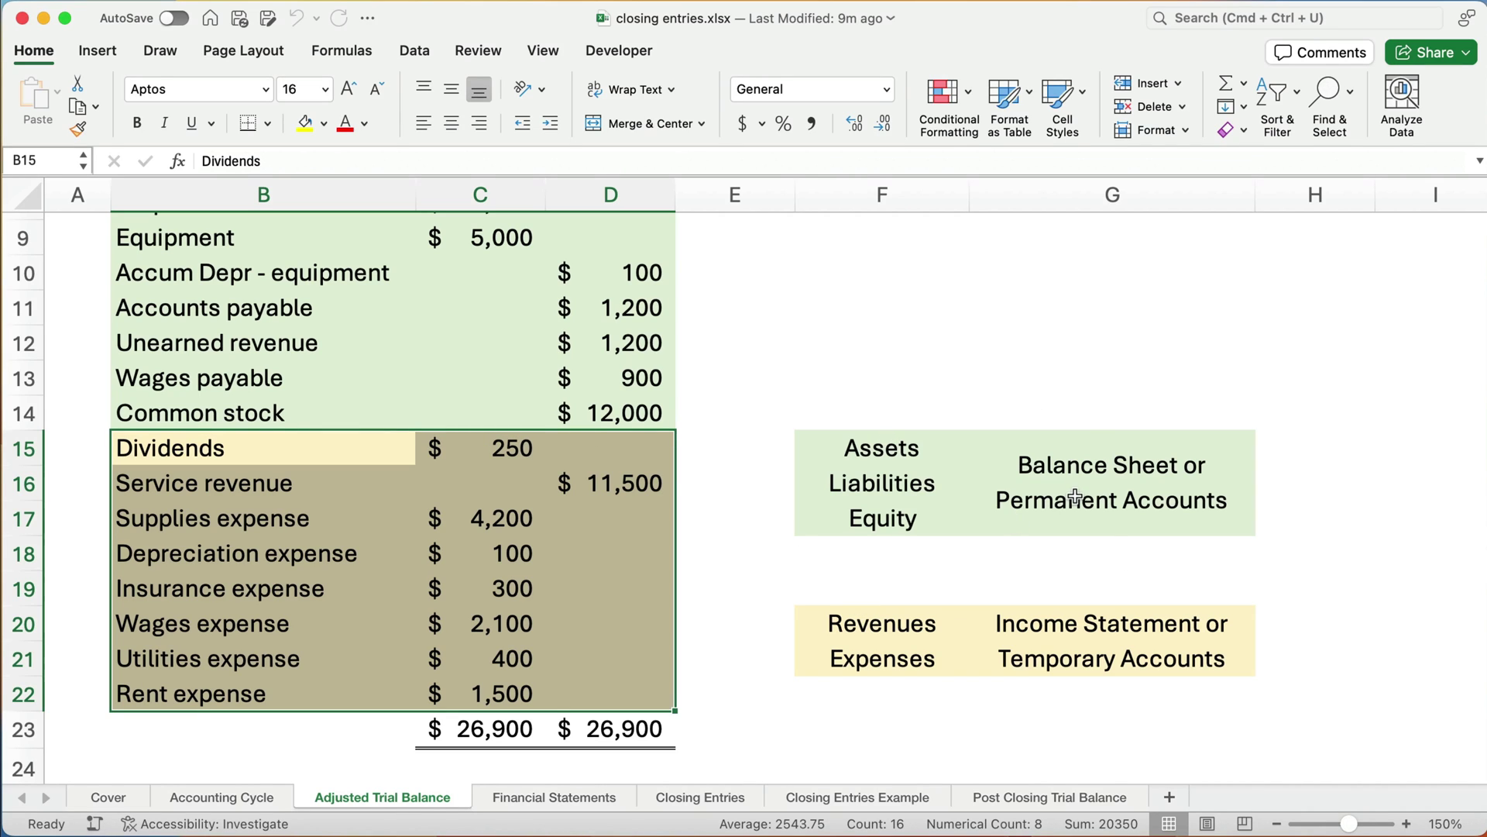
pyautogui.click(582, 795)
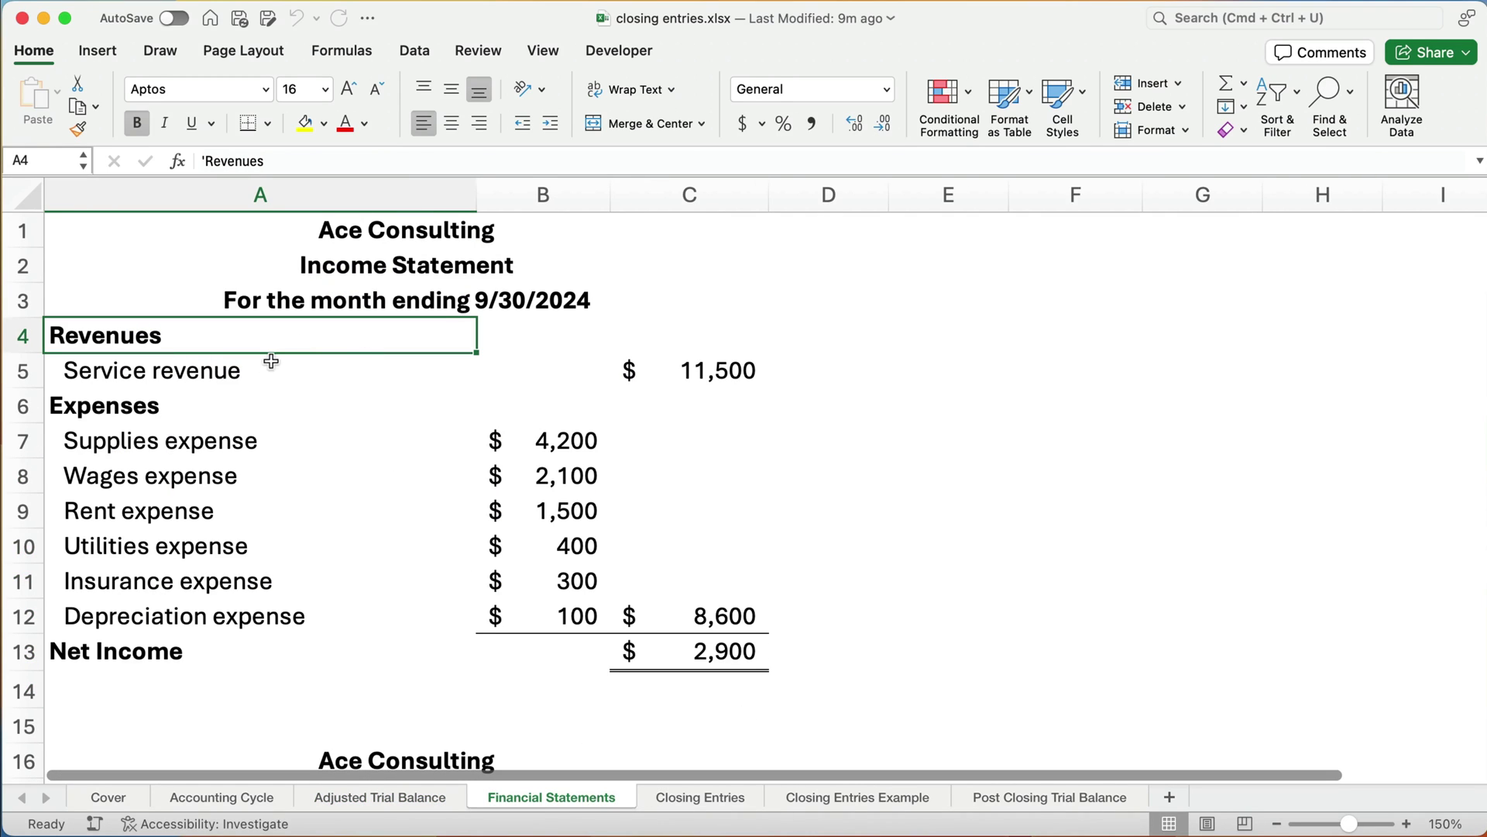
# Select the income statement and inspect the ending retained earnings figure
pyautogui.scroll(-1, 139, 351)
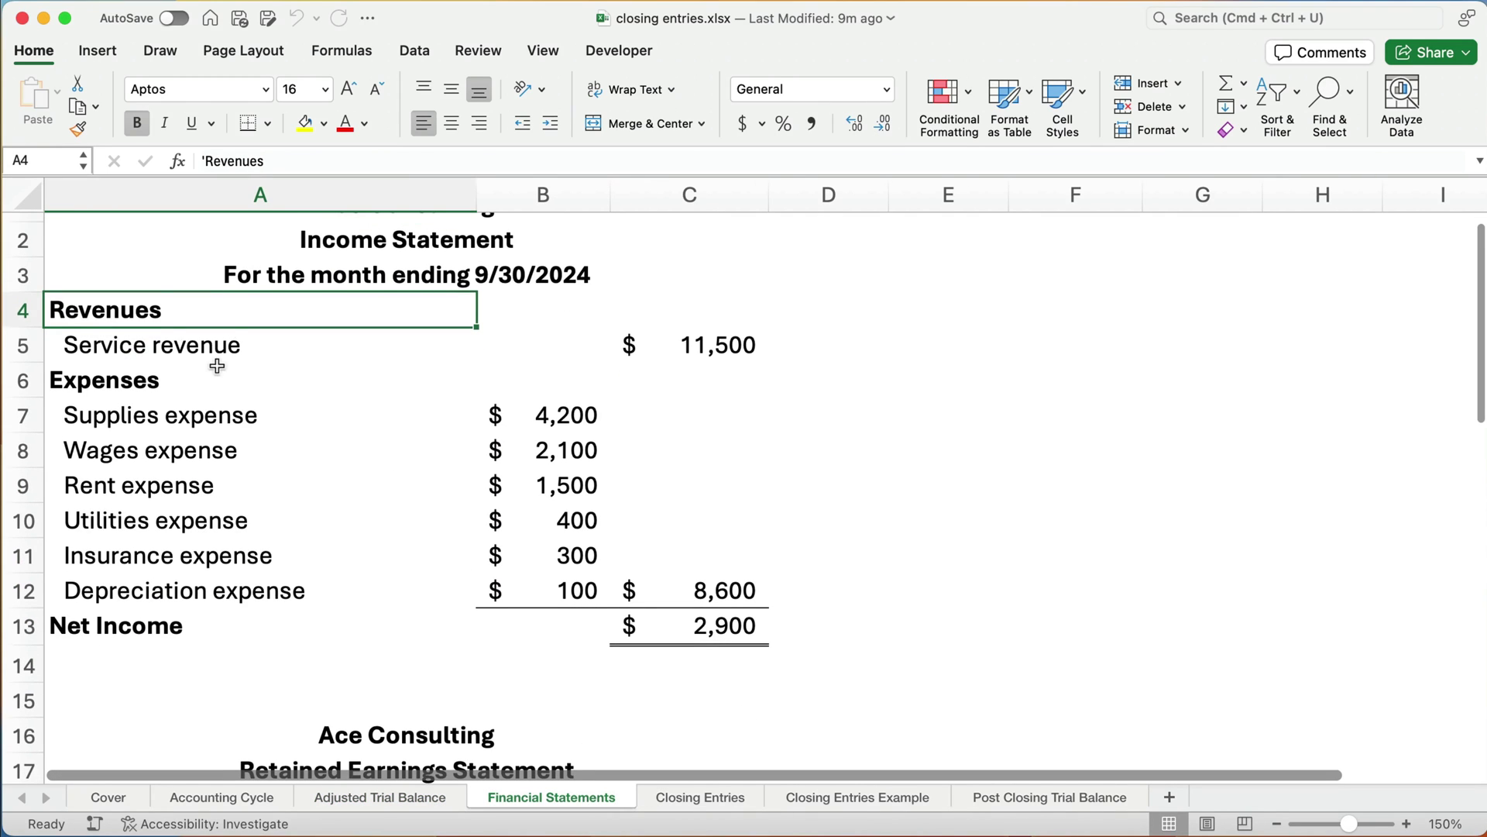
pyautogui.scroll(1, 217, 366)
pyautogui.moveTo(93, 334); pyautogui.dragTo(689, 652)
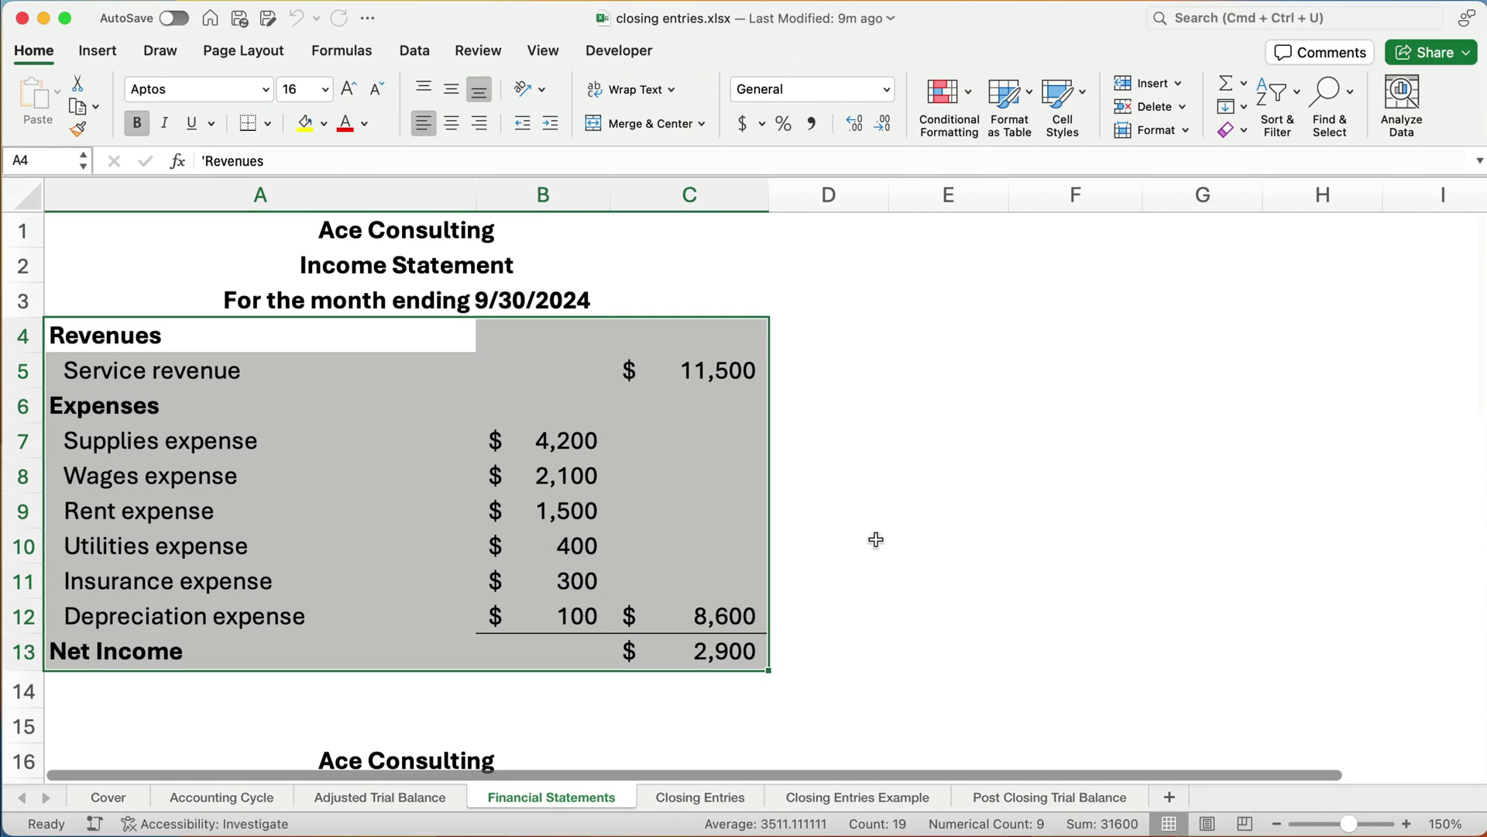
pyautogui.scroll(-10, 876, 540)
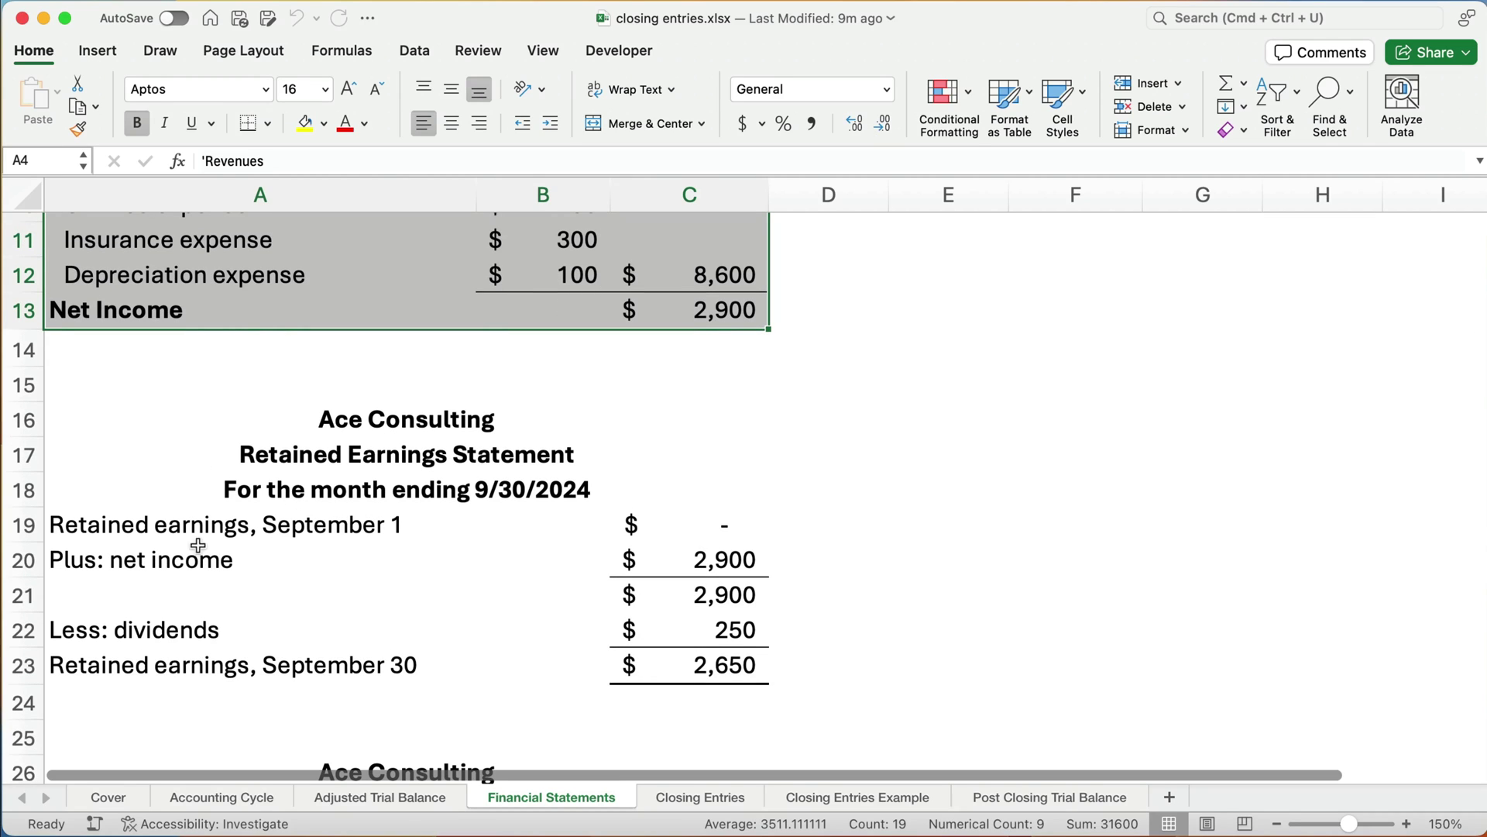
pyautogui.click(722, 666)
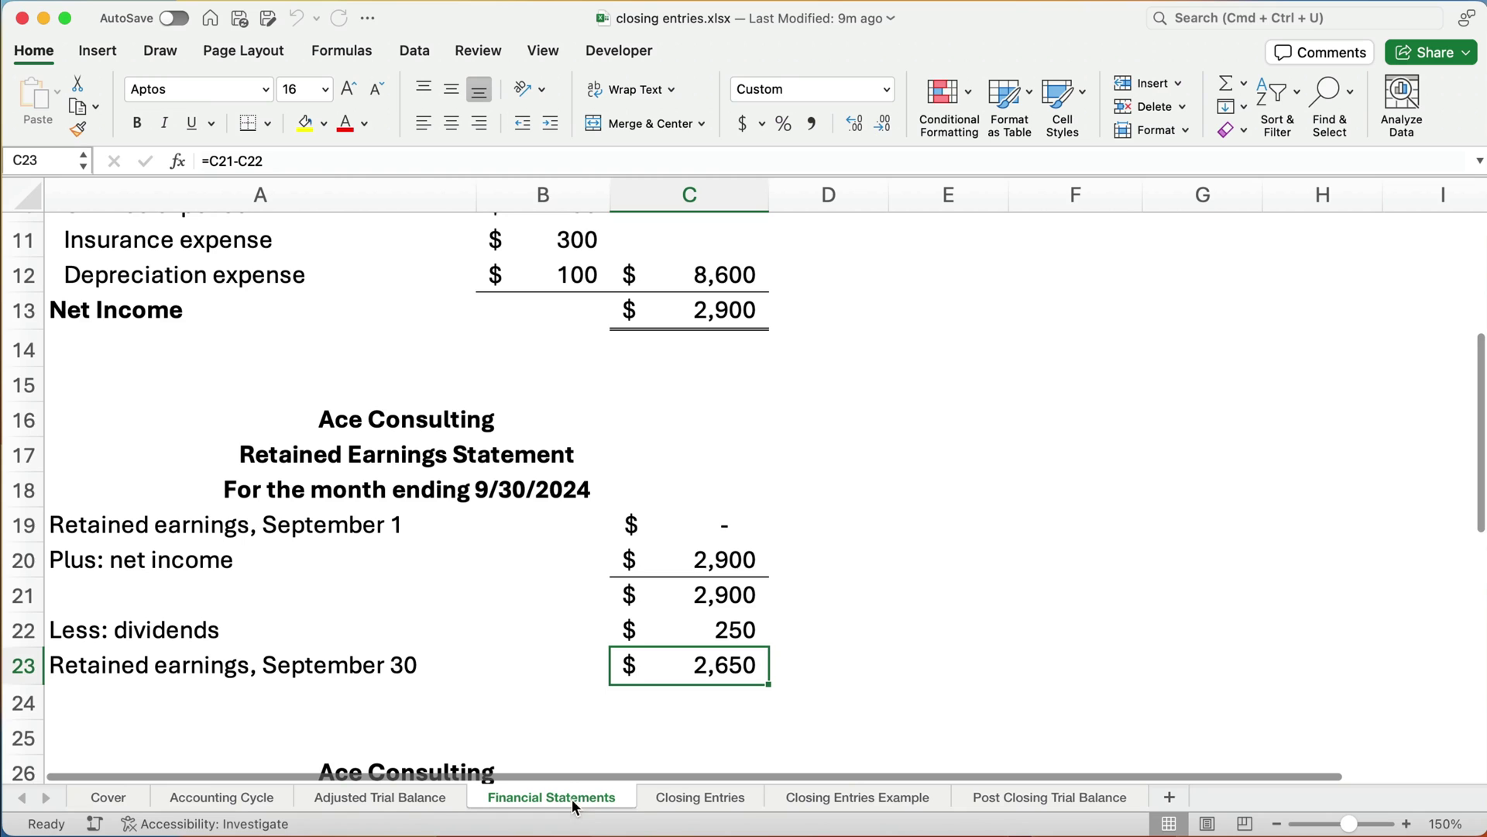
# Check the 2,650 retained earnings on the balance sheet, then go to Closing Entries
pyautogui.scroll(-5, 526, 658)
pyautogui.scroll(-15, 506, 642)
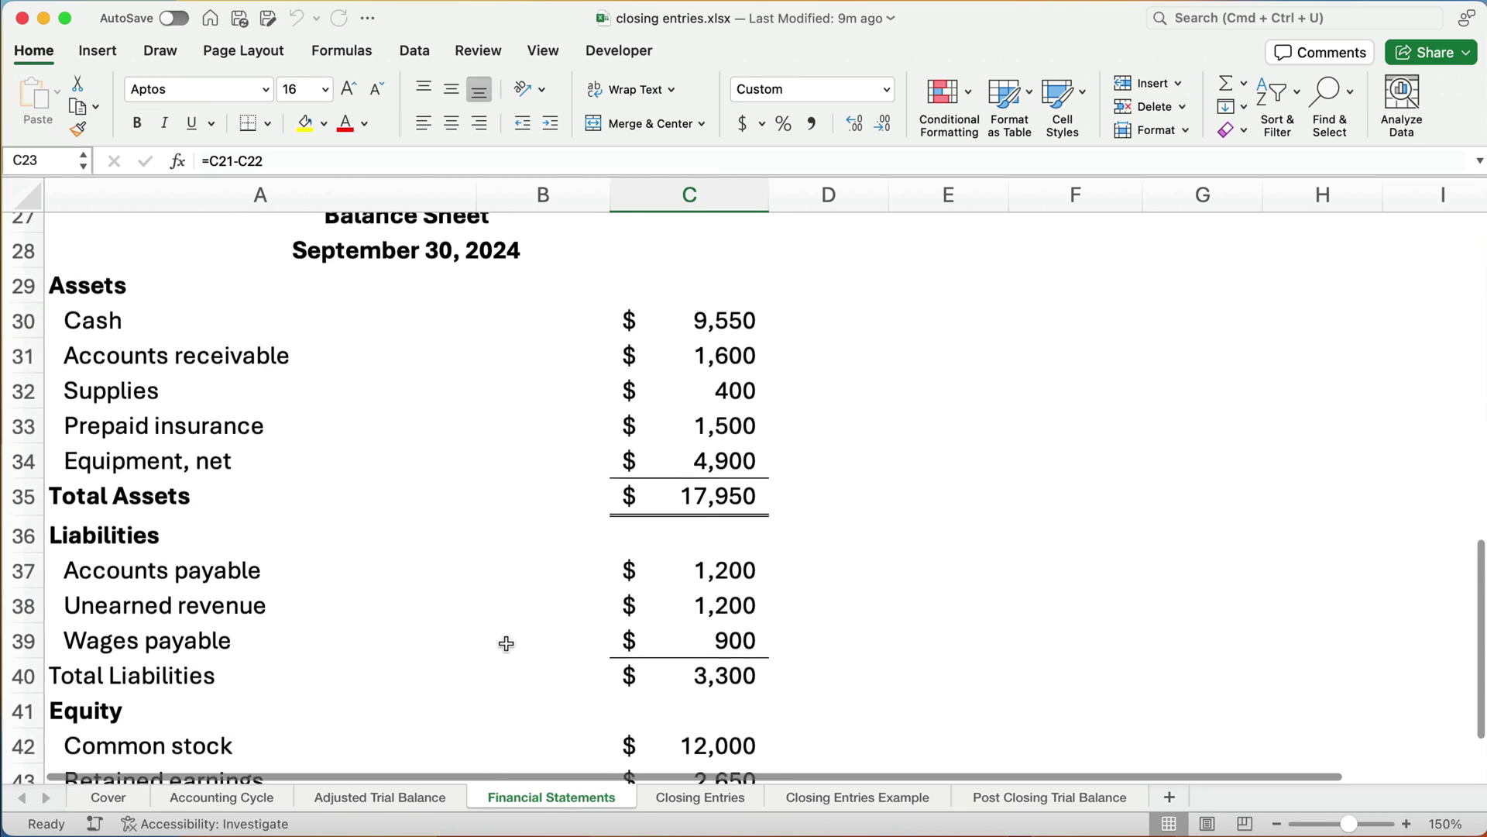
pyautogui.scroll(3, 232, 555)
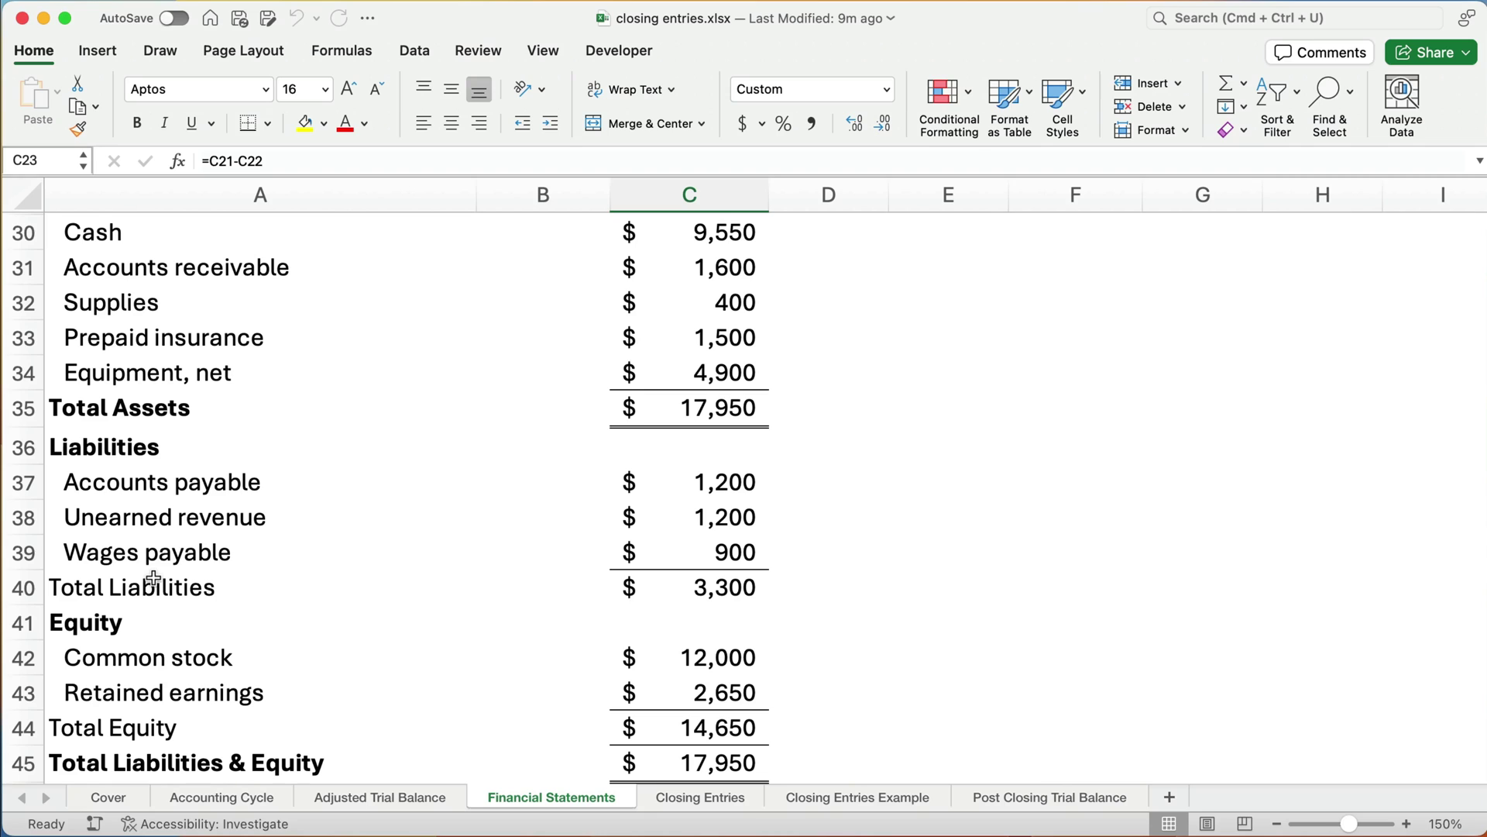
pyautogui.click(665, 691)
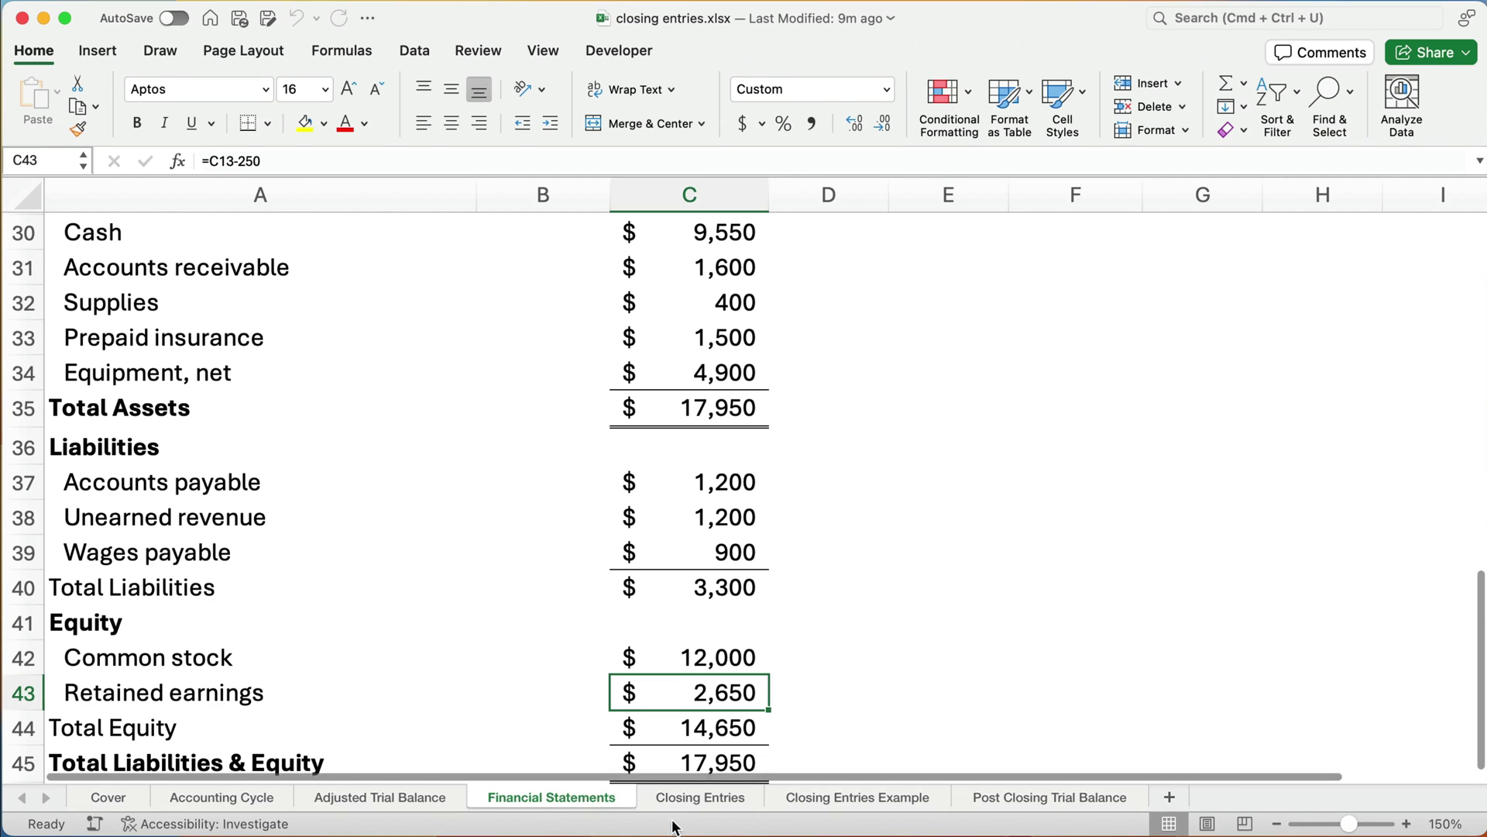
pyautogui.click(685, 800)
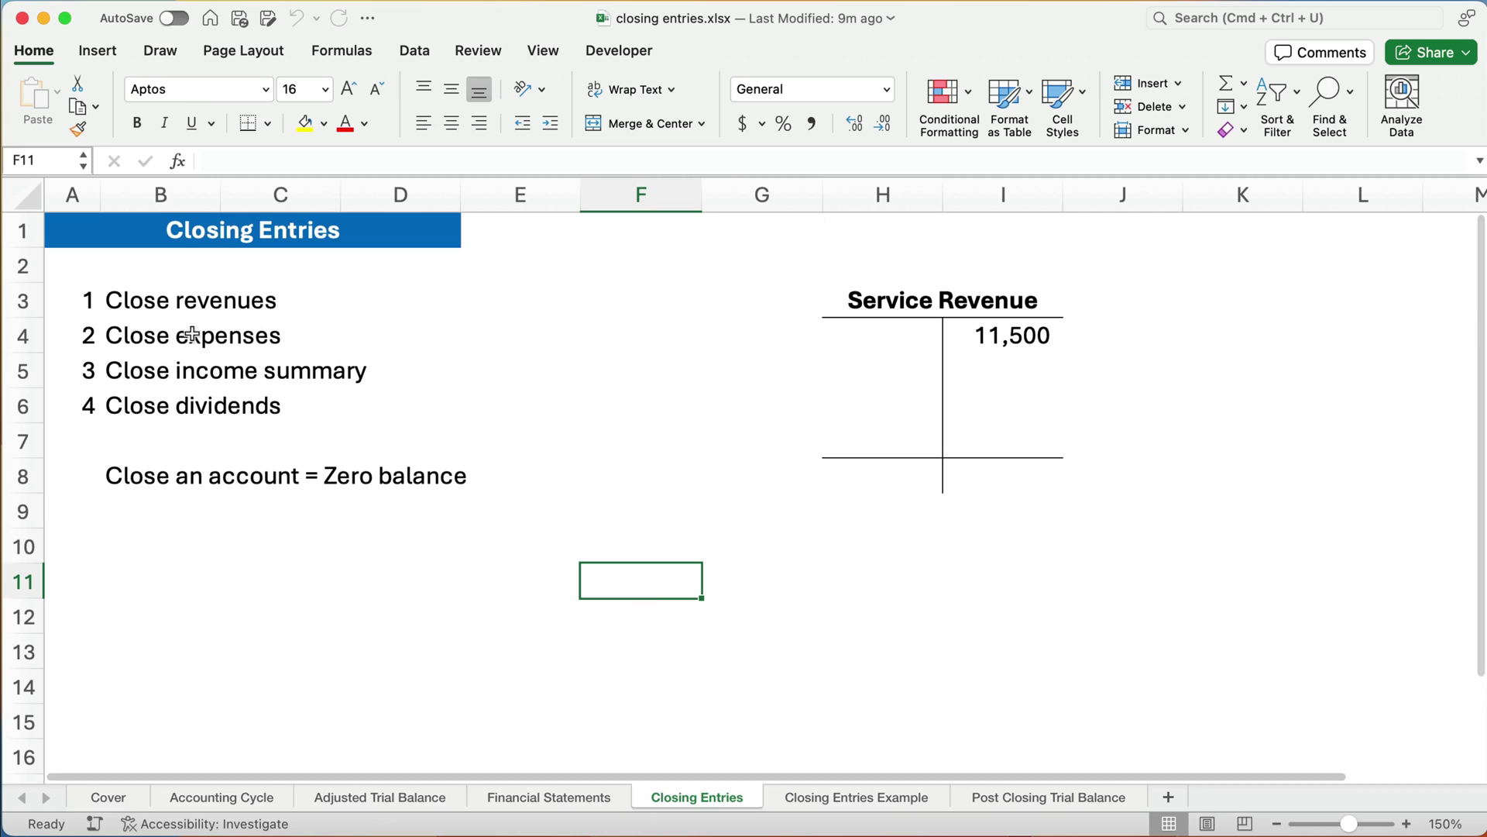
# Highlight the four closing steps and debit the Service Revenue T-account 11,500 in H5
pyautogui.moveTo(55, 301); pyautogui.dragTo(453, 418)
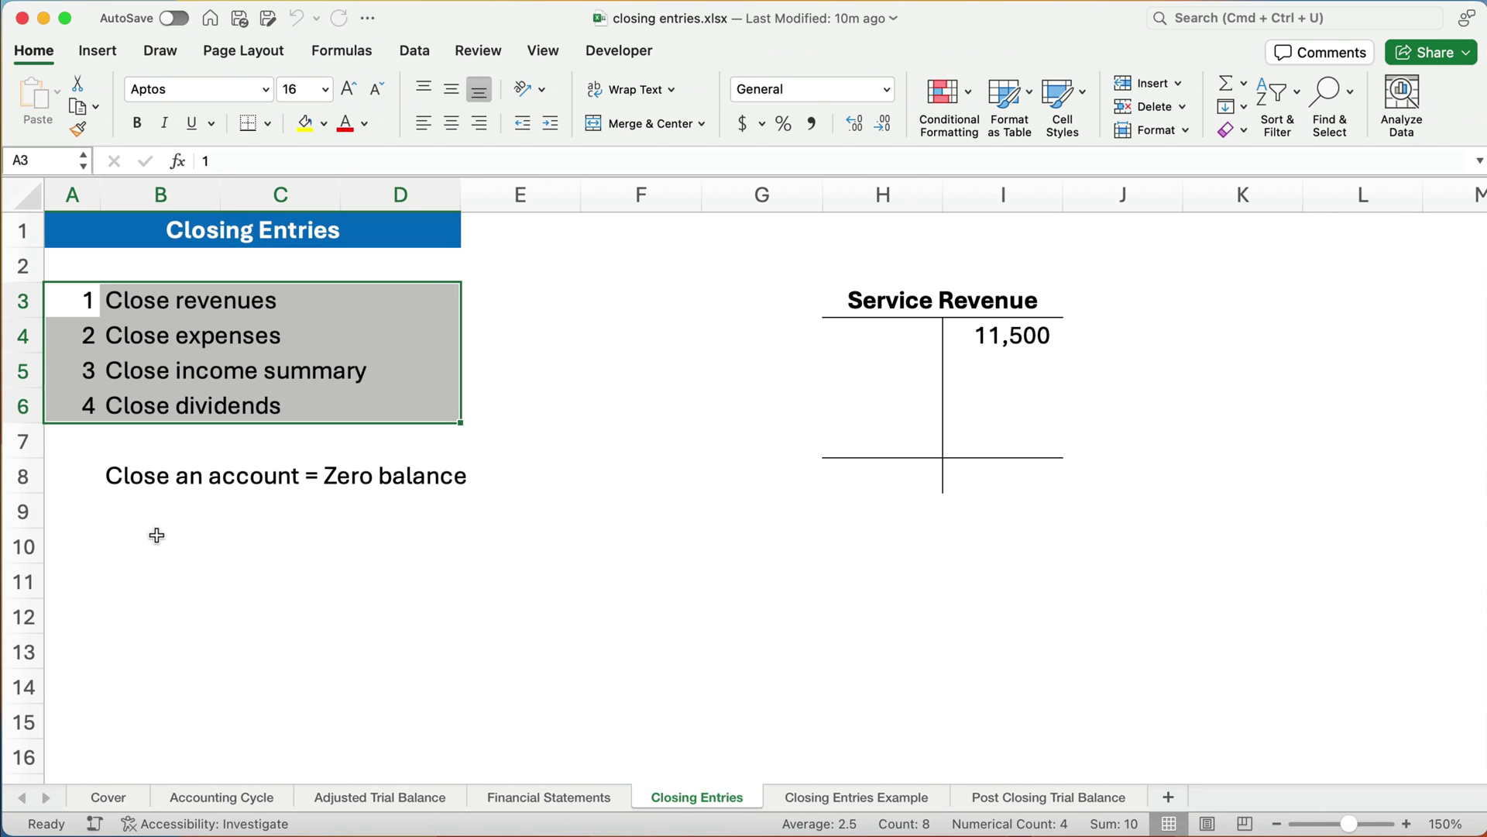
pyautogui.click(1000, 340)
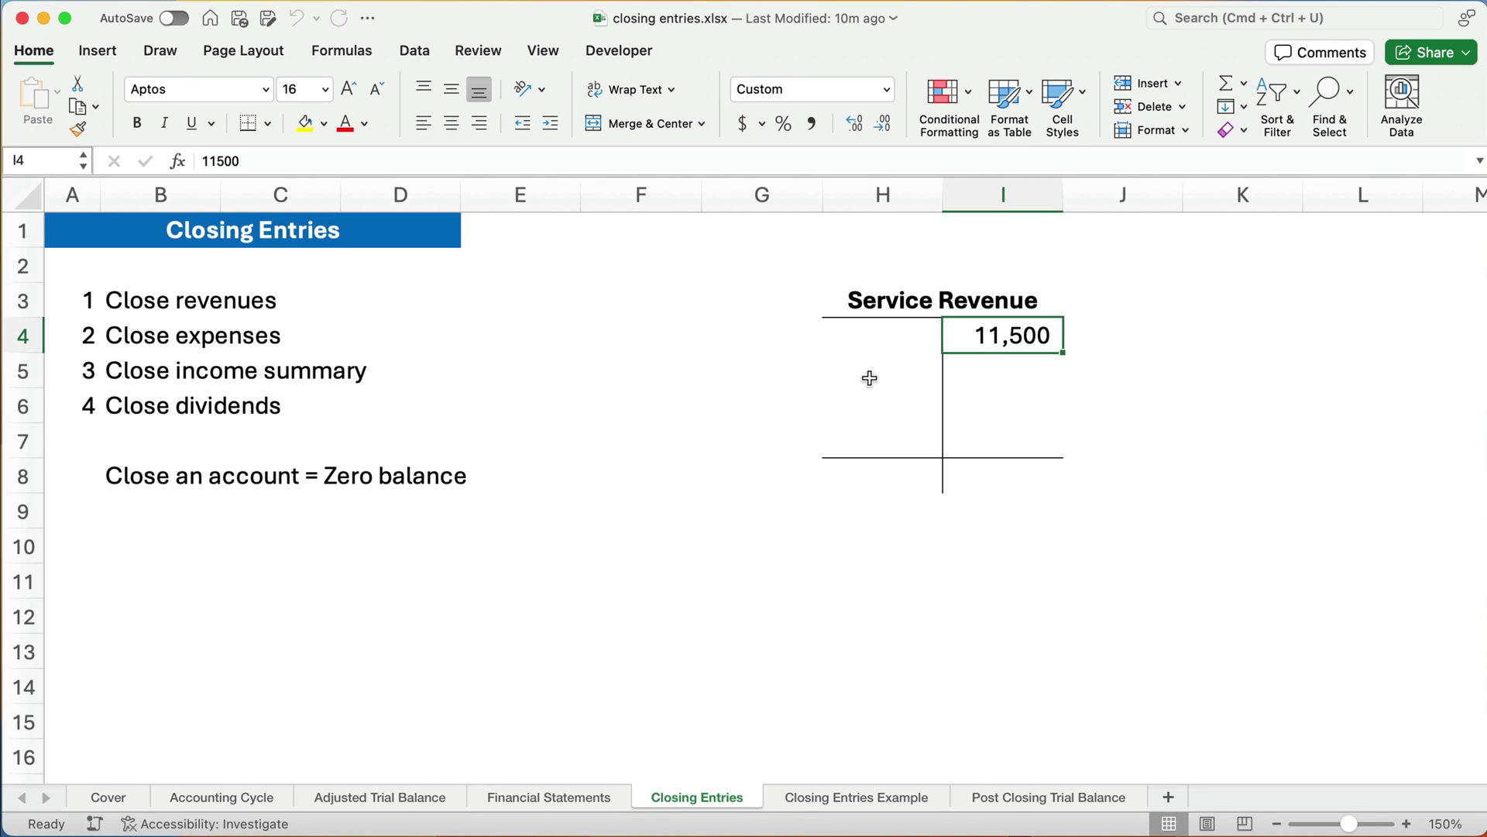
pyautogui.click(1006, 483)
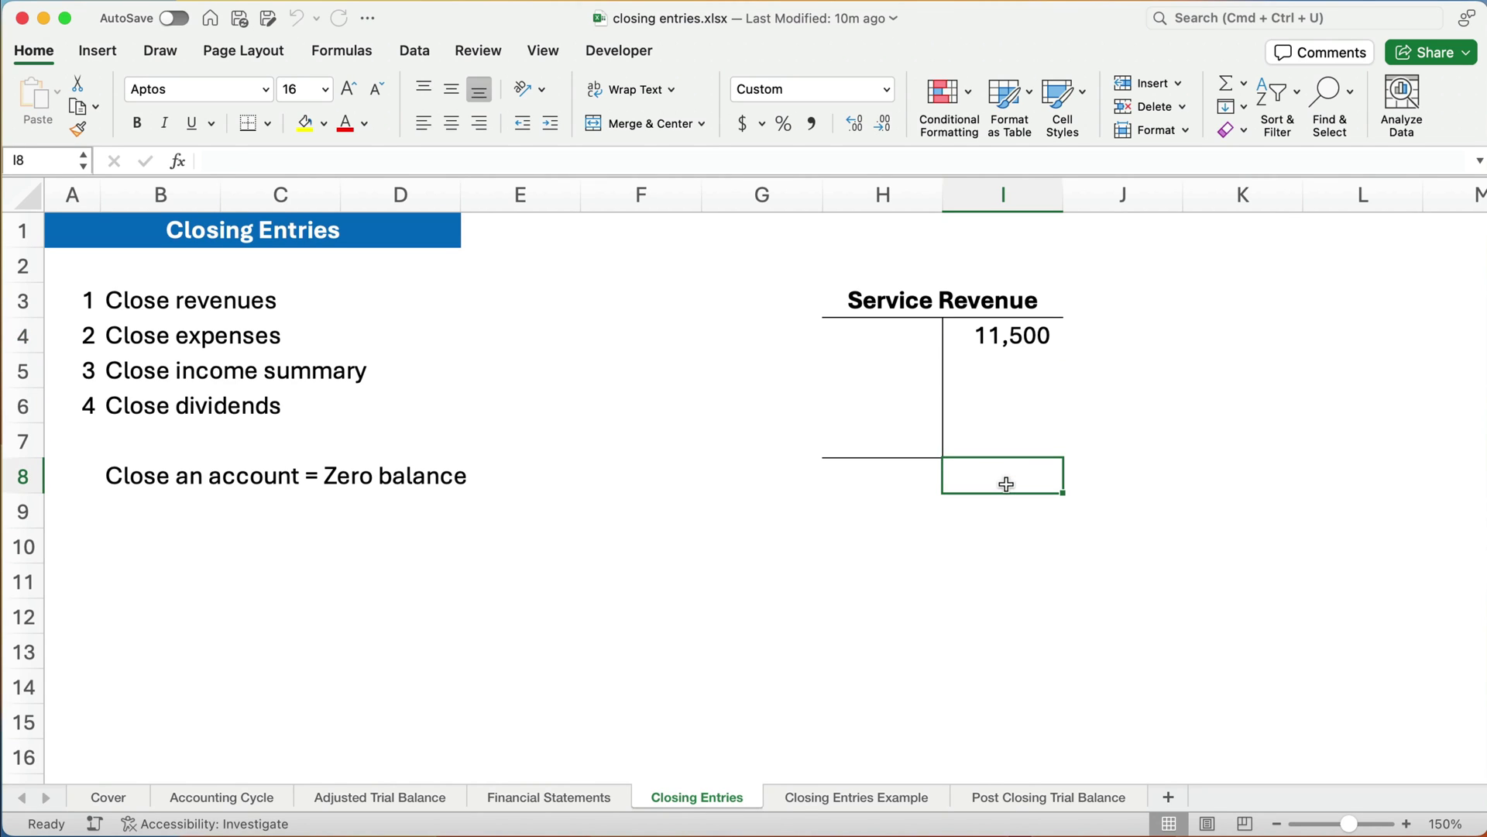
pyautogui.click(883, 374)
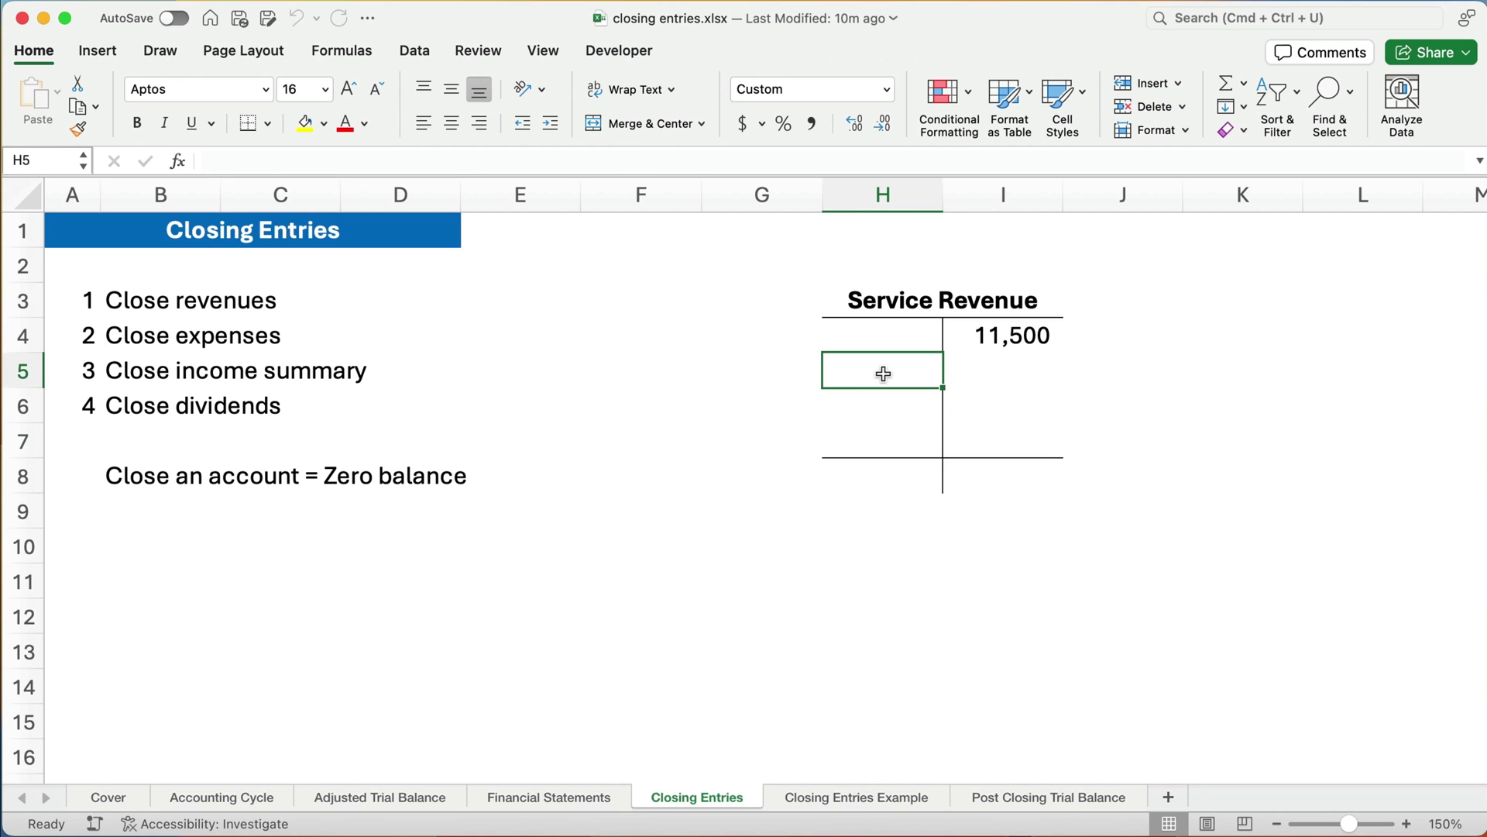
pyautogui.write('11500')
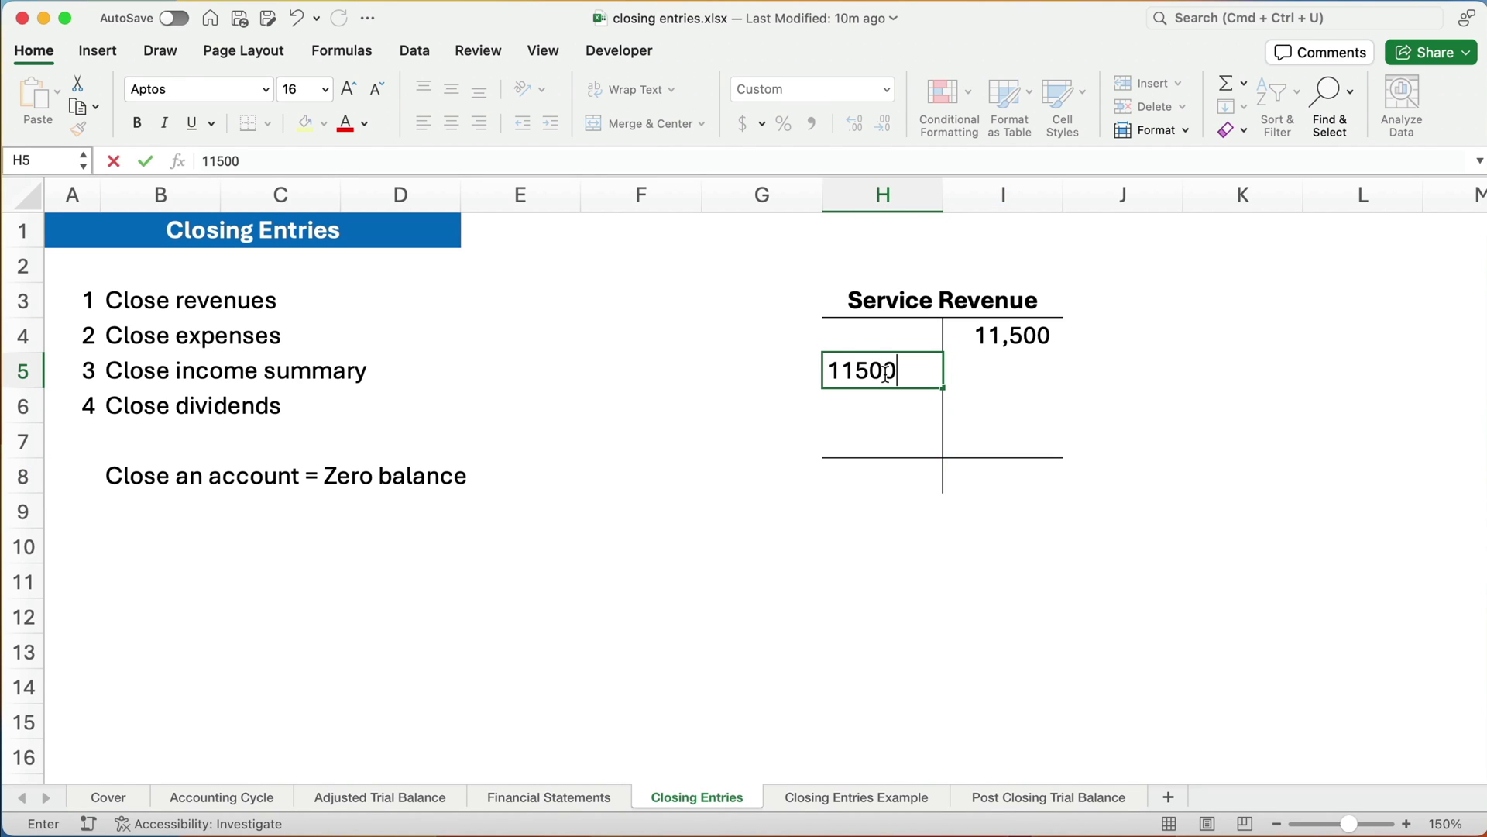
pyautogui.press('Return')
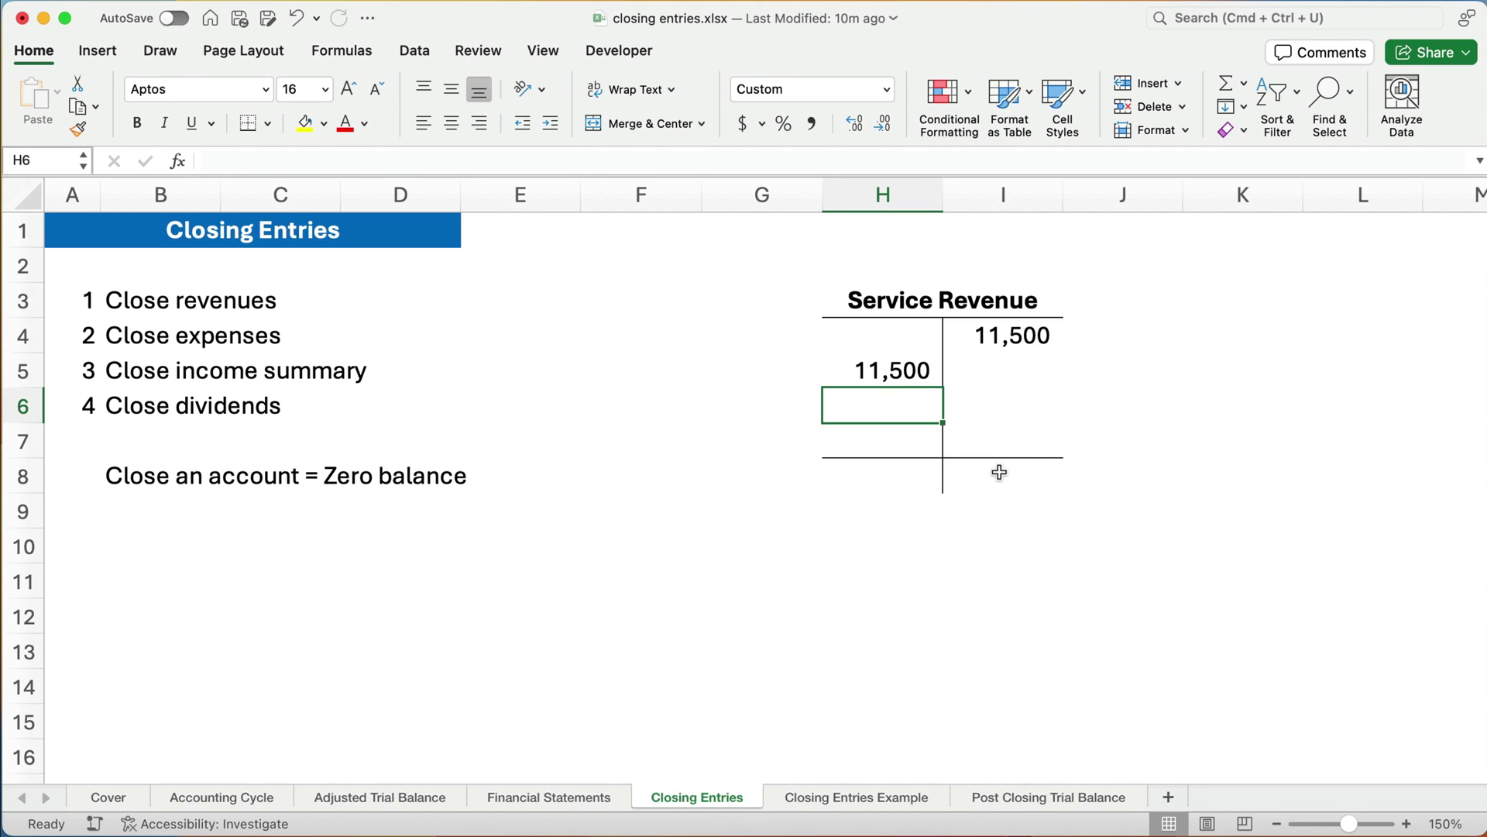
# Set the Service Revenue balance in I8 to 0, then switch to Closing Entries Example
pyautogui.click(1009, 481)
pyautogui.write('0')
pyautogui.press('Return')
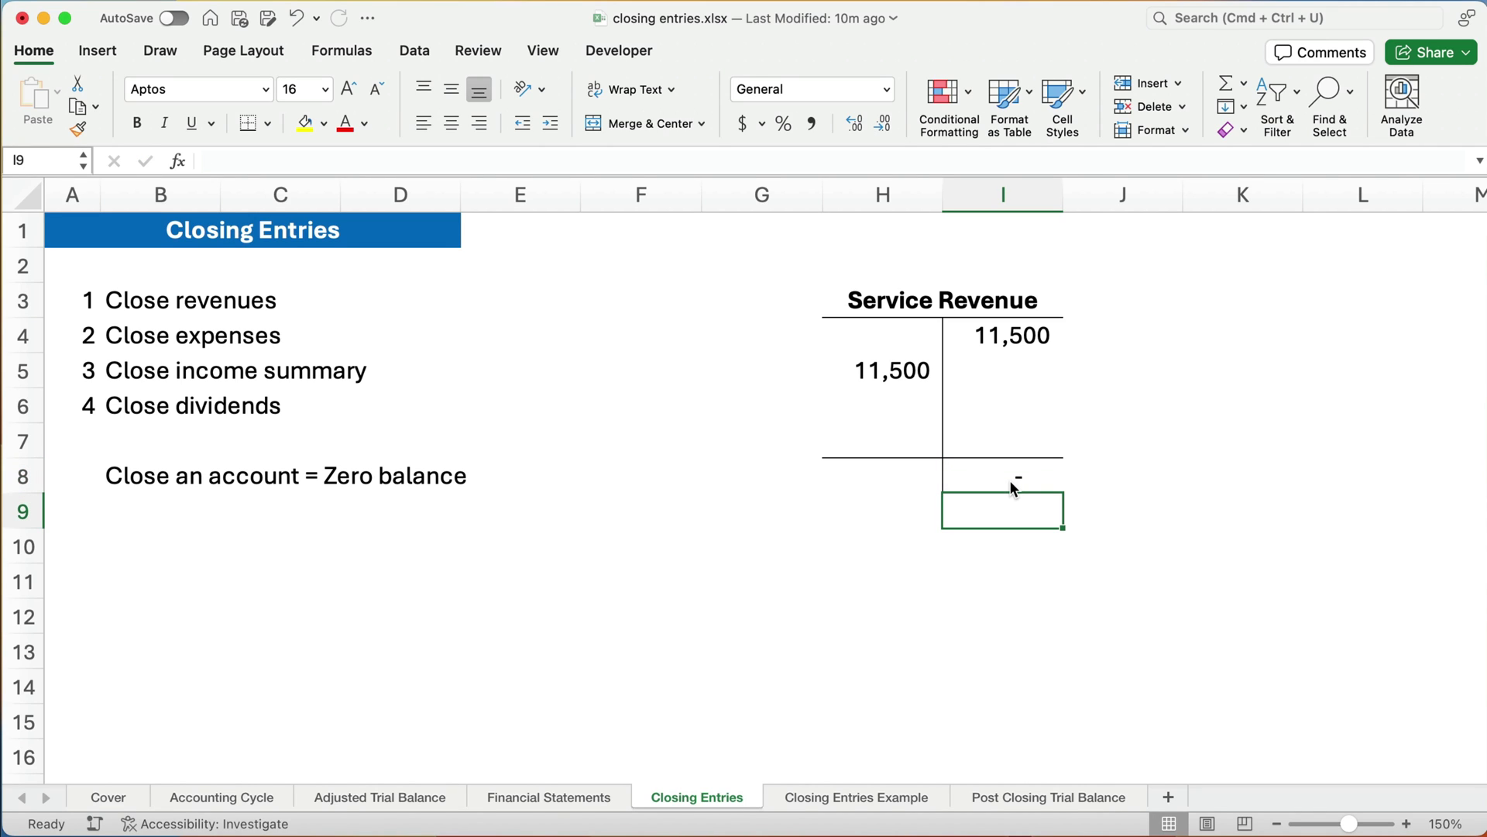
pyautogui.click(870, 798)
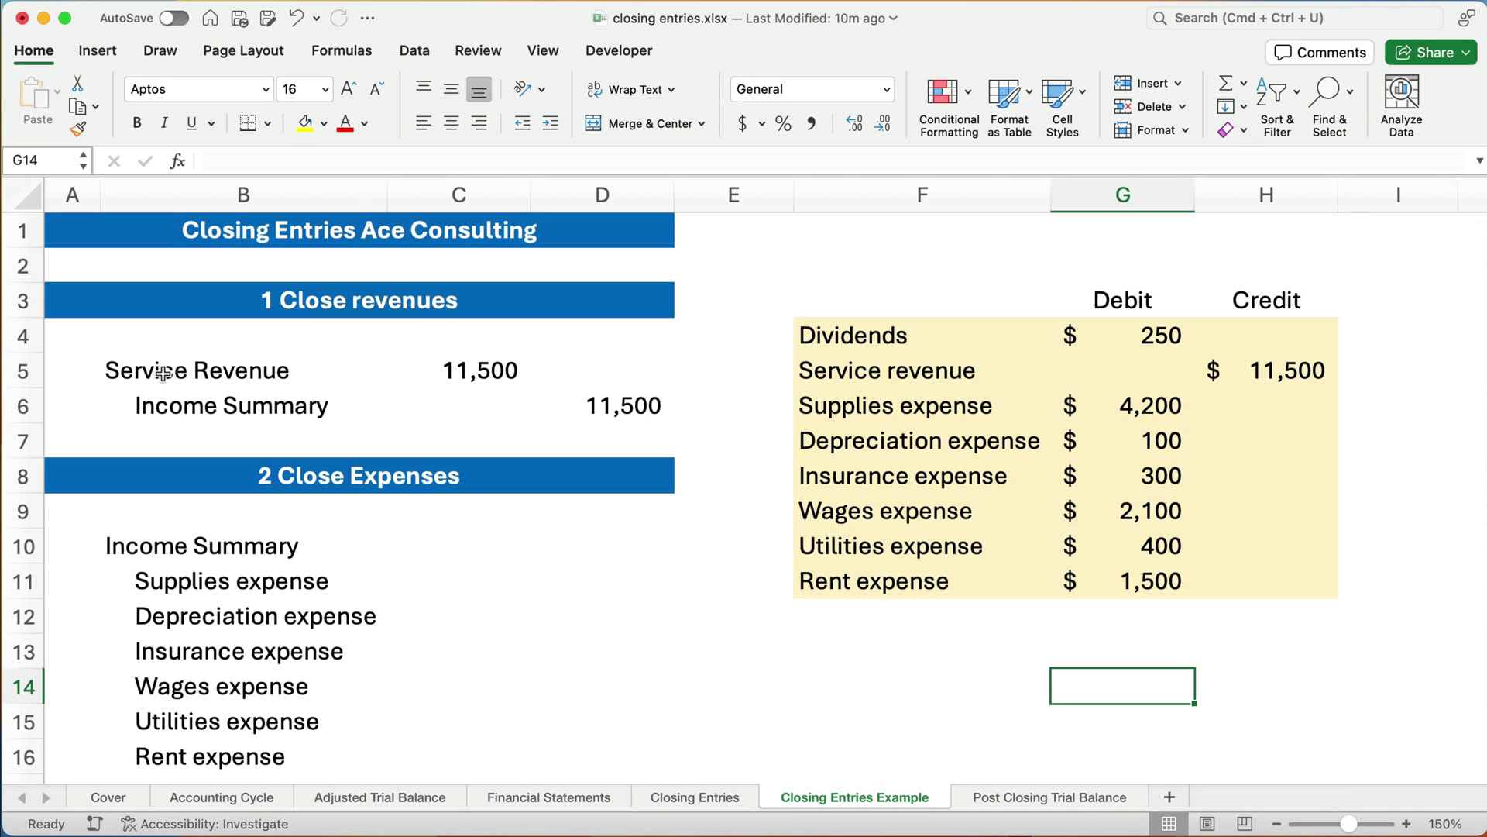
# Clear the old revenue entry in B5:D6 and check the 11,500 Service revenue balance
pyautogui.moveTo(446, 371); pyautogui.dragTo(590, 402)
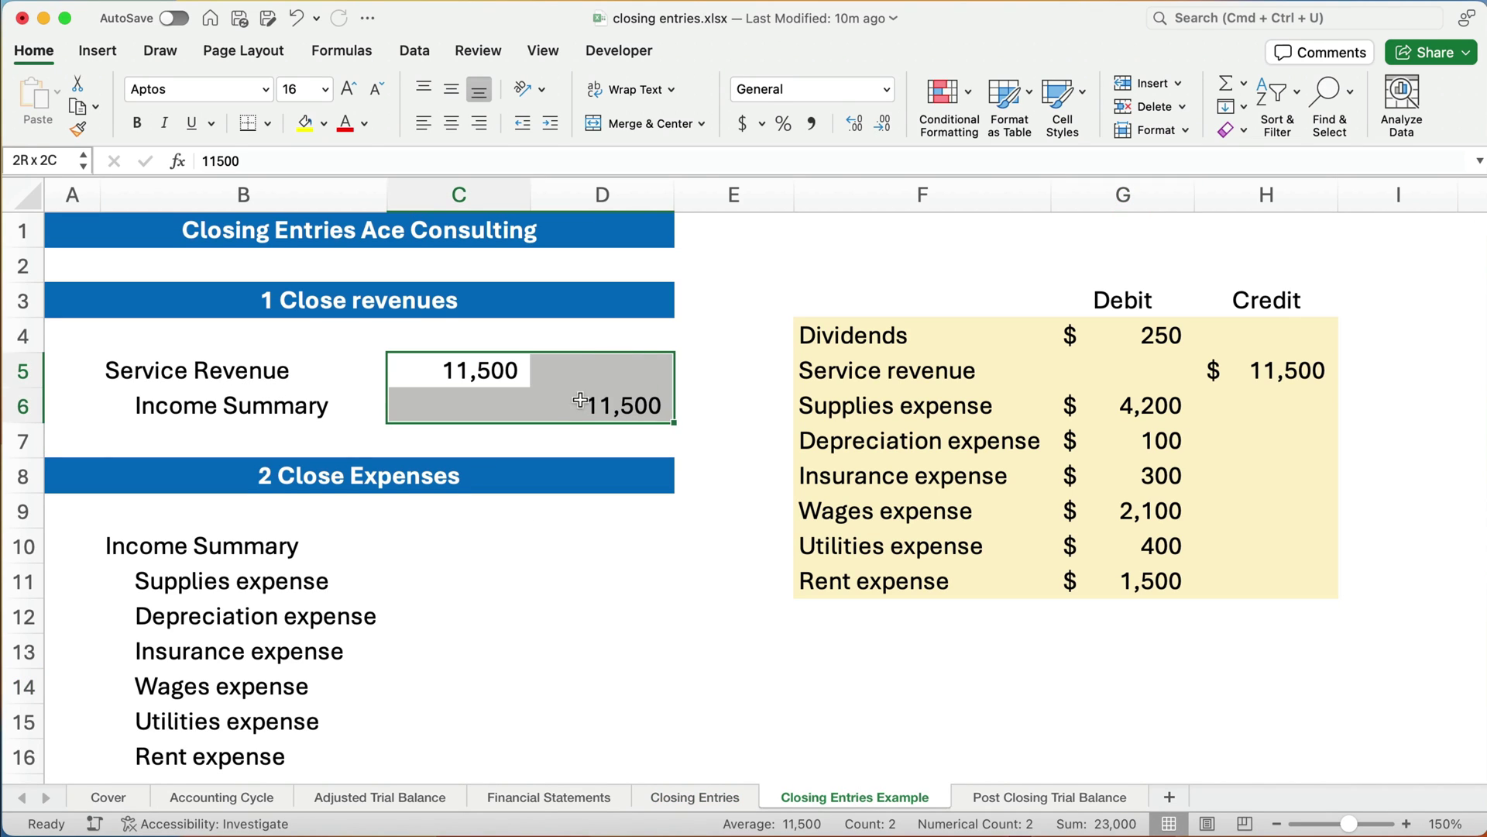
pyautogui.press('Delete')
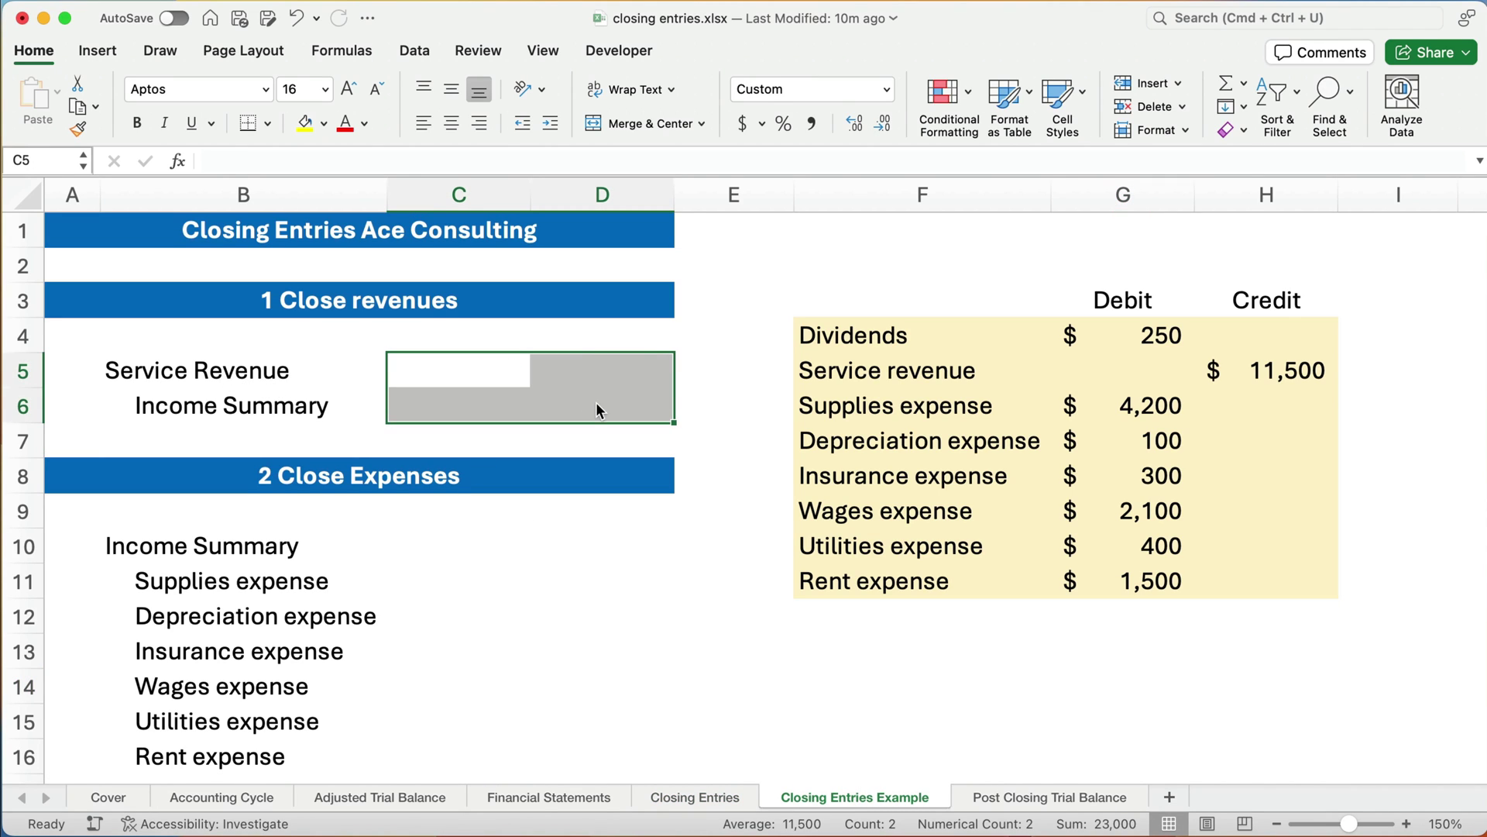
pyautogui.moveTo(195, 365); pyautogui.dragTo(201, 408)
pyautogui.press('Delete')
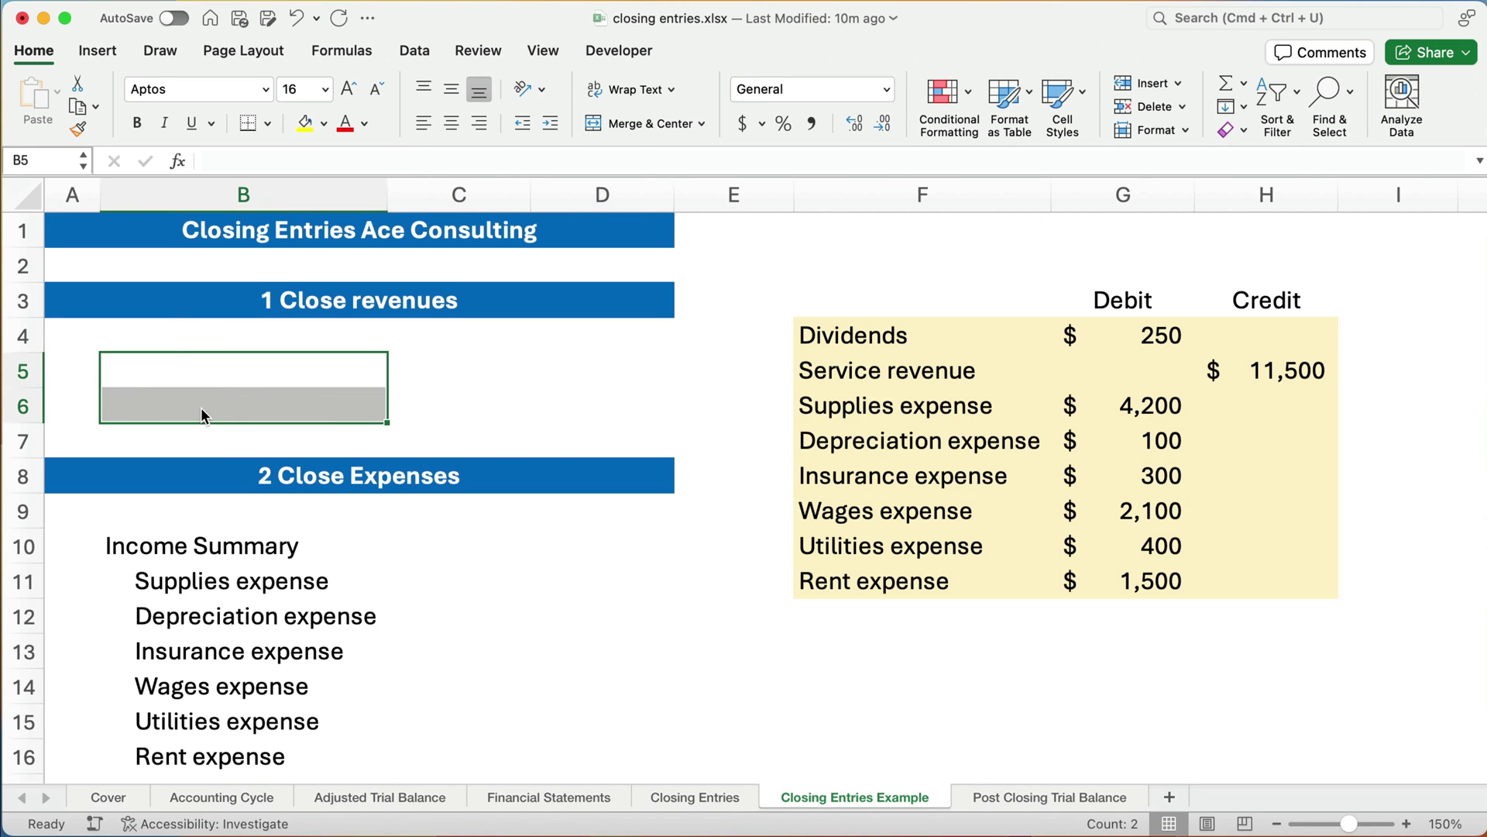
pyautogui.click(834, 370)
pyautogui.keyDown('shift'); pyautogui.click(1317, 370); pyautogui.keyUp('shift')
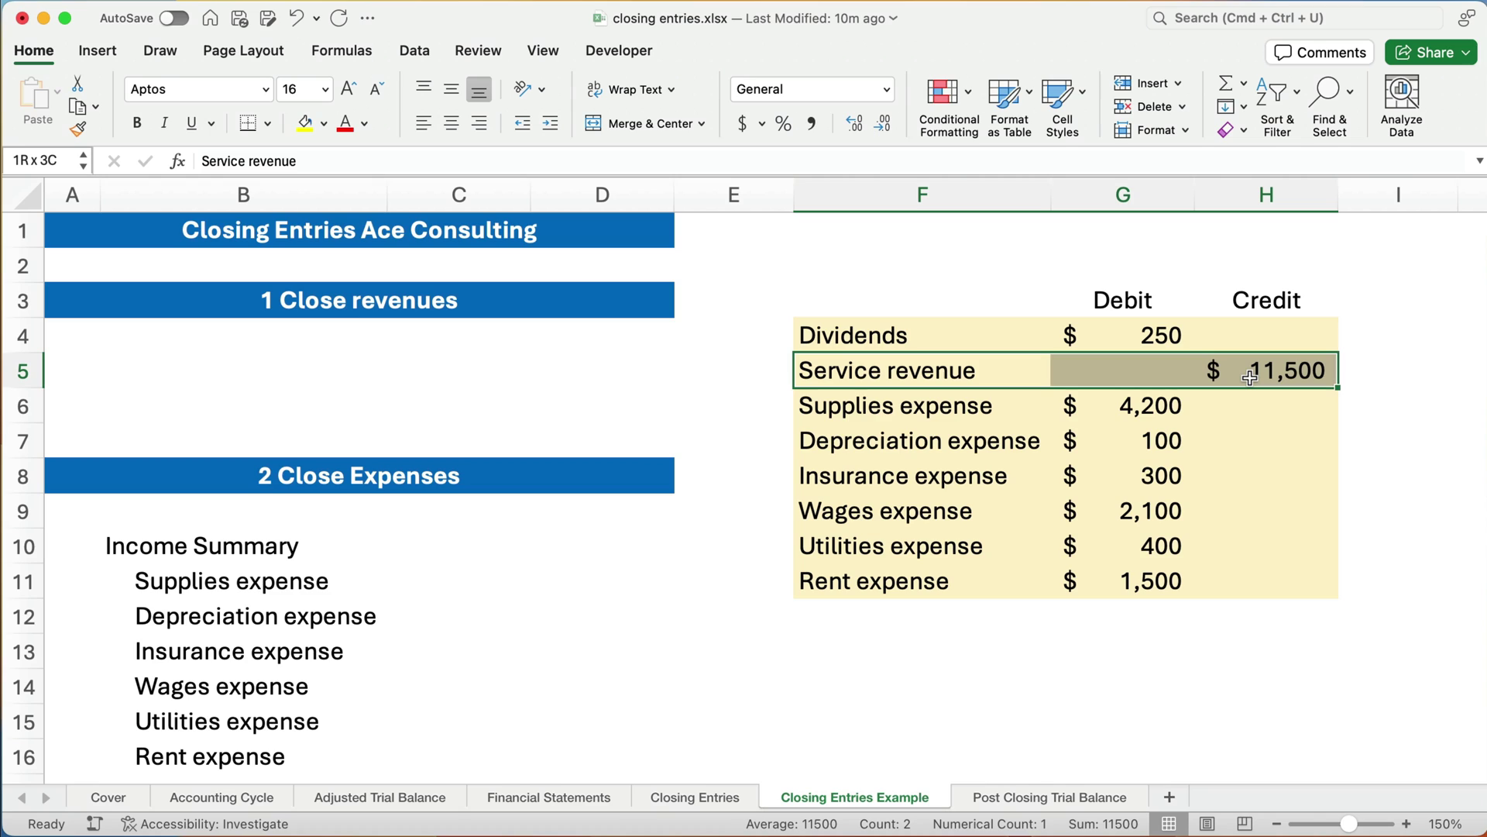
# Enter Service revenue in B5 with an 11,500 debit in C5
pyautogui.click(171, 363)
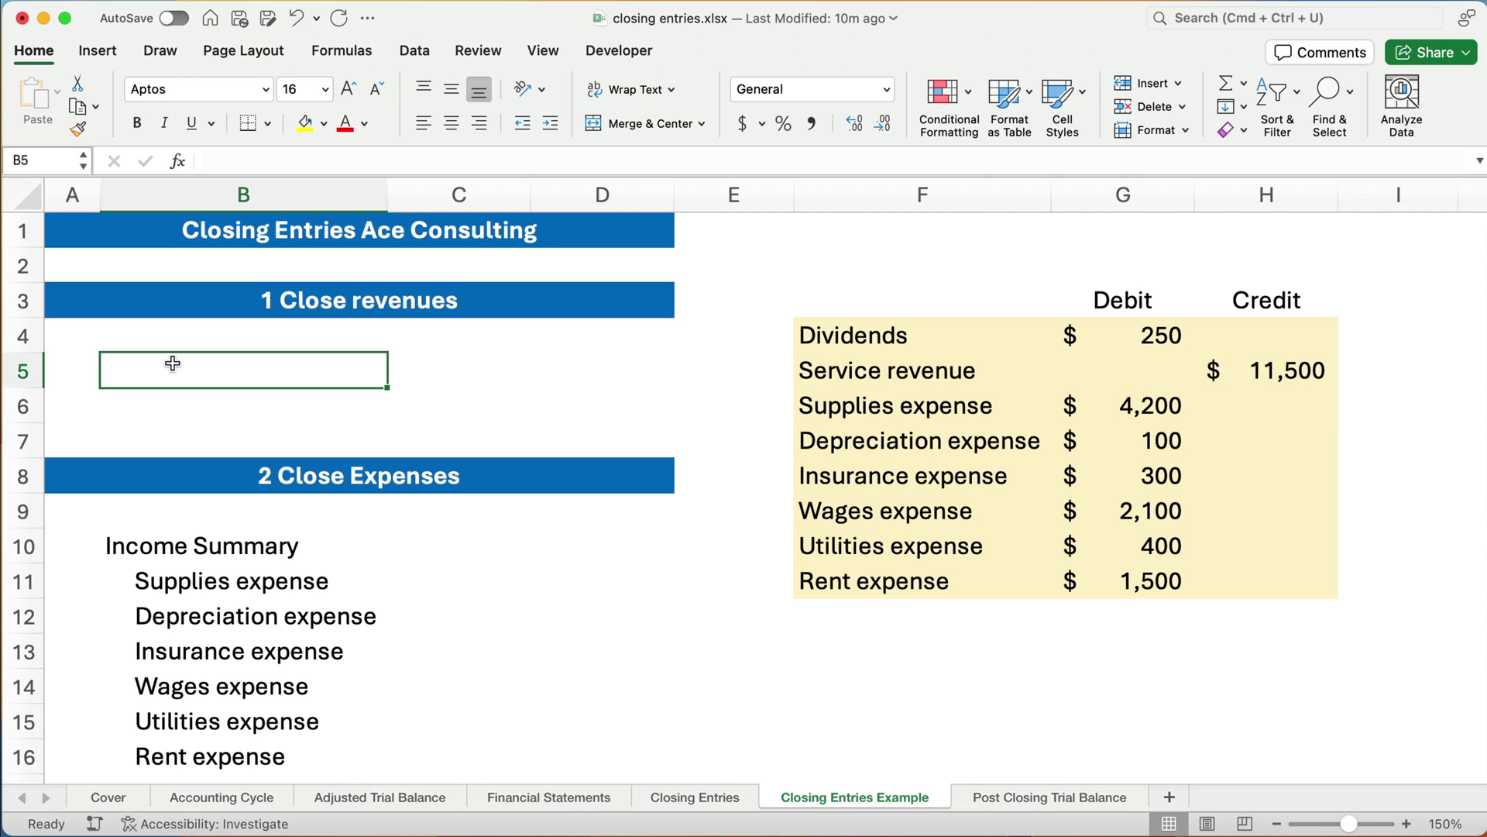
pyautogui.write('Serv')
pyautogui.write('ice')
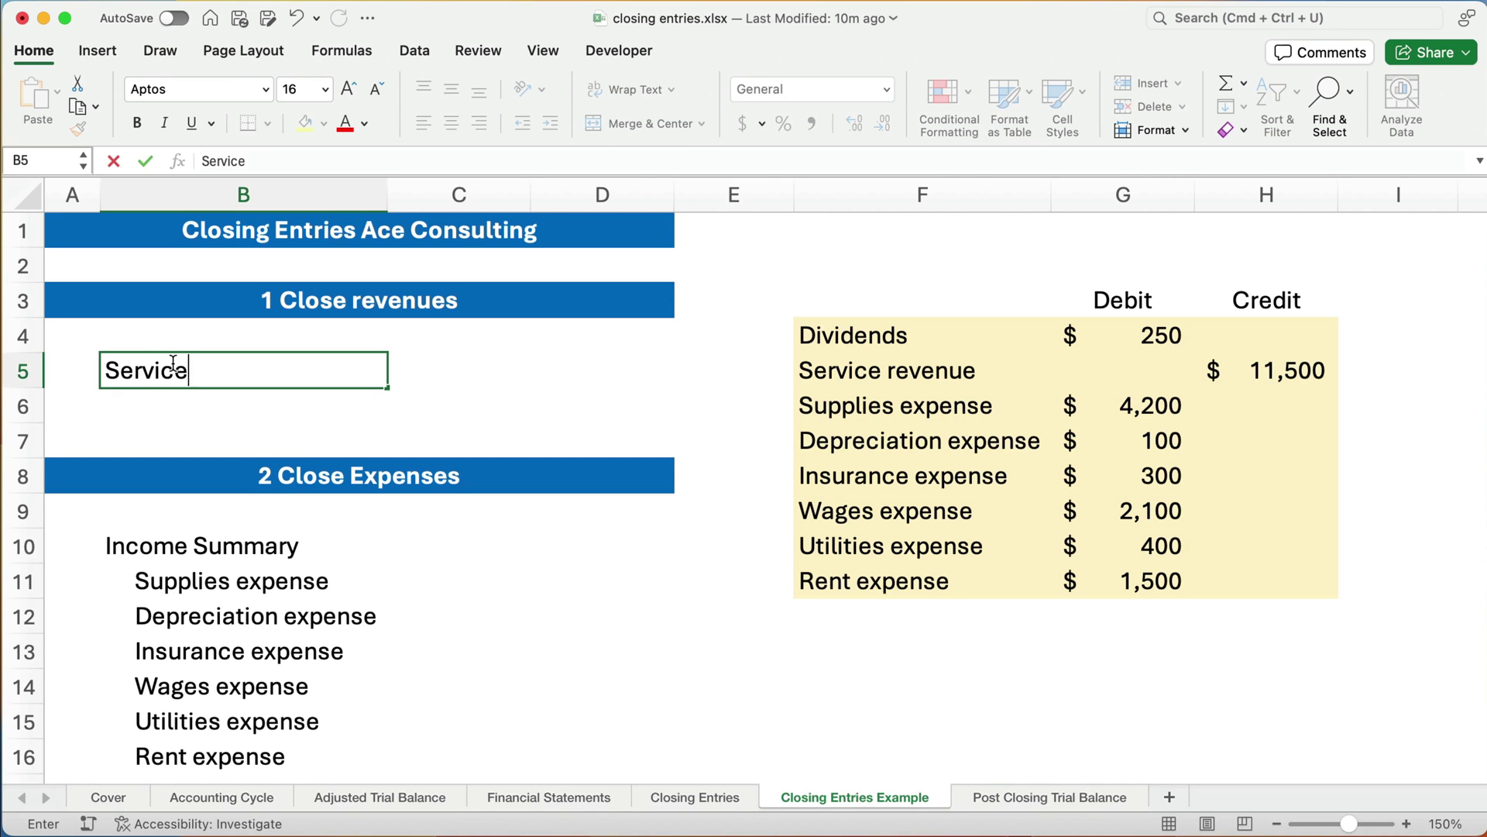
pyautogui.write(' revenue')
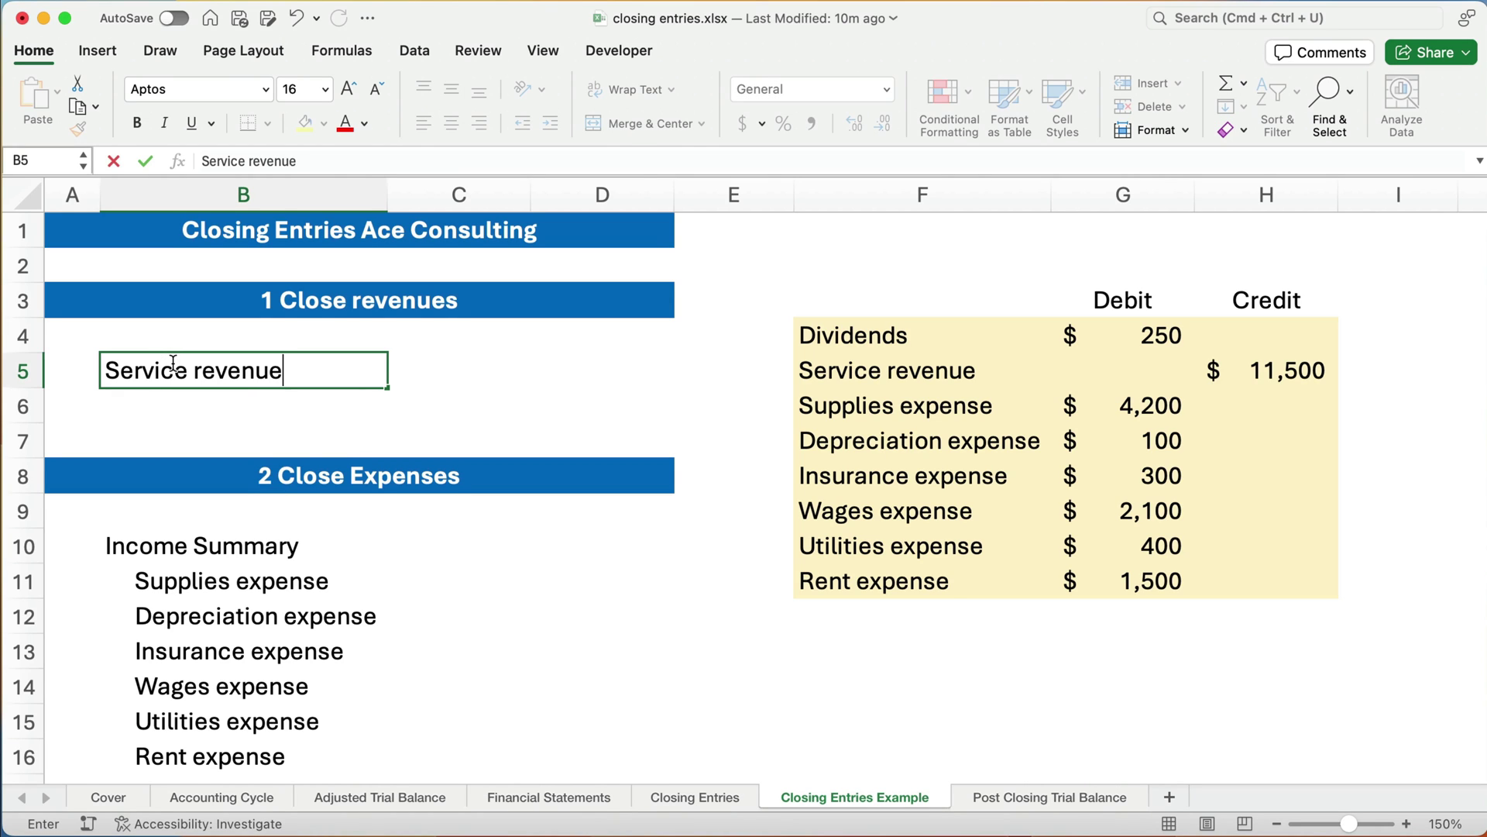
pyautogui.press('Tab')
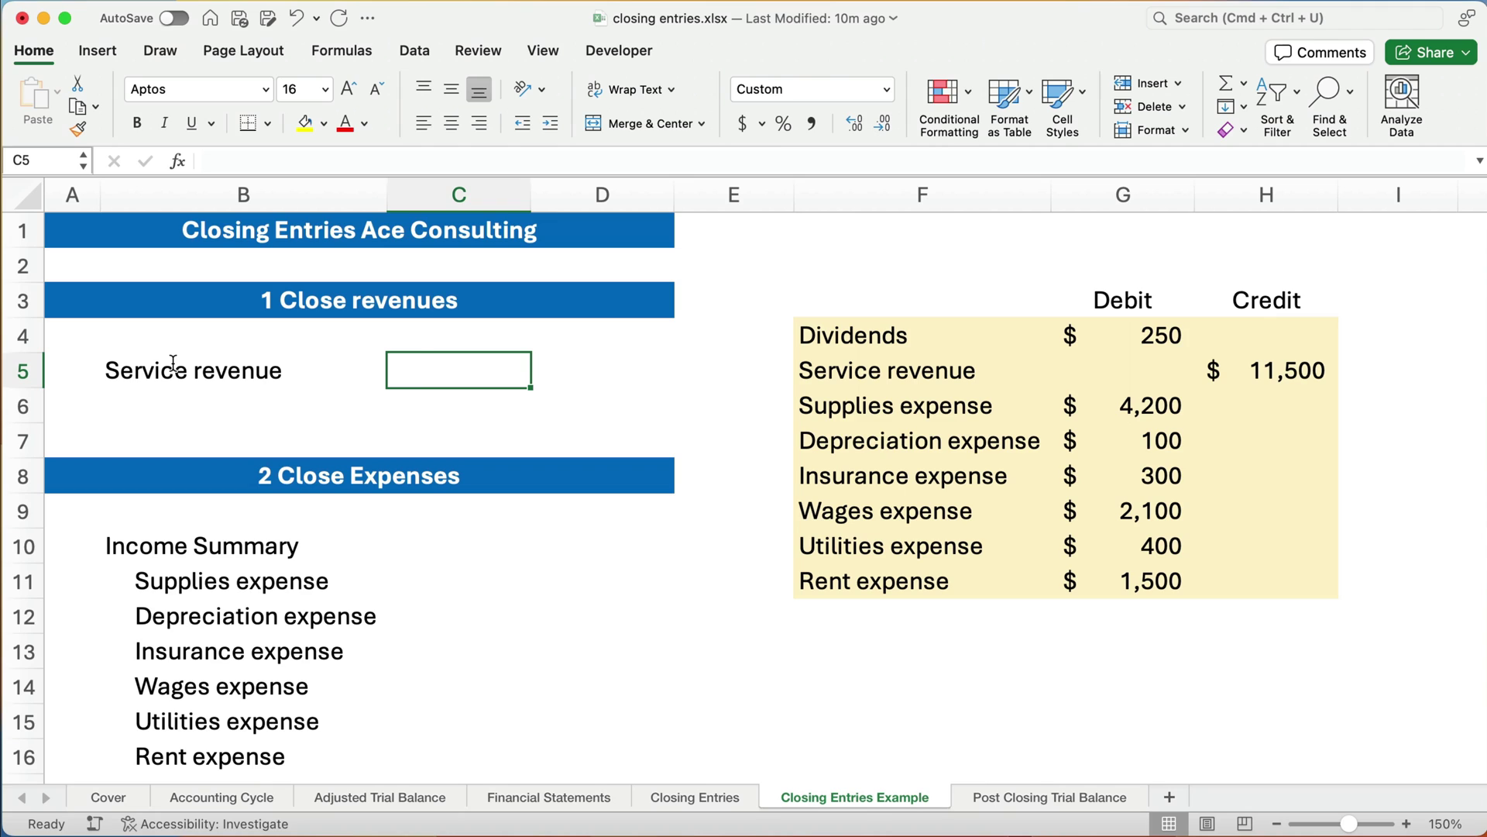
pyautogui.write('11500')
pyautogui.press('Return')
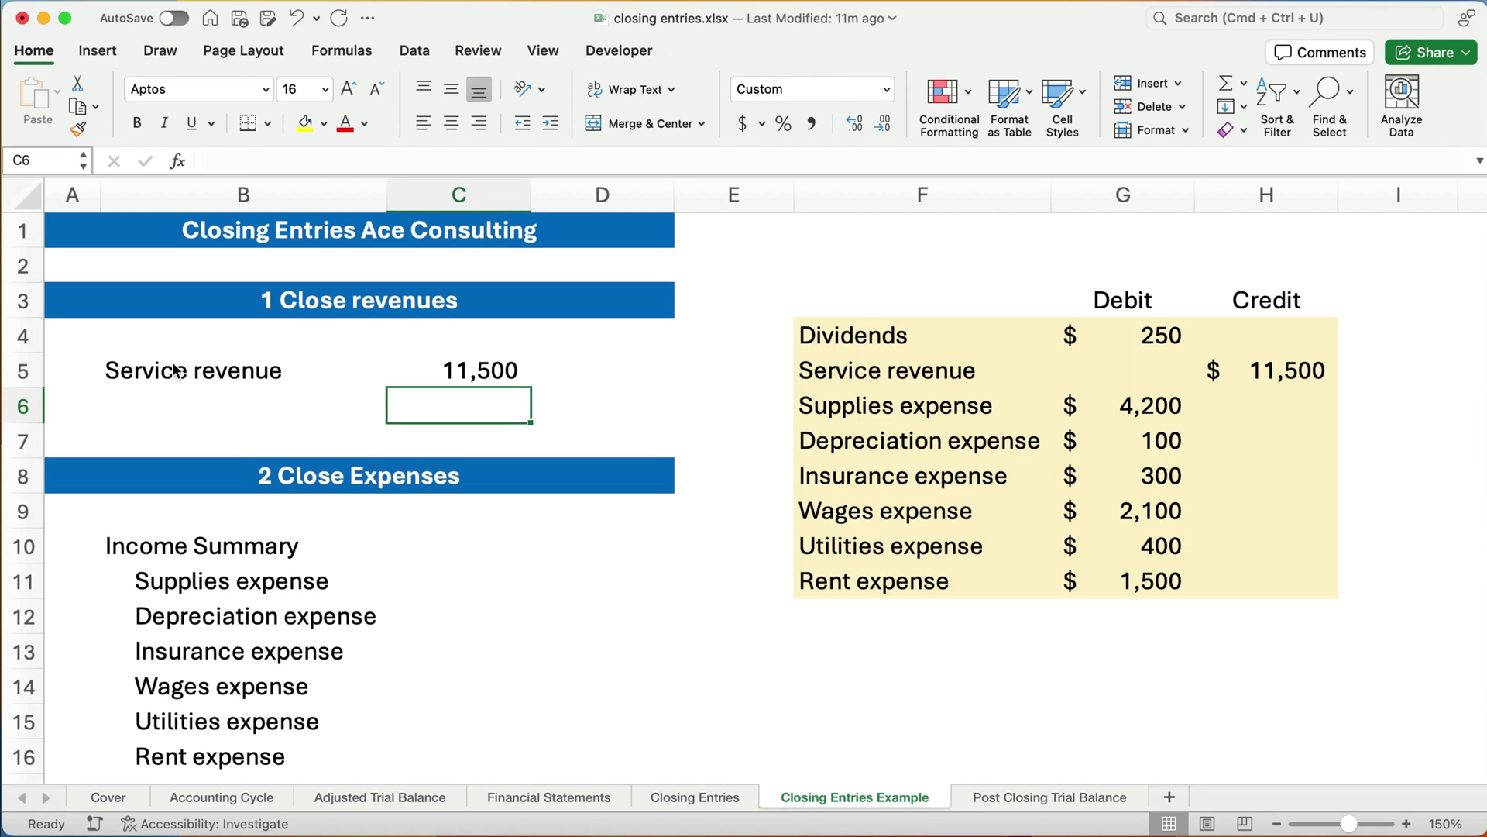
# Credit an indented Income summary 11,500 in row 6
pyautogui.press('Right')
pyautogui.write('11500')
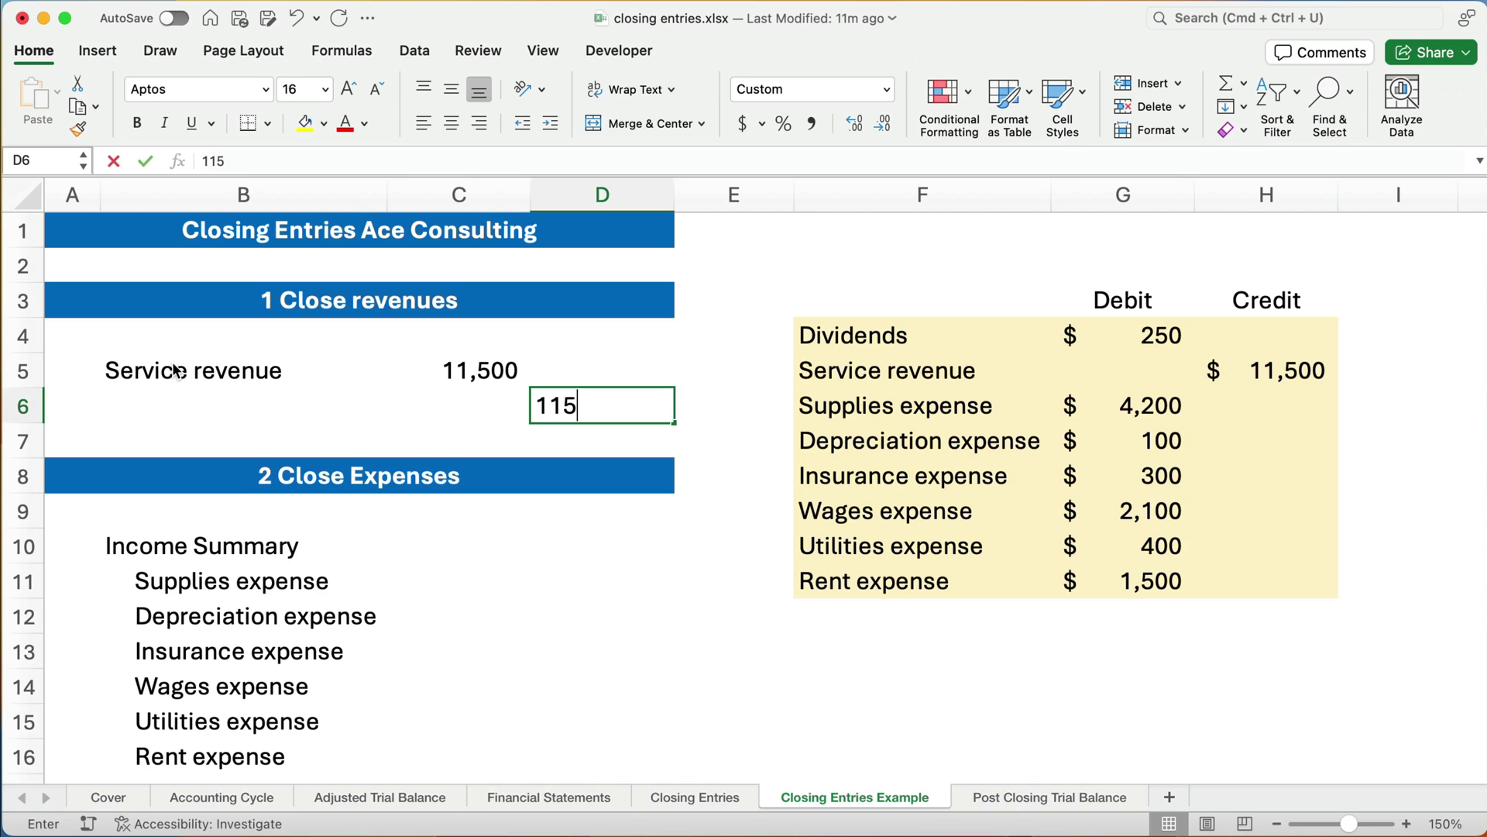
pyautogui.press('Return')
pyautogui.press('Up')
pyautogui.press('Left')
pyautogui.press('Left')
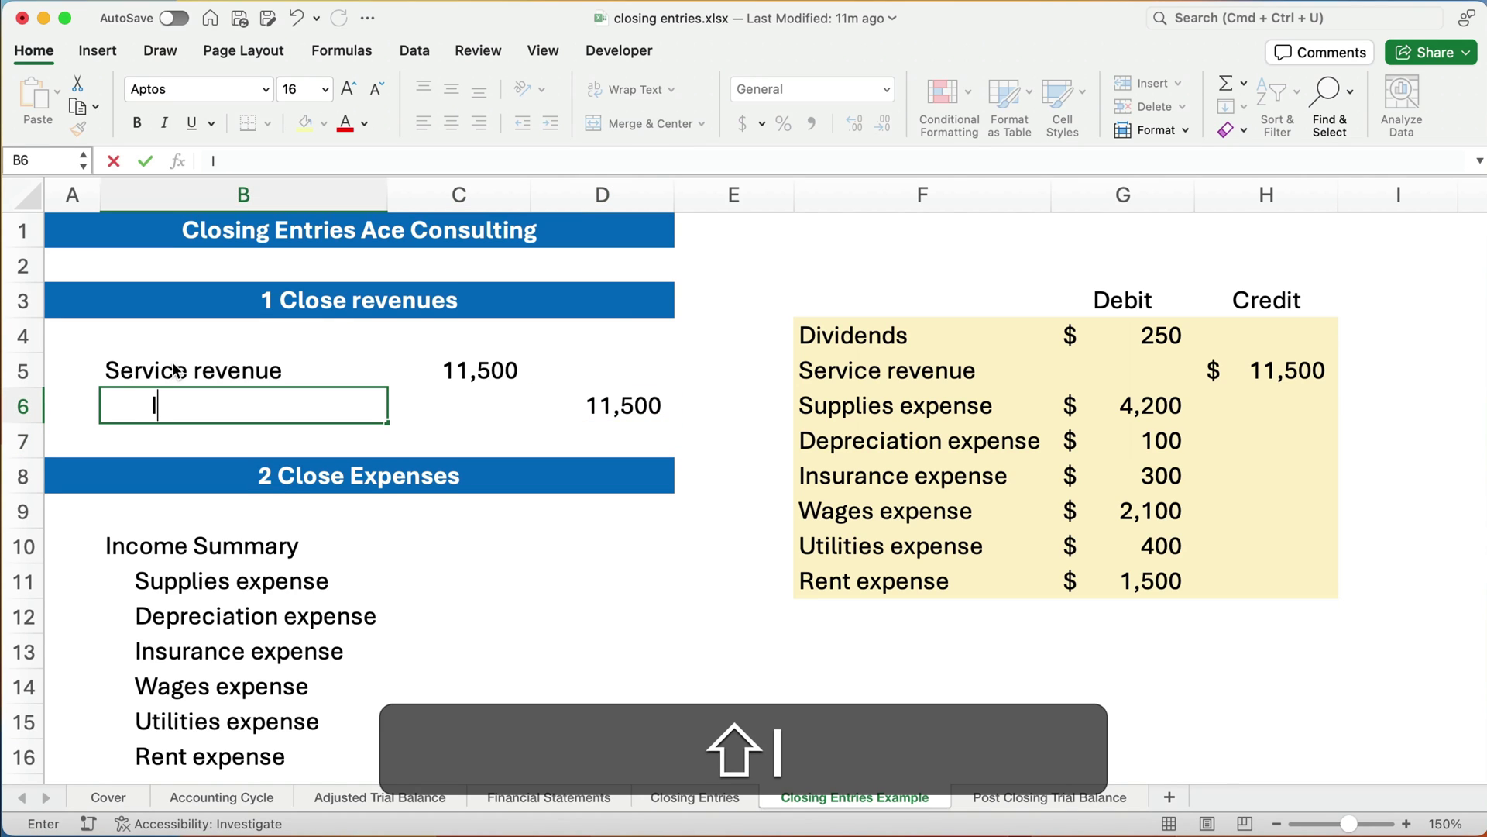
pyautogui.press('BackSpace')
pyautogui.press('BackSpace')
pyautogui.press('BackSpace')
pyautogui.write('Income summary')
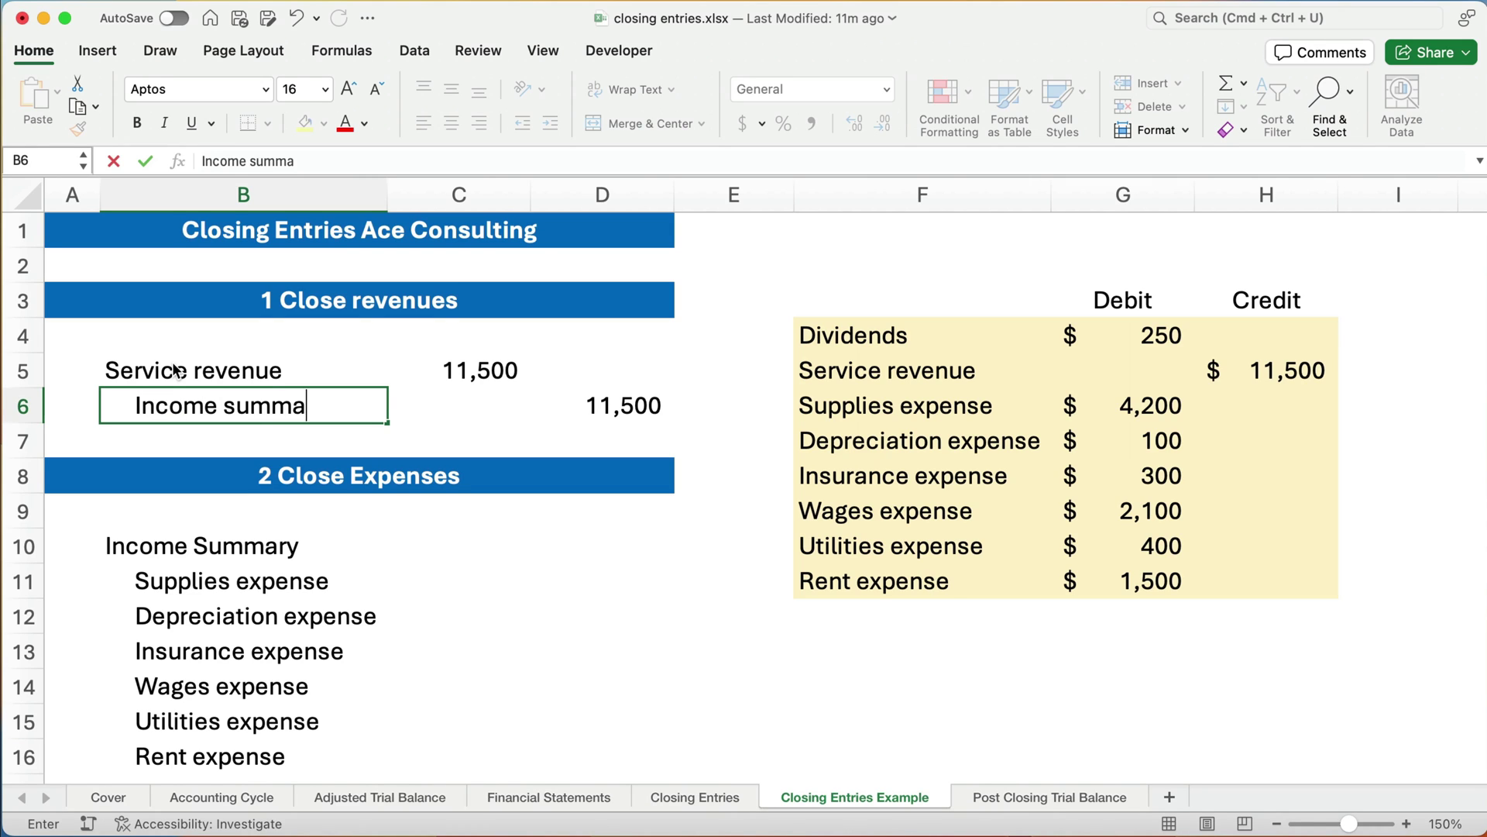
pyautogui.press('Return')
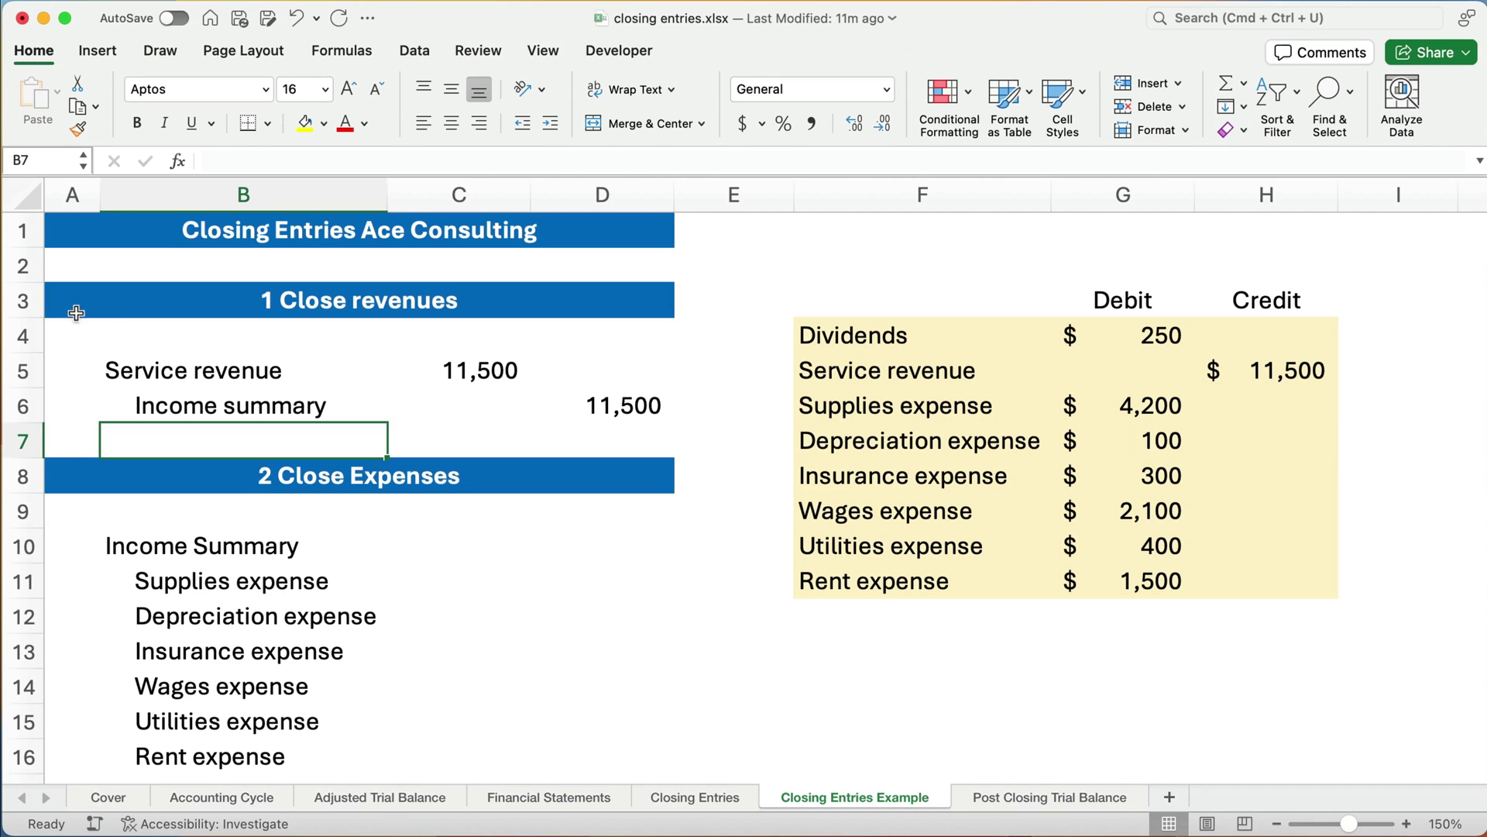
# Review the revenue entry, the expense accounts and their debit balances
pyautogui.moveTo(116, 369); pyautogui.dragTo(581, 402)
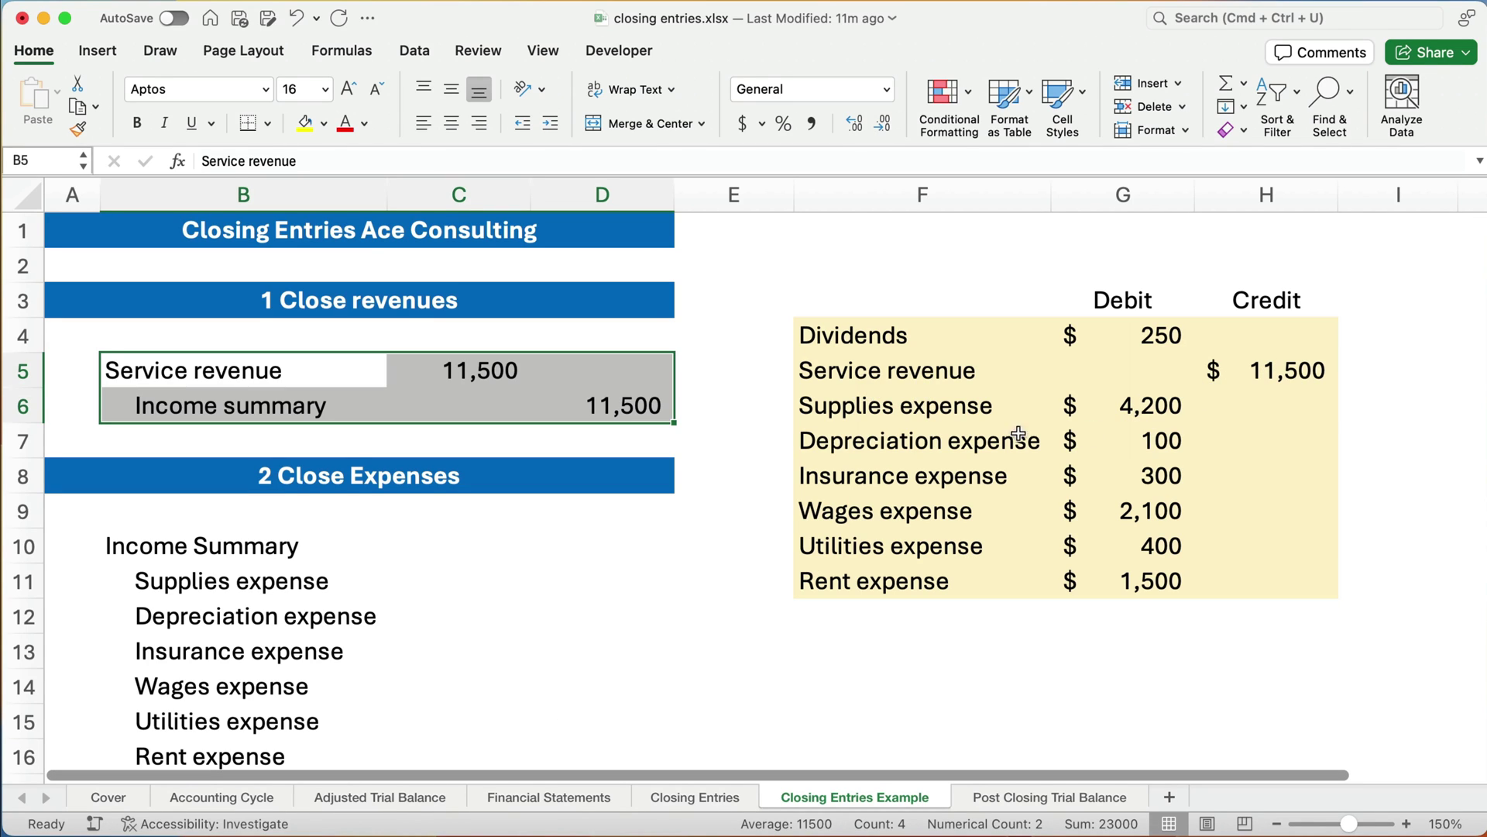
pyautogui.scroll(-1, 923, 410)
pyautogui.scroll(-1, 922, 411)
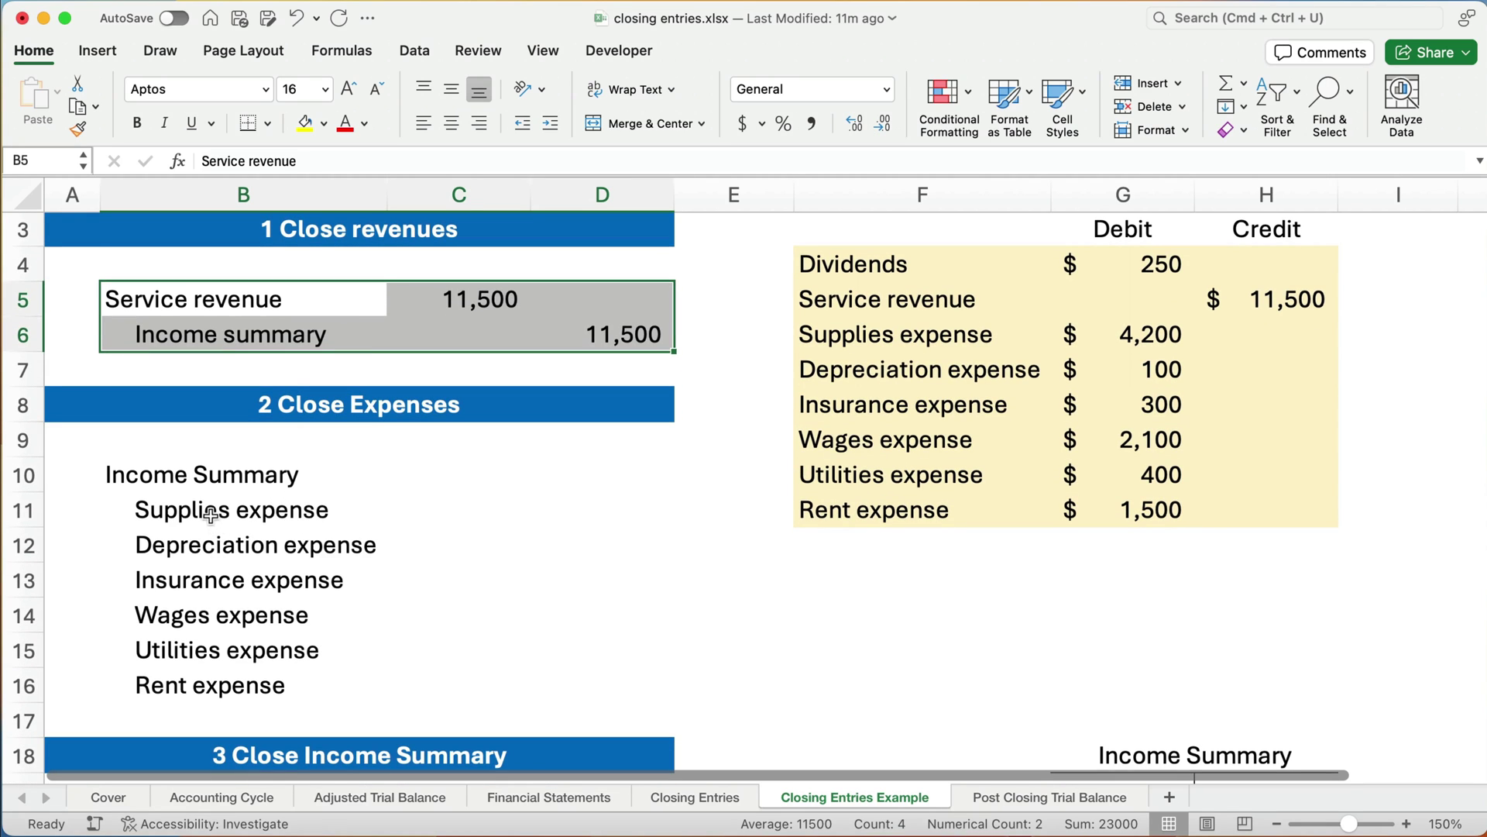
pyautogui.moveTo(217, 512); pyautogui.dragTo(217, 685)
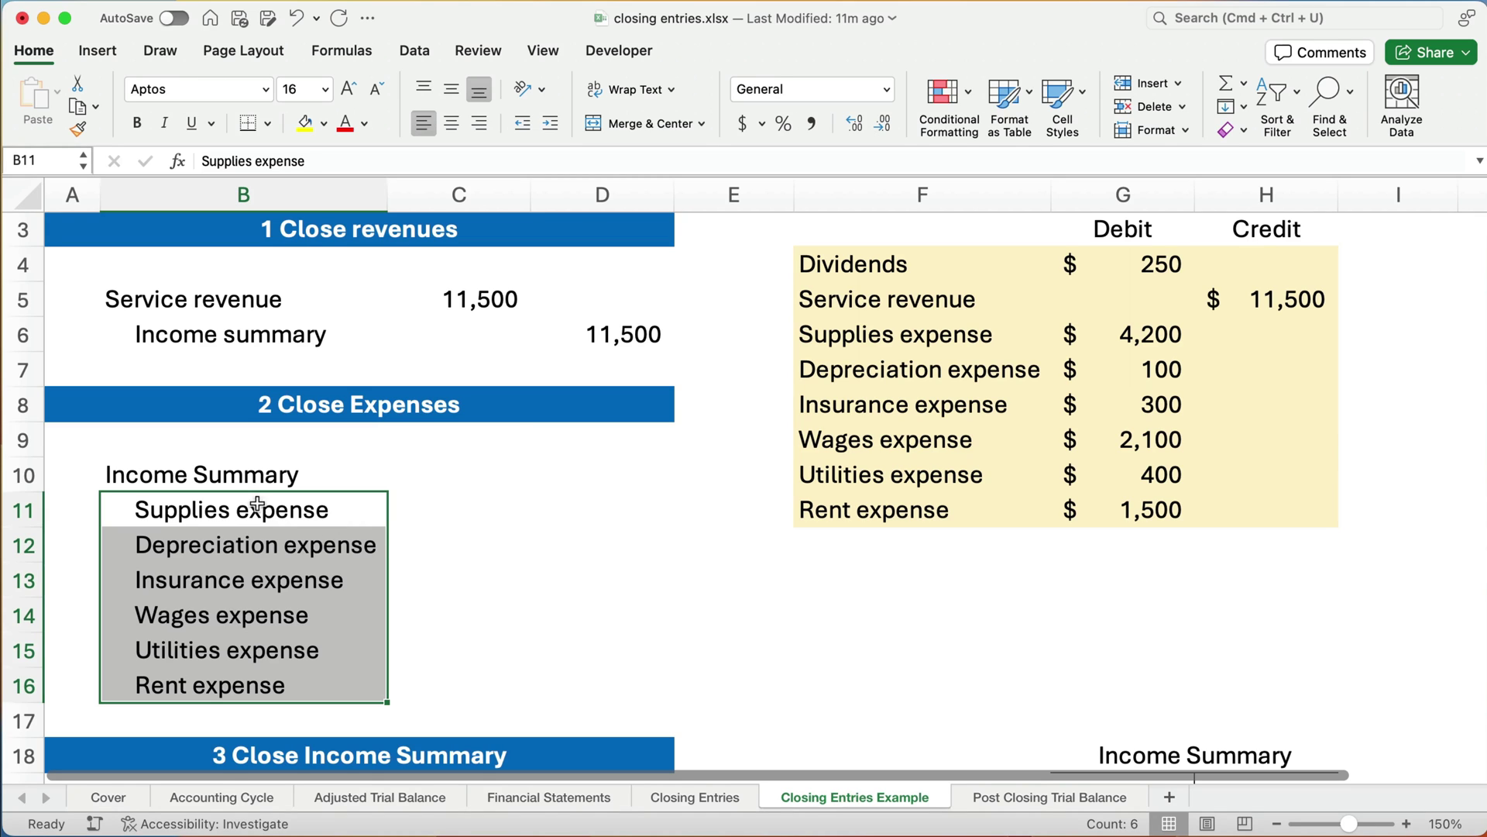
pyautogui.moveTo(1115, 341); pyautogui.dragTo(1114, 502)
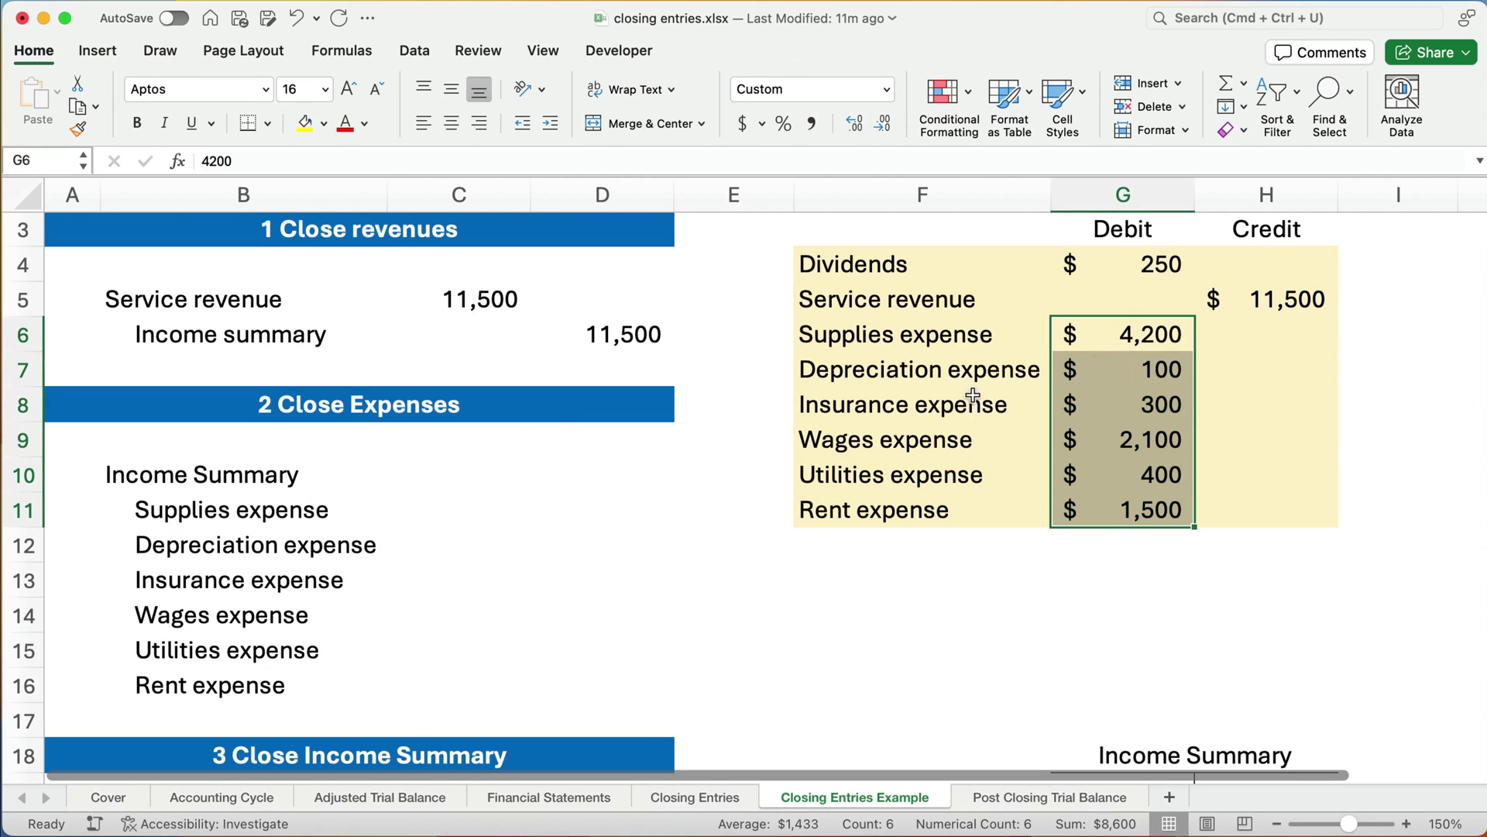
# Credit the expenses 4,200, 100, 300, 2,100, 400 and 1,500 in D11:D16, confirming the 8,600 total
pyautogui.click(618, 512)
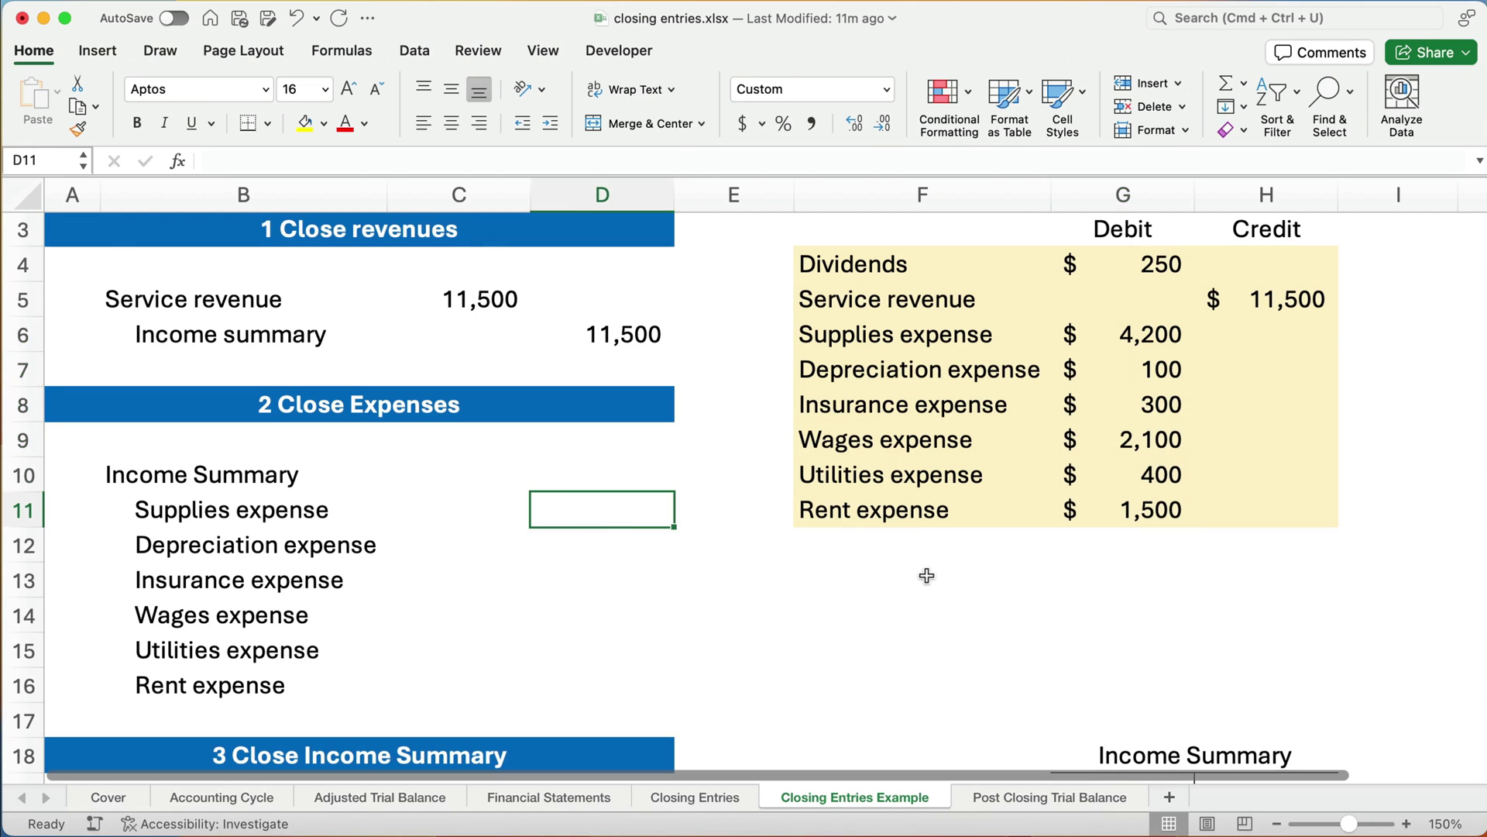
pyautogui.write('4200')
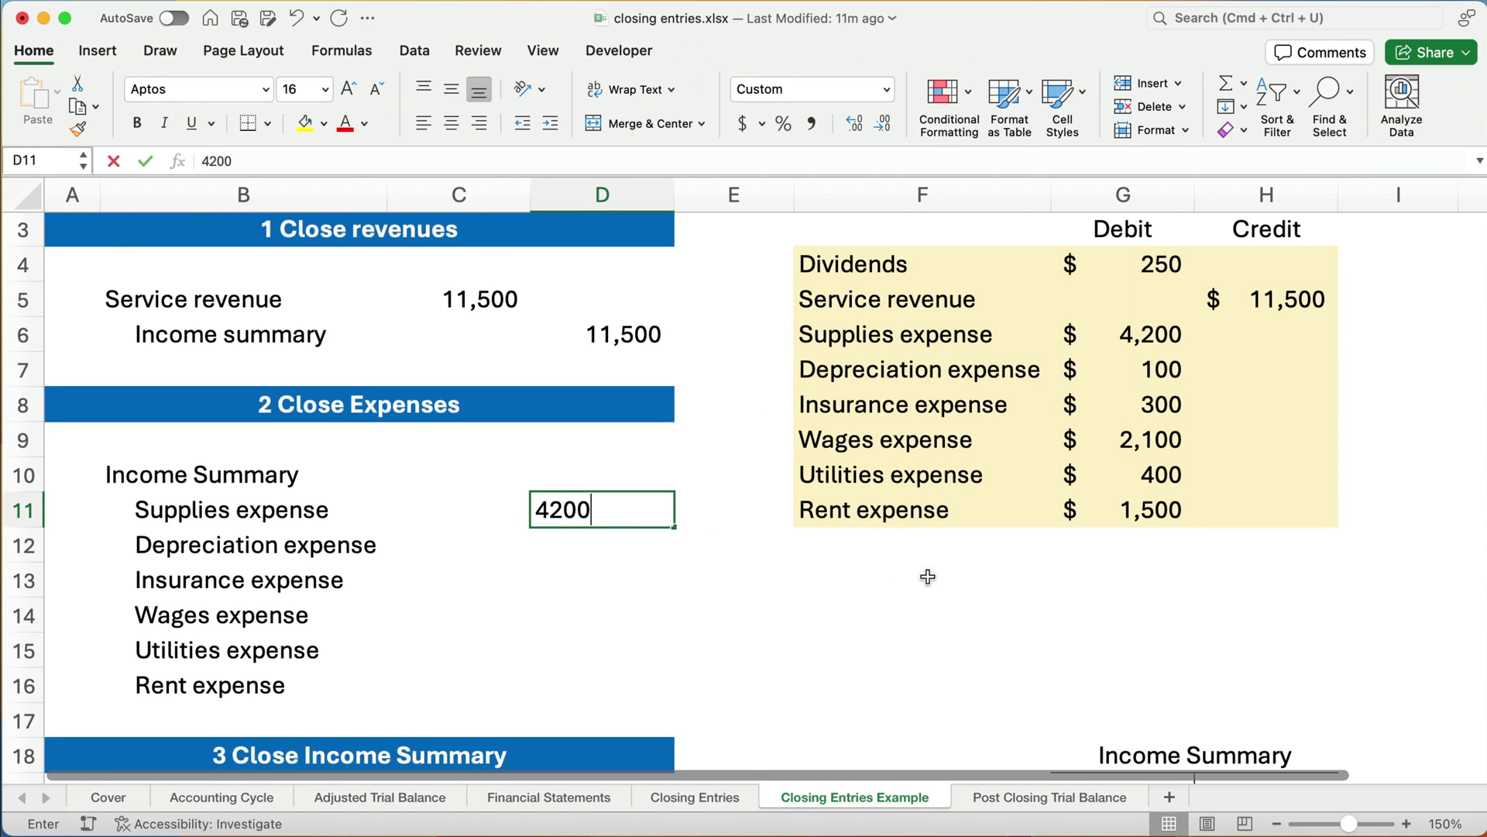
pyautogui.press('Return')
pyautogui.write('100')
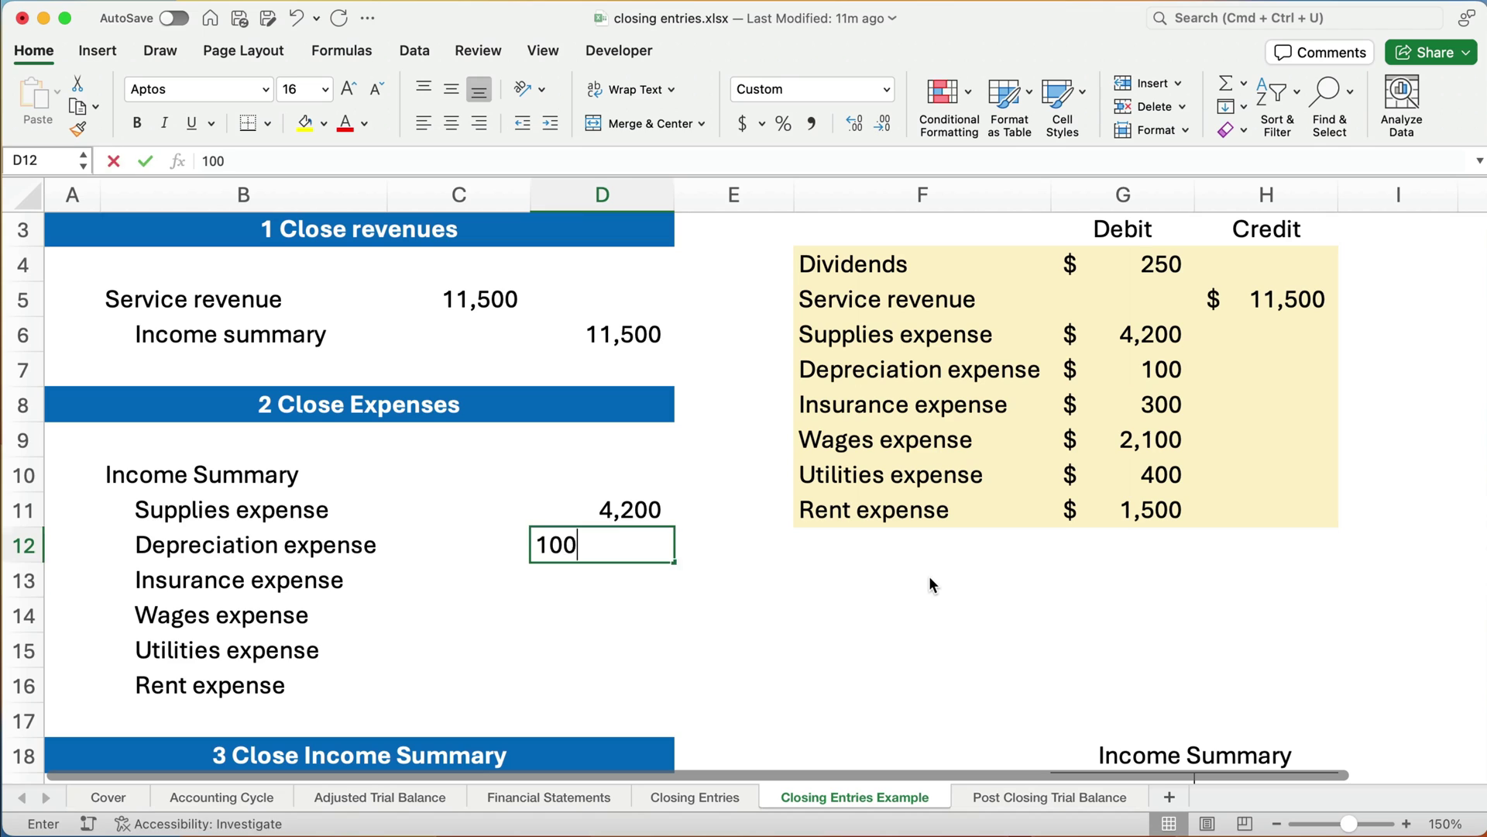
pyautogui.press('Return')
pyautogui.write('300')
pyautogui.press('Return')
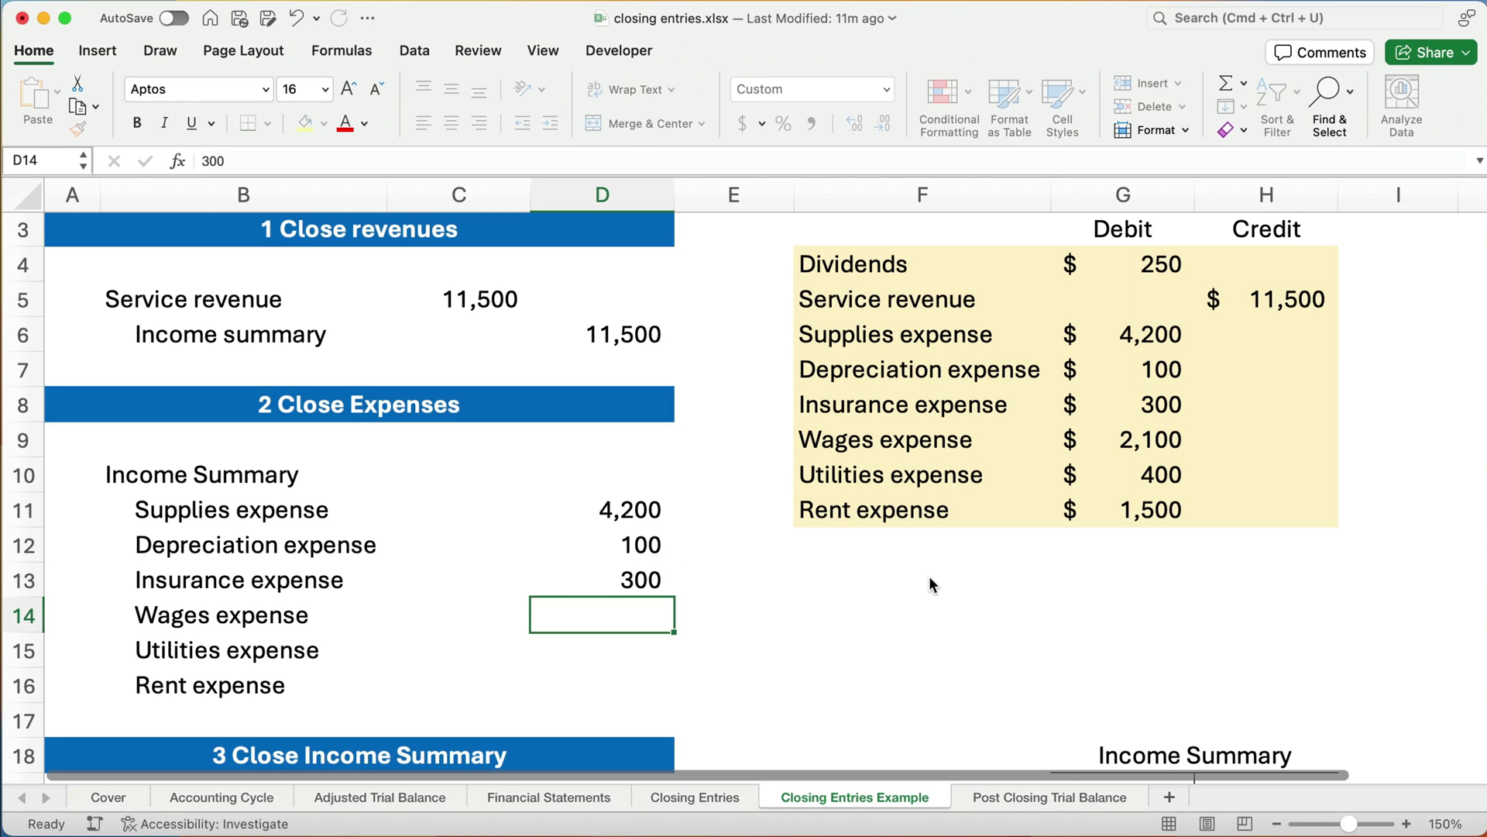
pyautogui.write('2100')
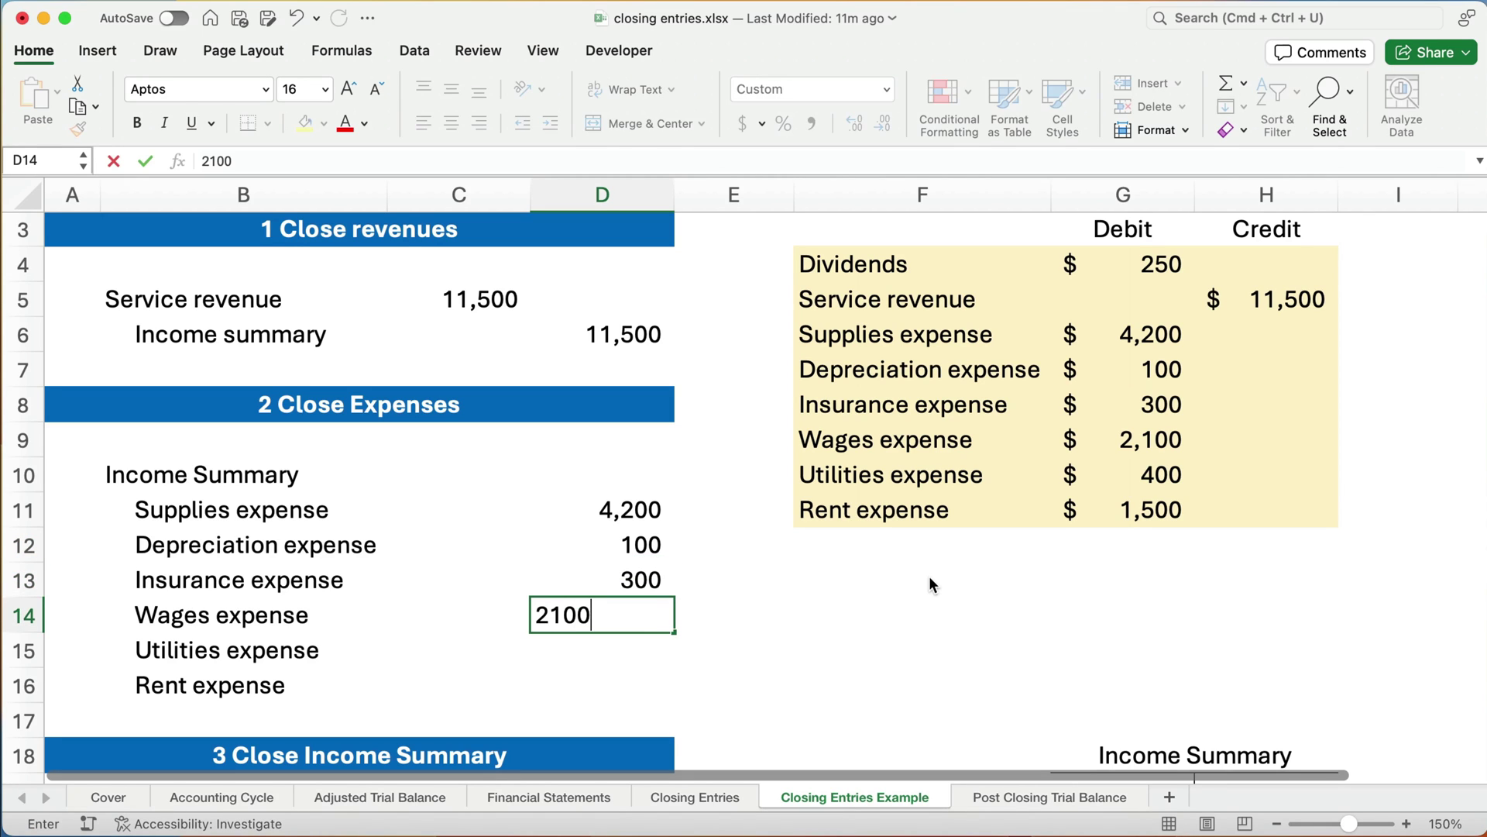
pyautogui.press('Return')
pyautogui.write('4')
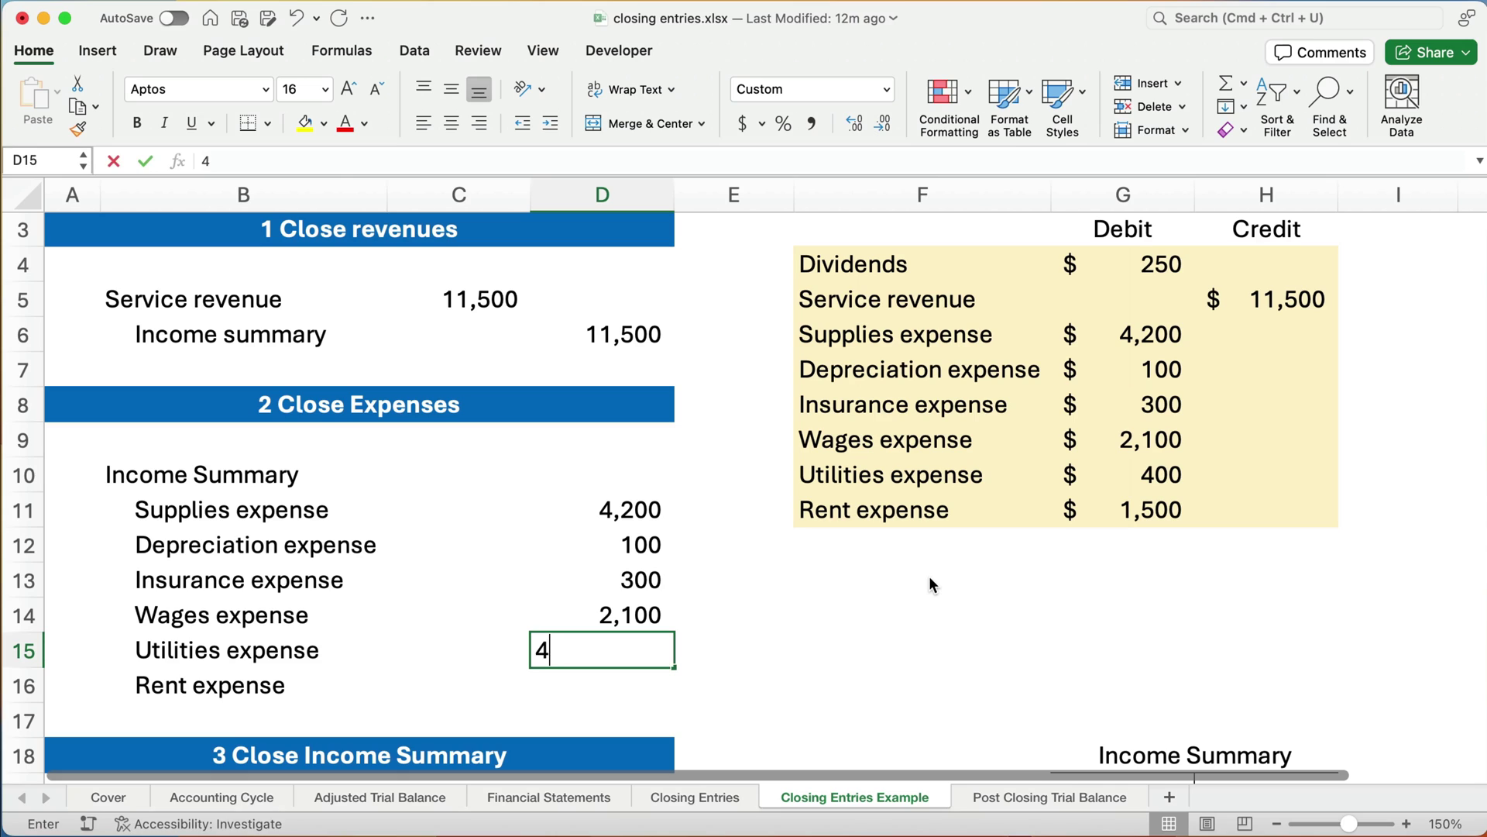
pyautogui.write('00')
pyautogui.press('Return')
pyautogui.write('1,500')
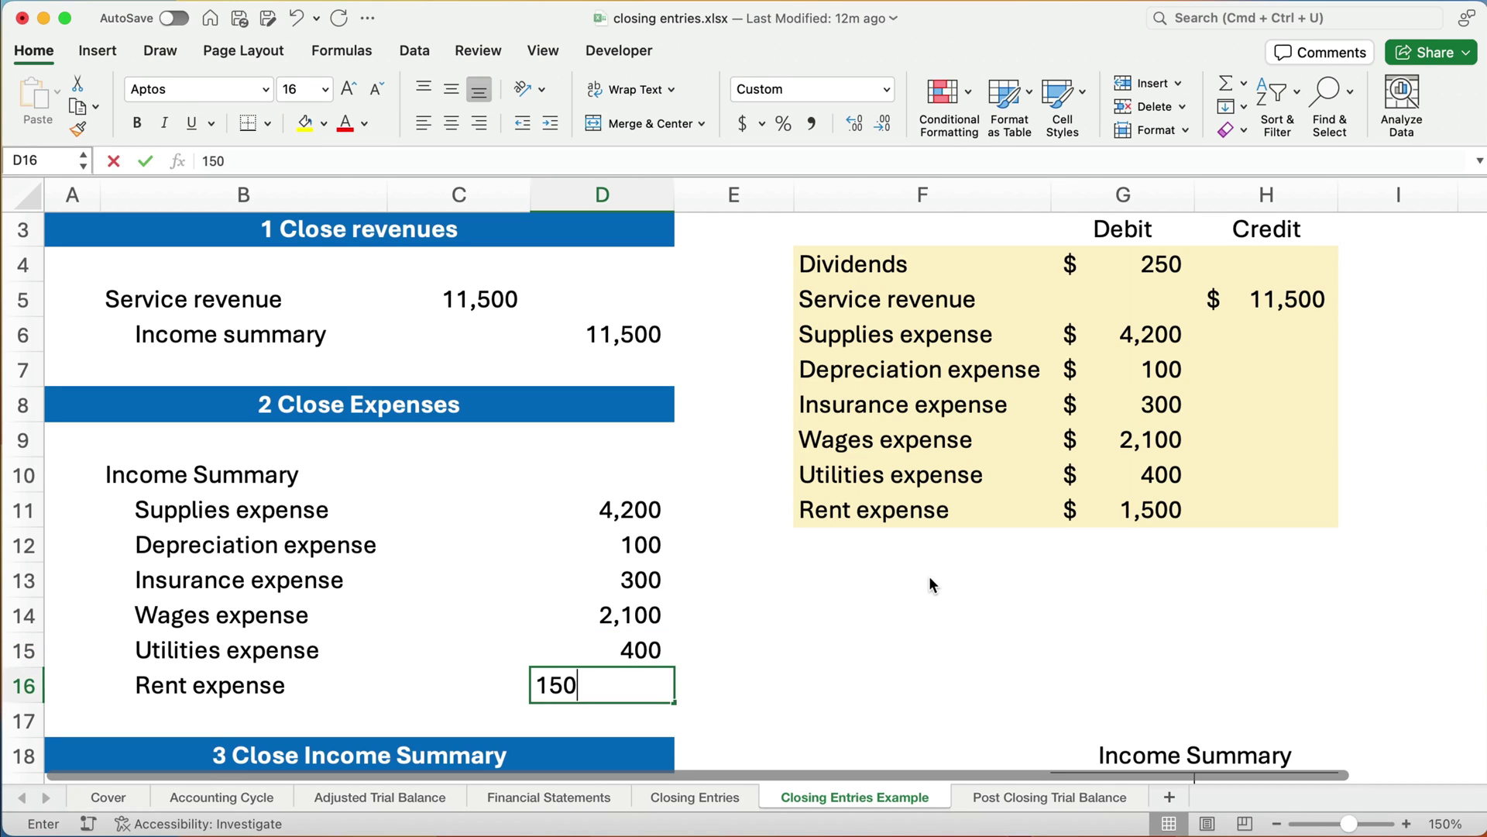
pyautogui.press('Return')
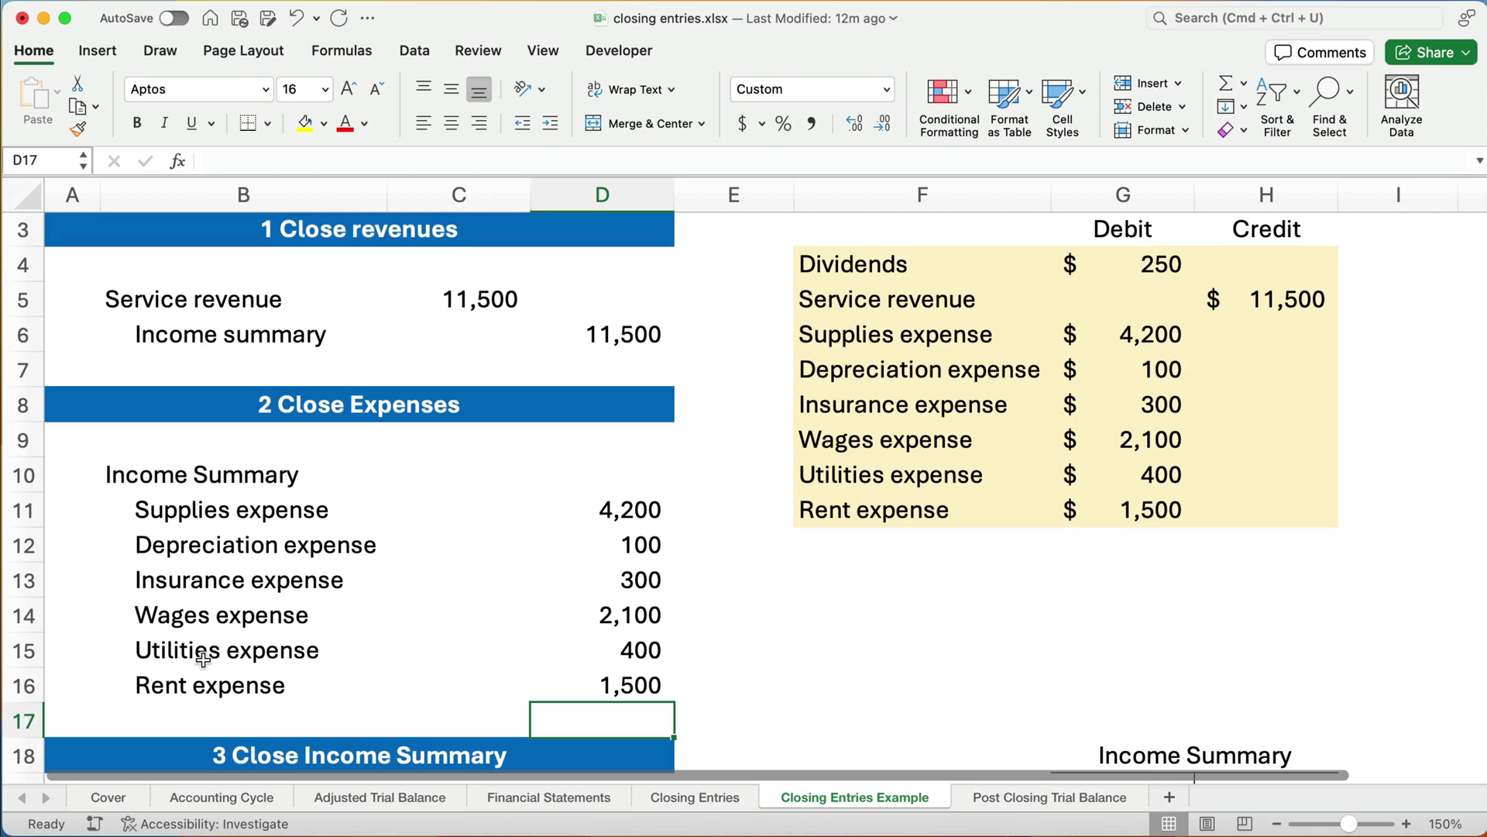
pyautogui.moveTo(1138, 339); pyautogui.dragTo(1128, 505)
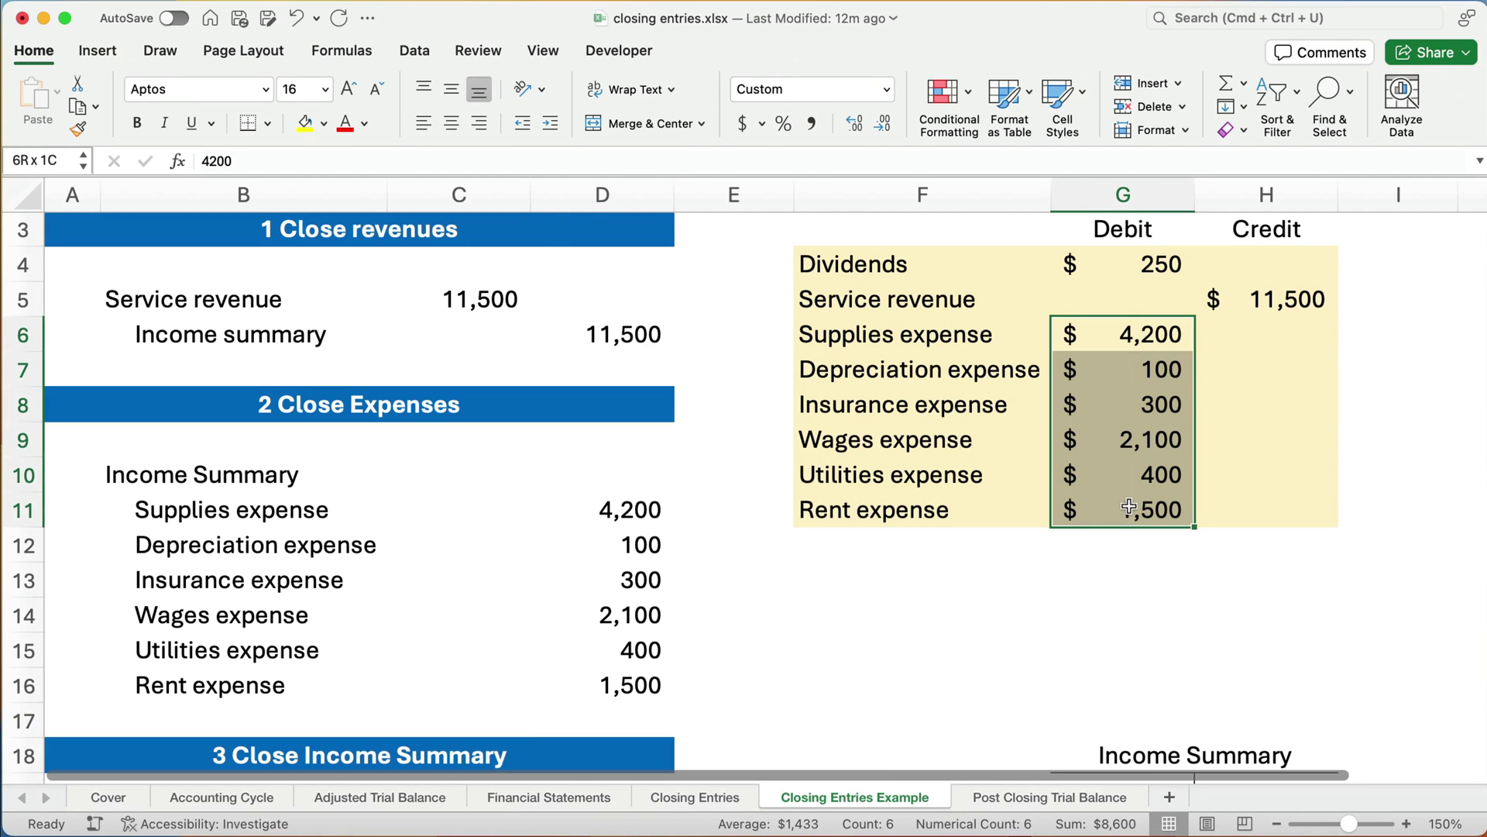
pyautogui.click(449, 475)
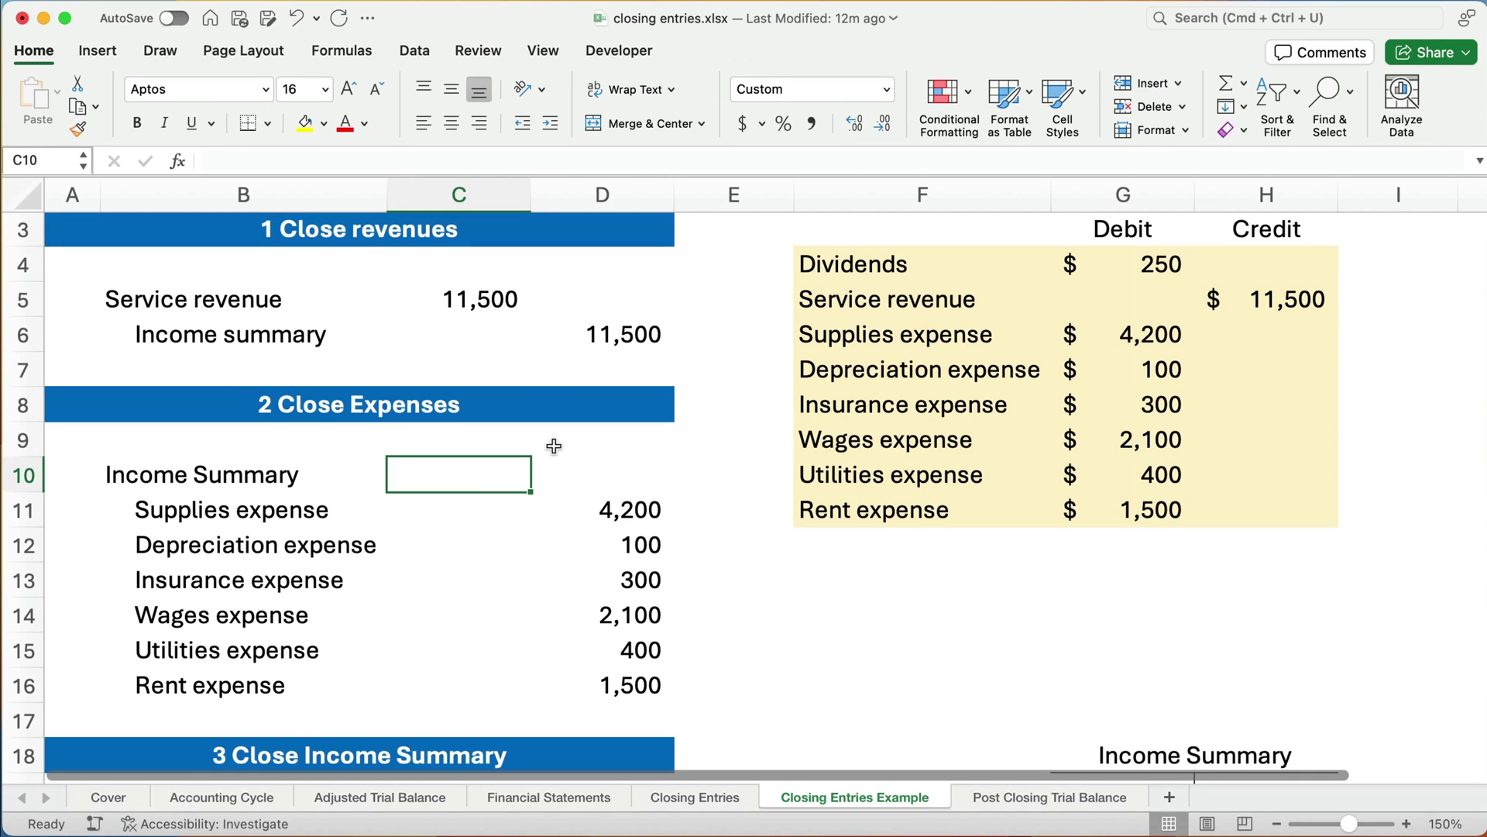
# Enter =SUM(D11:D16) in C10 so Income Summary debits 8,600, then review the entries
pyautogui.write('=su')
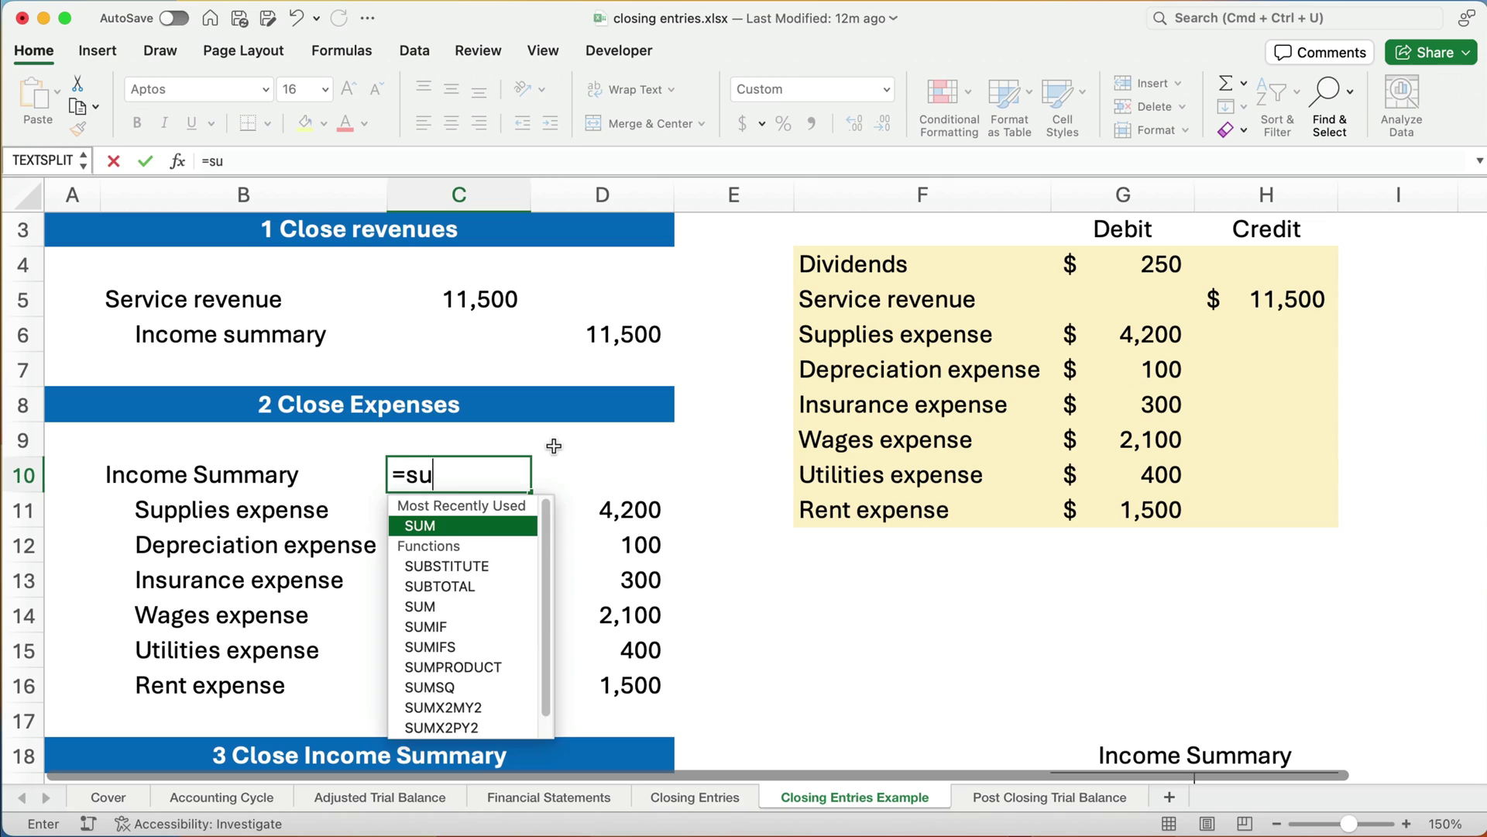
pyautogui.write('m(')
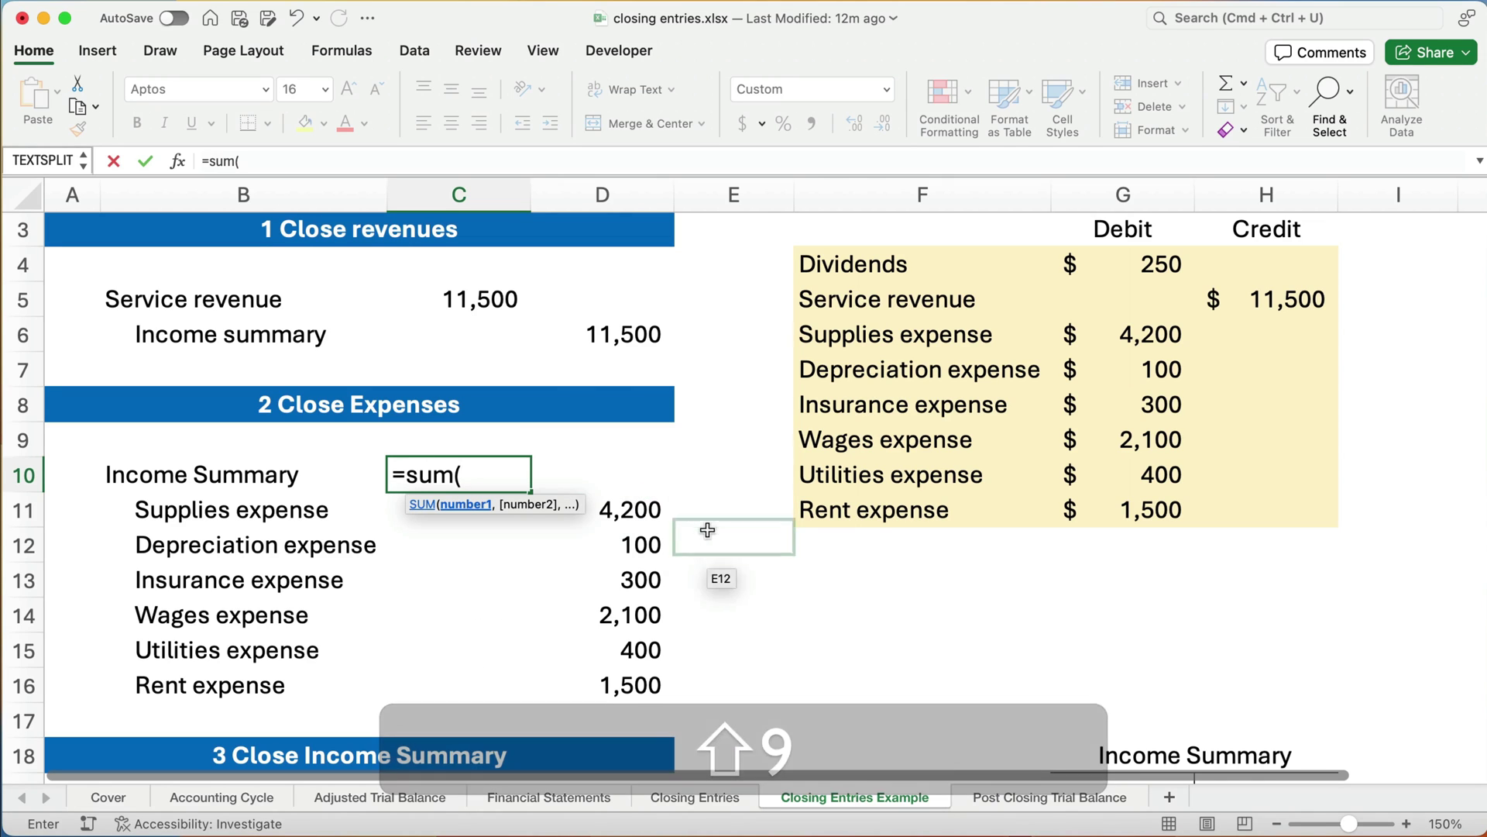
pyautogui.moveTo(667, 518); pyautogui.dragTo(626, 671)
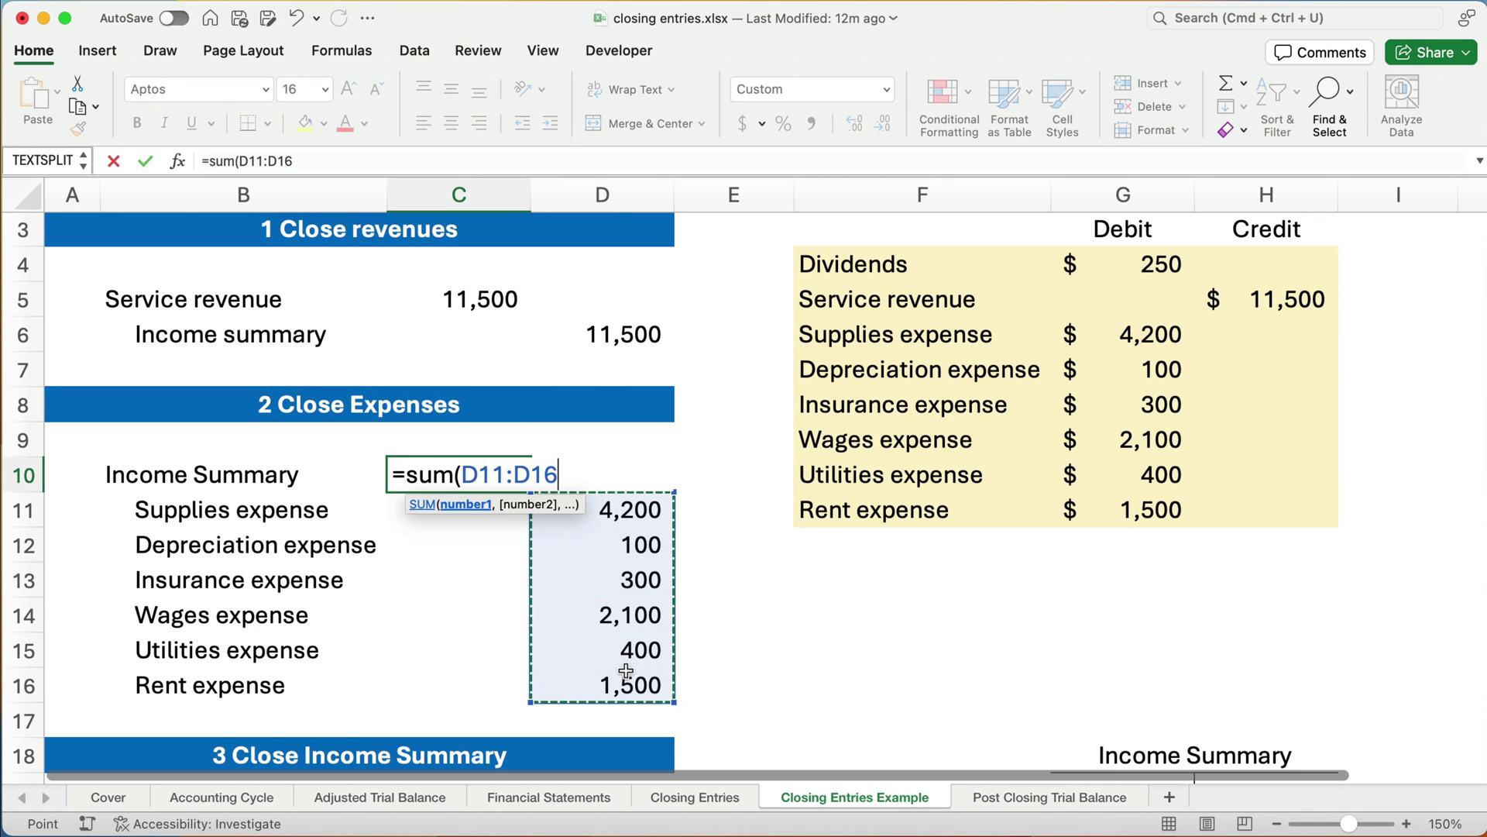
pyautogui.write(')')
pyautogui.press('Return')
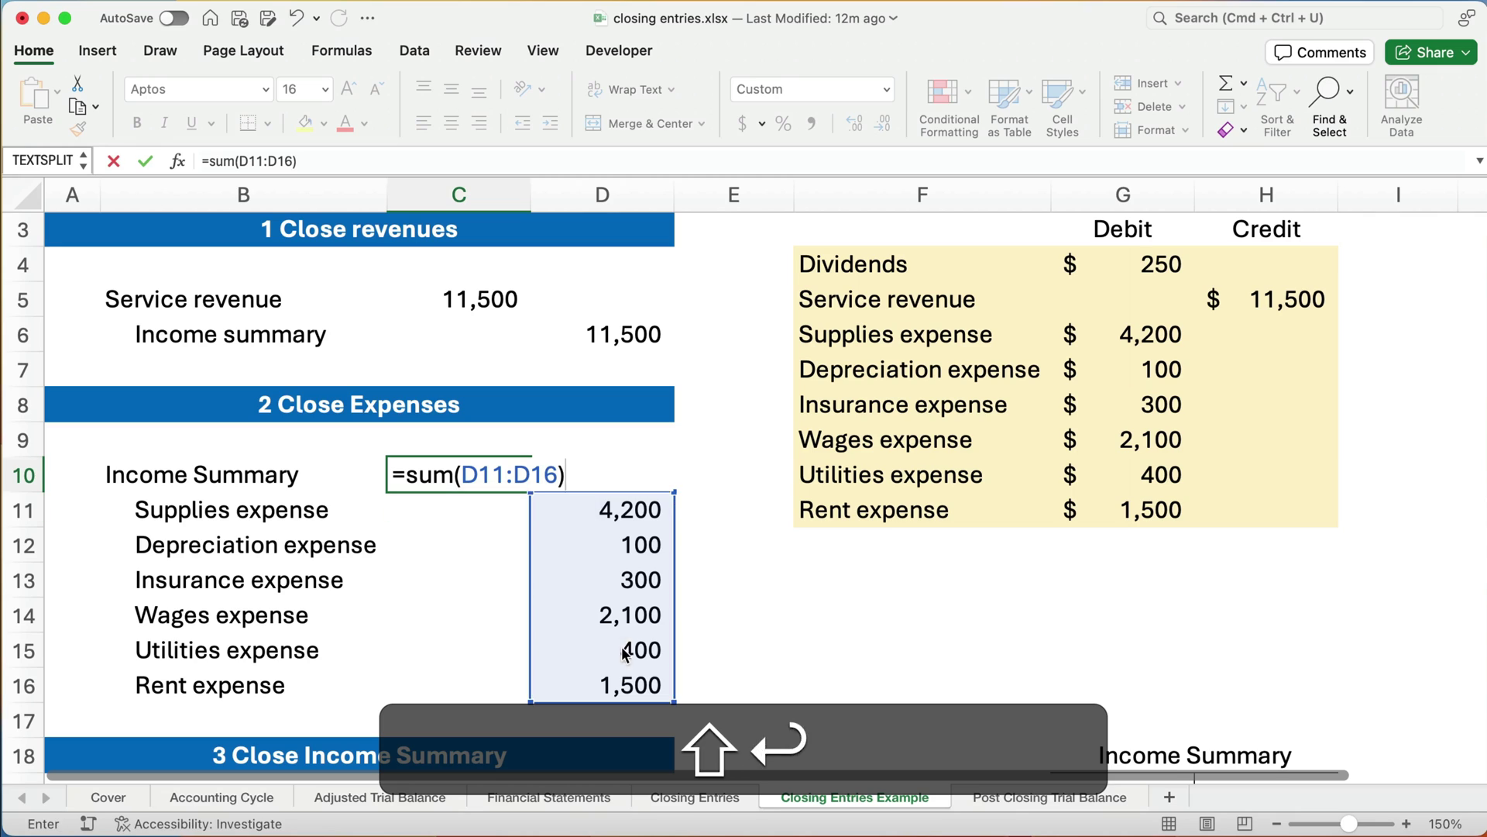
pyautogui.click(488, 475)
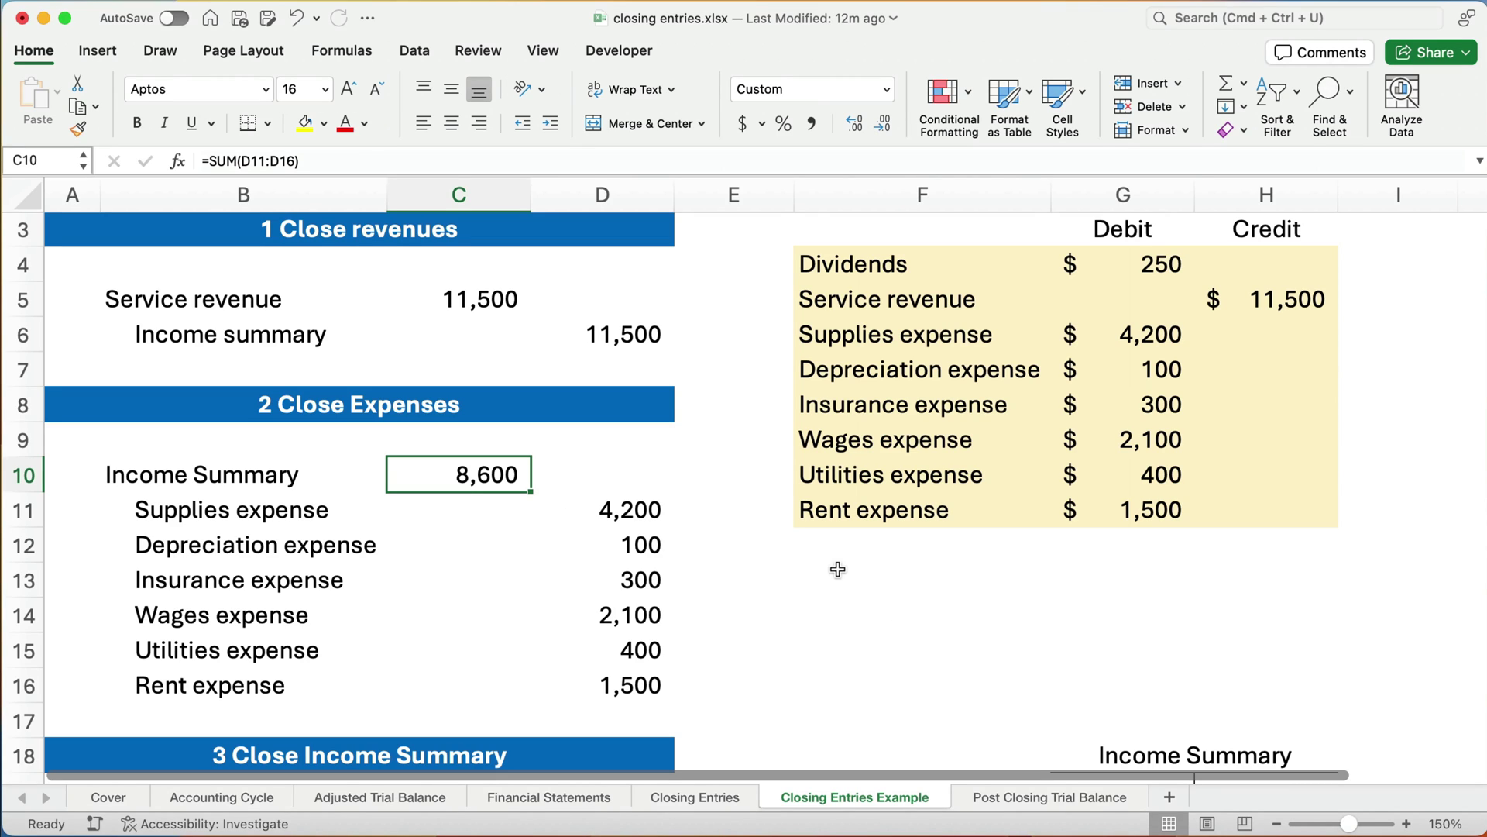
pyautogui.moveTo(147, 306); pyautogui.dragTo(667, 345)
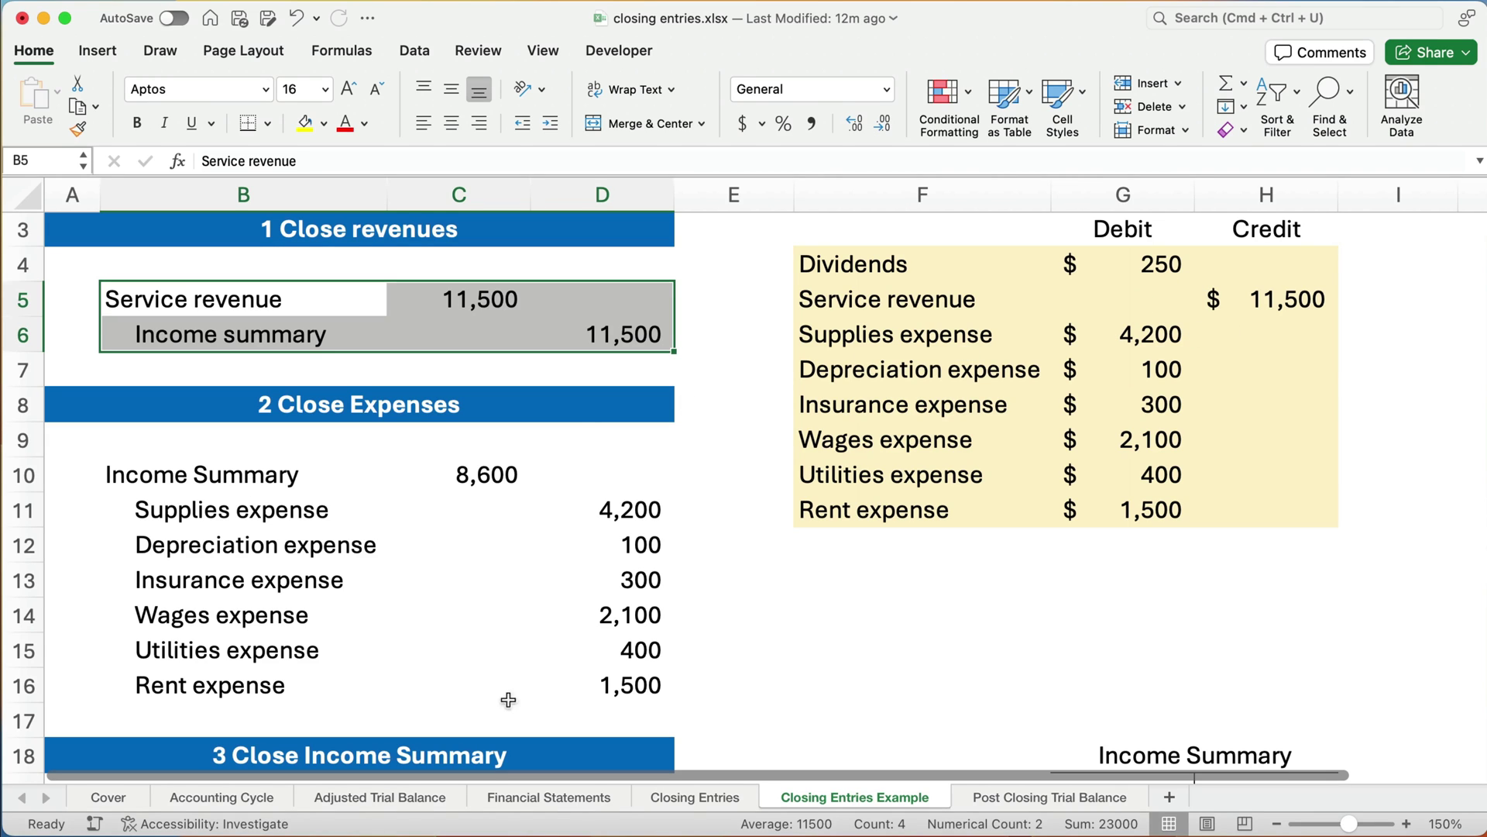
# Post an 11,500 credit in H19 and an 8,600 debit in G19 to Income Summary
pyautogui.scroll(-4, 847, 565)
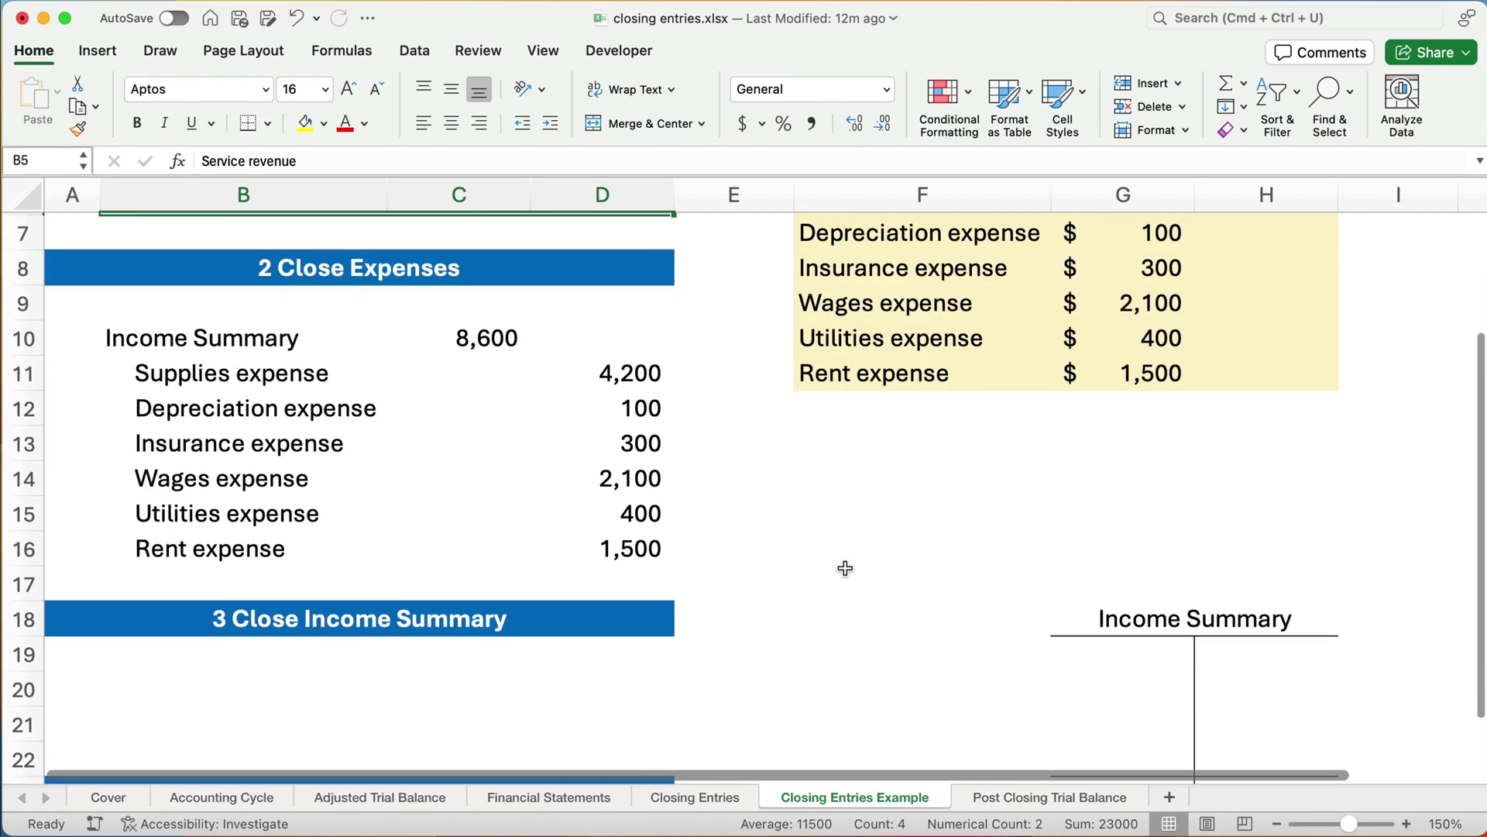
pyautogui.scroll(5, 846, 564)
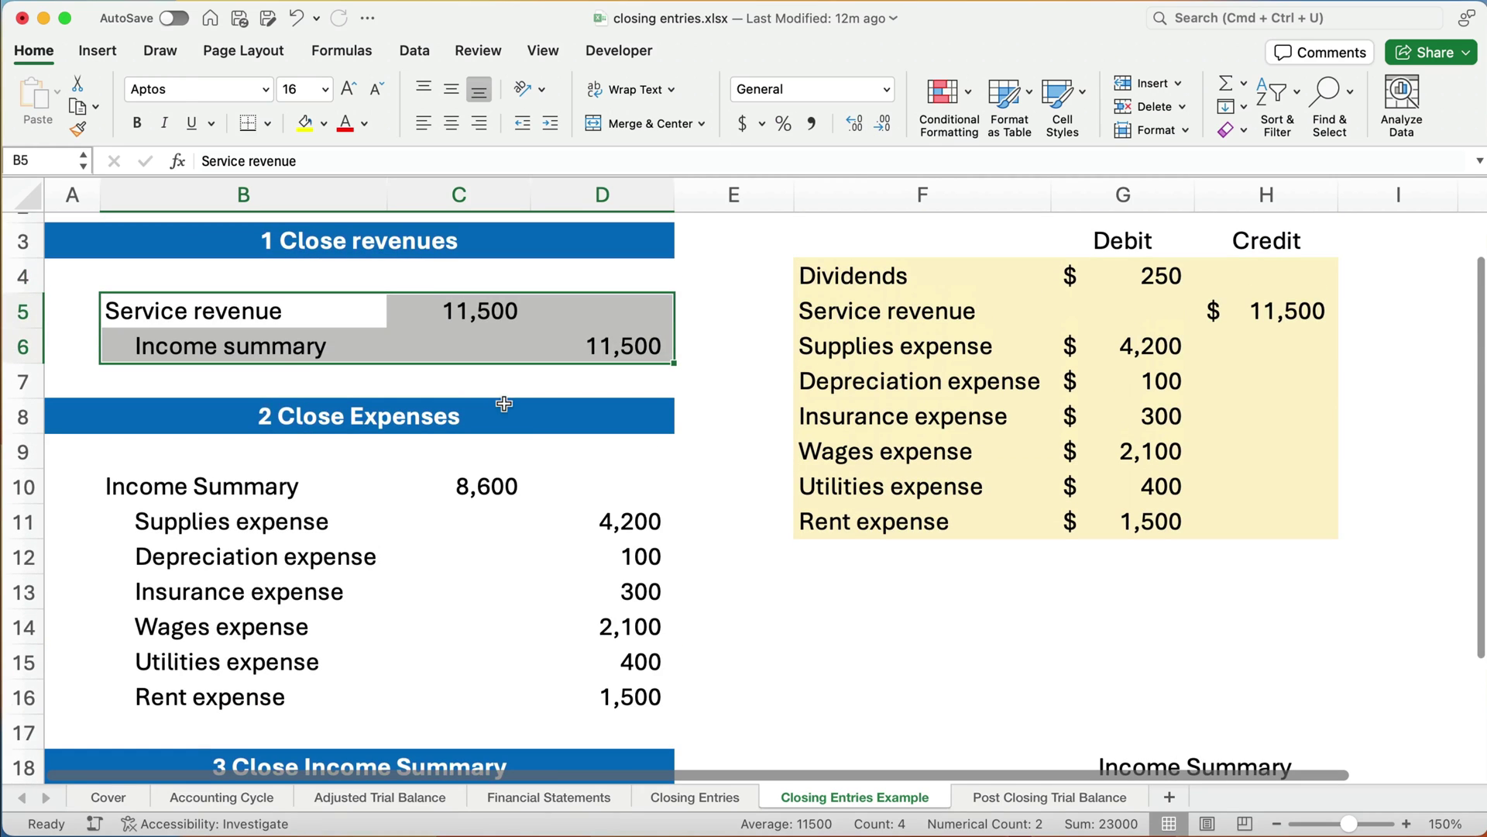
pyautogui.scroll(-4, 782, 599)
pyautogui.scroll(3, 1029, 640)
pyautogui.scroll(-3, 916, 625)
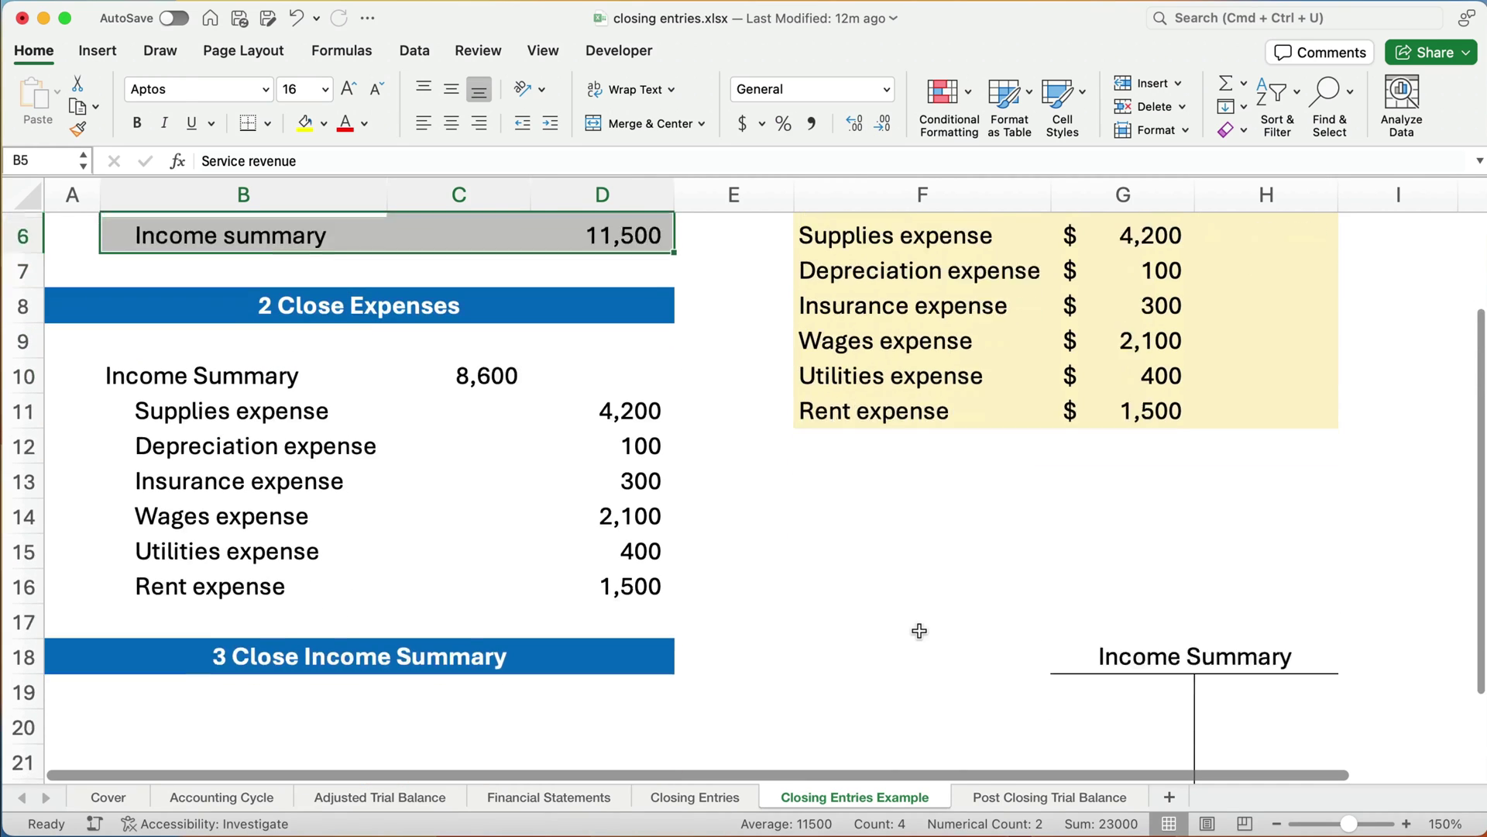
pyautogui.click(1290, 641)
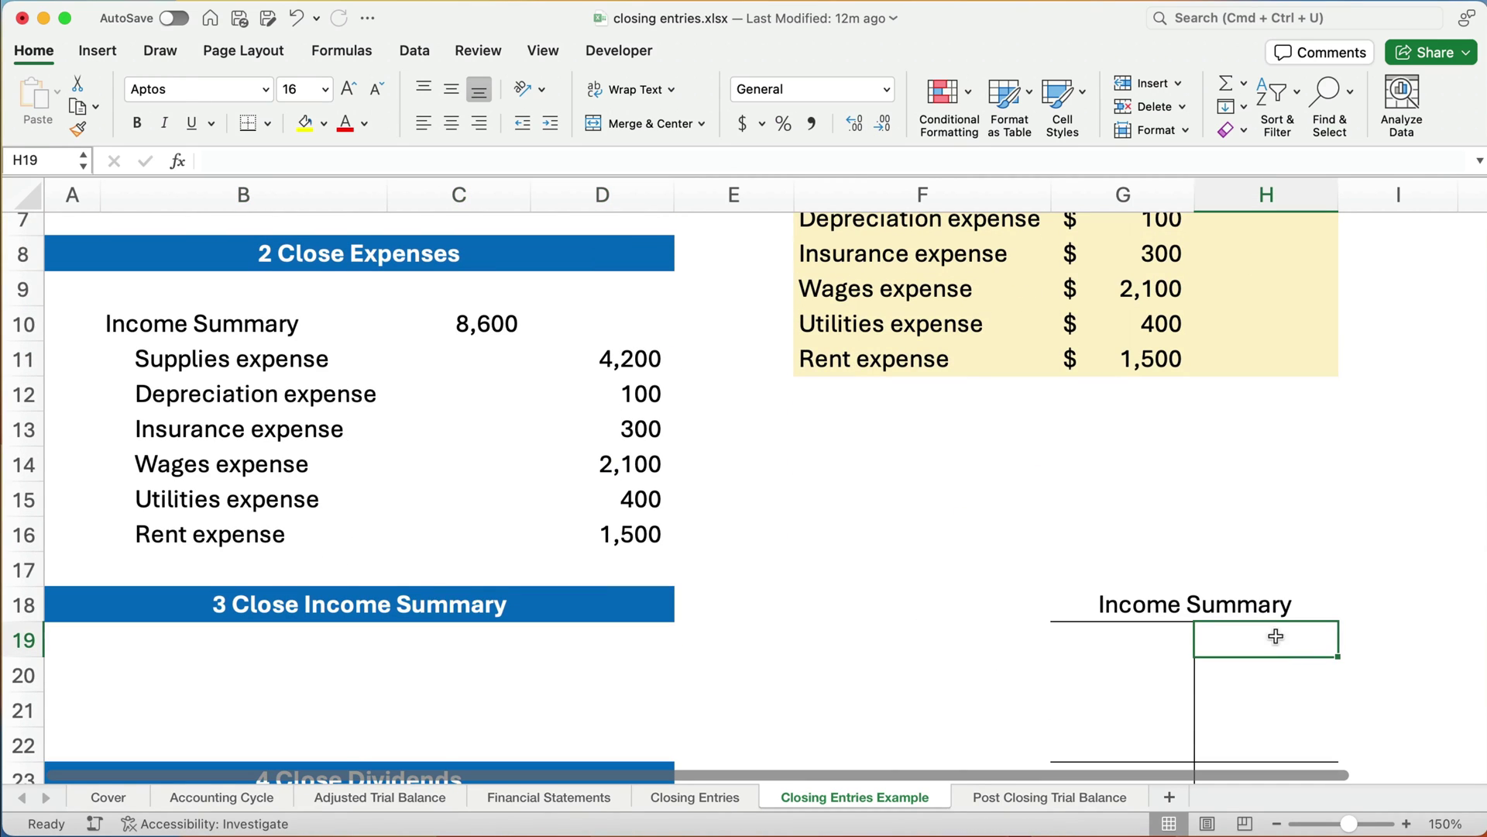
pyautogui.scroll(-2, 1023, 607)
pyautogui.write('11500')
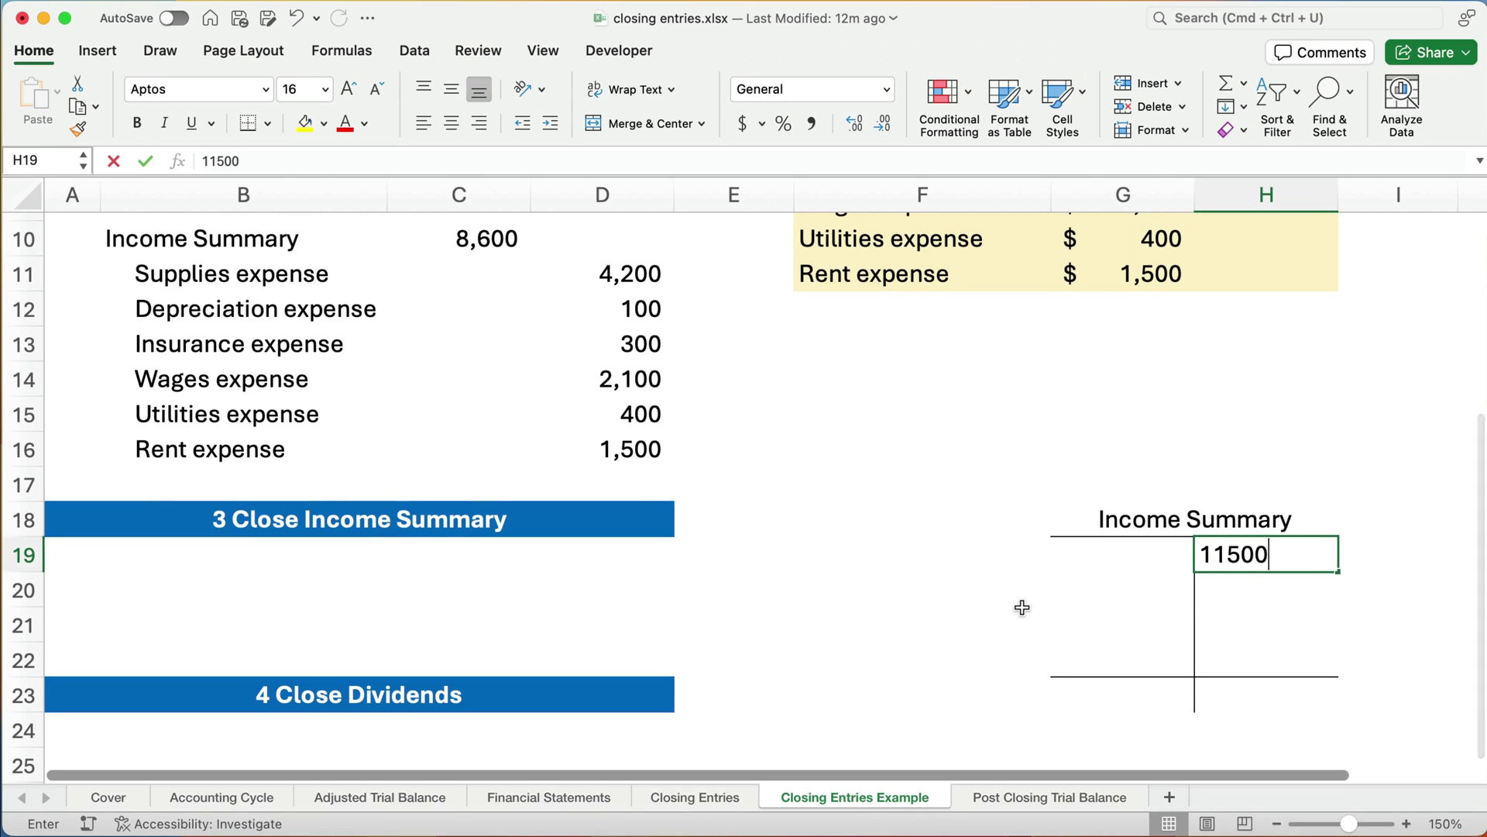
pyautogui.press('Return')
pyautogui.click(1106, 581)
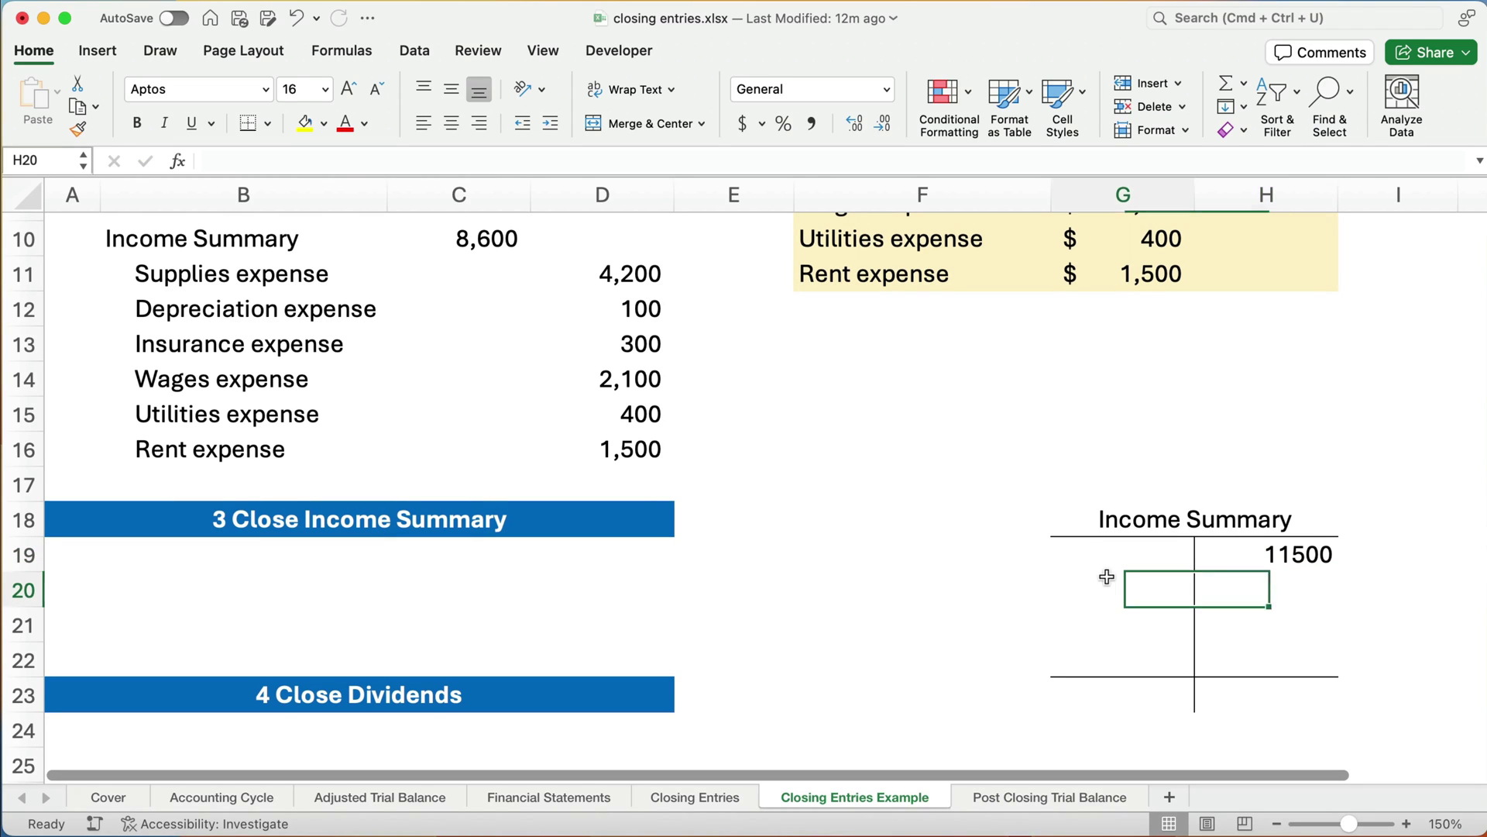
pyautogui.click(1106, 556)
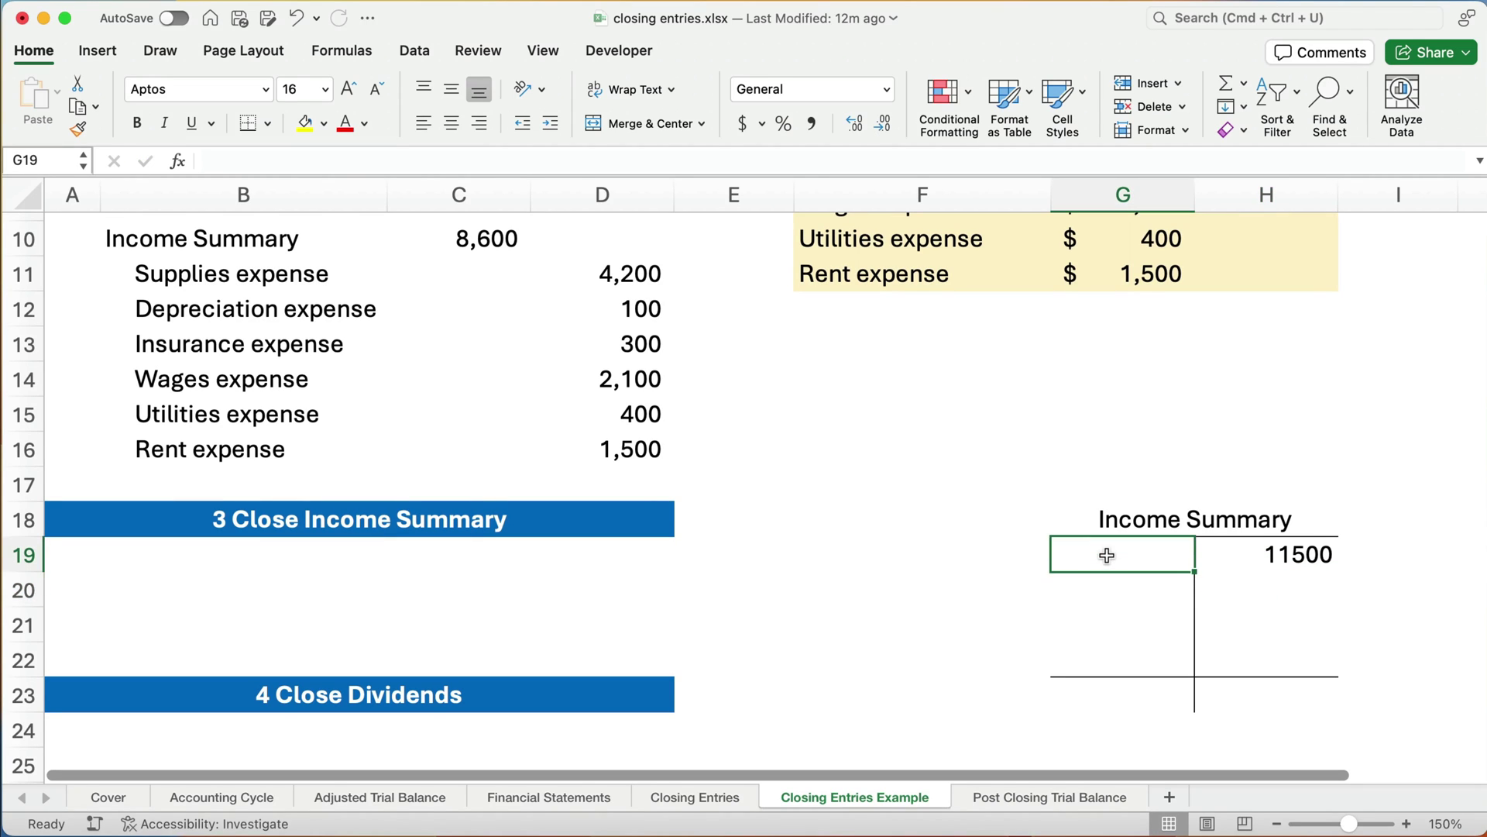
pyautogui.write('8600')
pyautogui.press('Return')
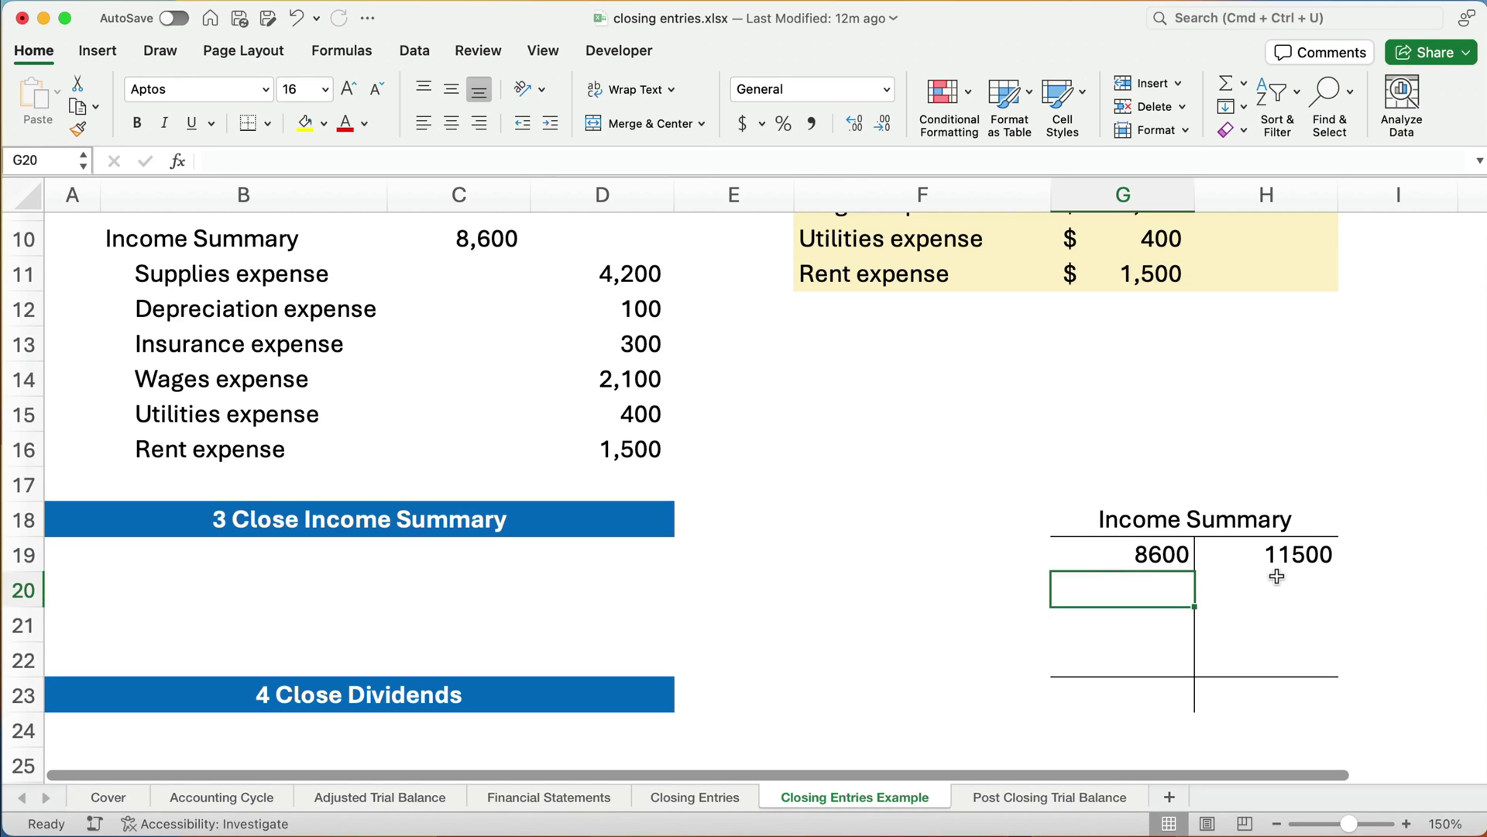
# Format the T-account amounts with Comma Style and no decimal places
pyautogui.click(1277, 557)
pyautogui.moveTo(1139, 555); pyautogui.dragTo(1281, 701)
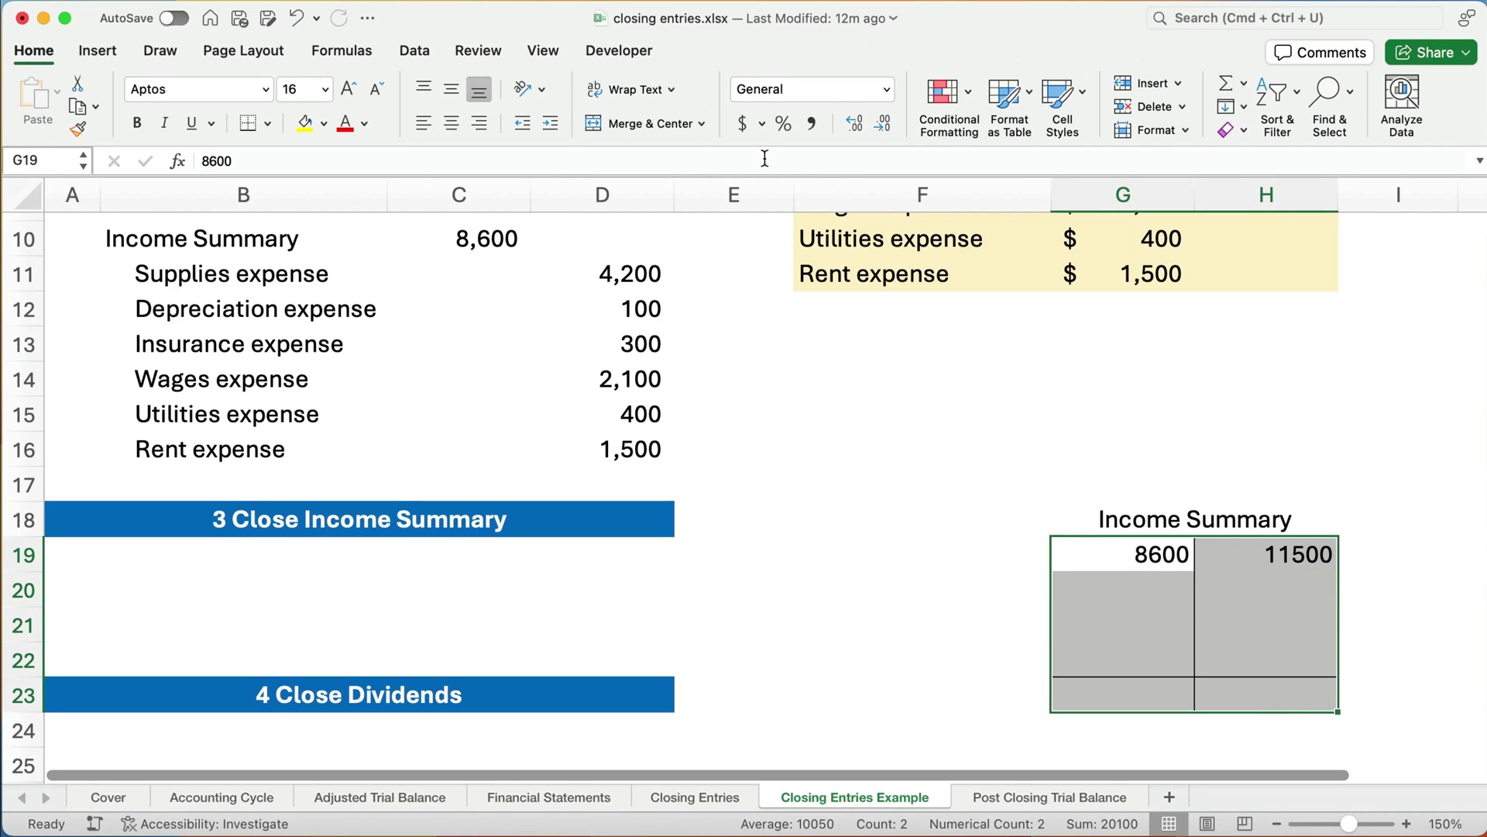
pyautogui.click(810, 123)
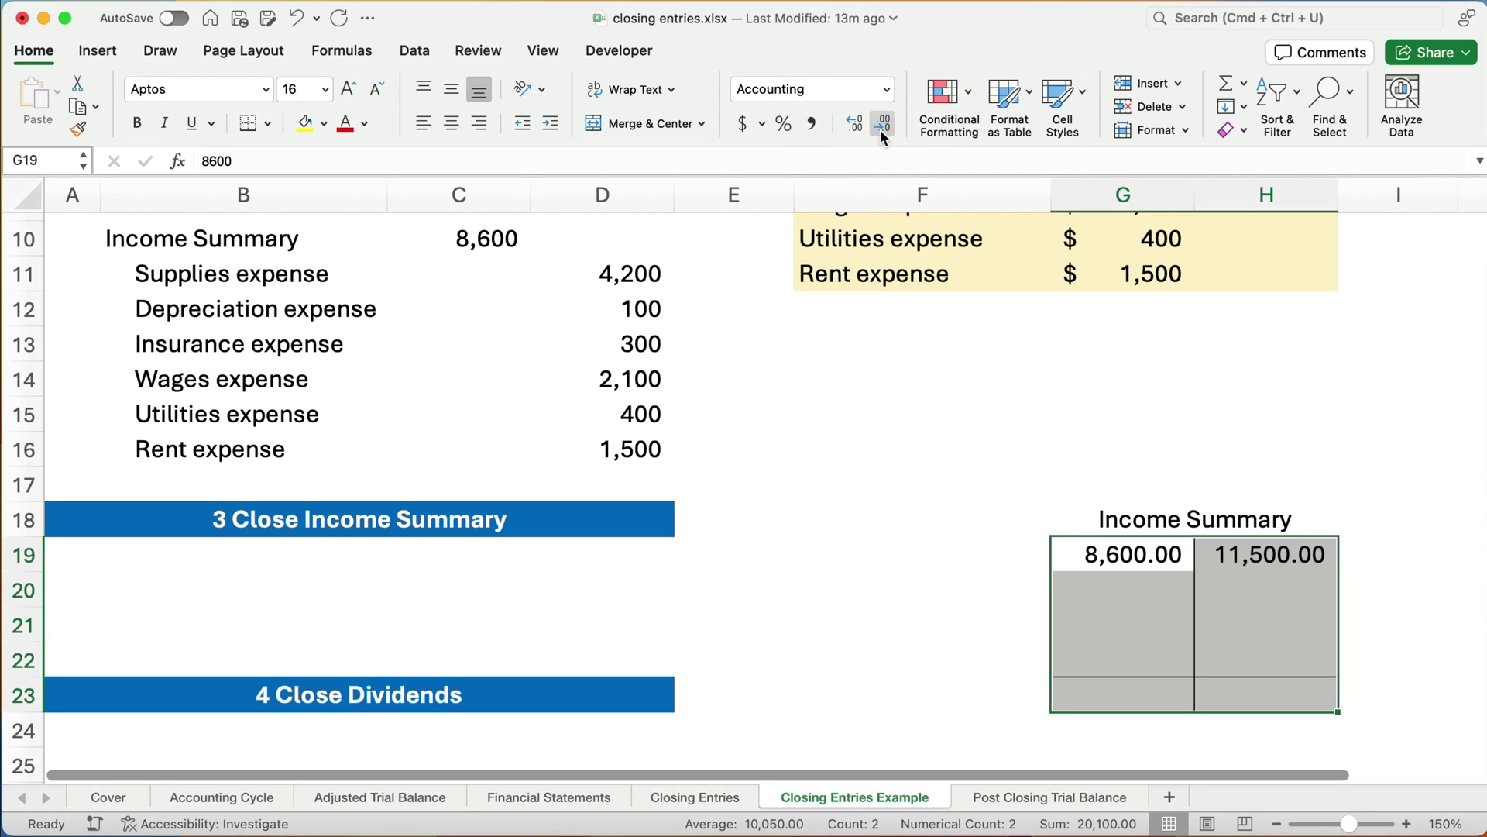
pyautogui.click(883, 124)
pyautogui.click(882, 124)
pyautogui.click(1142, 546)
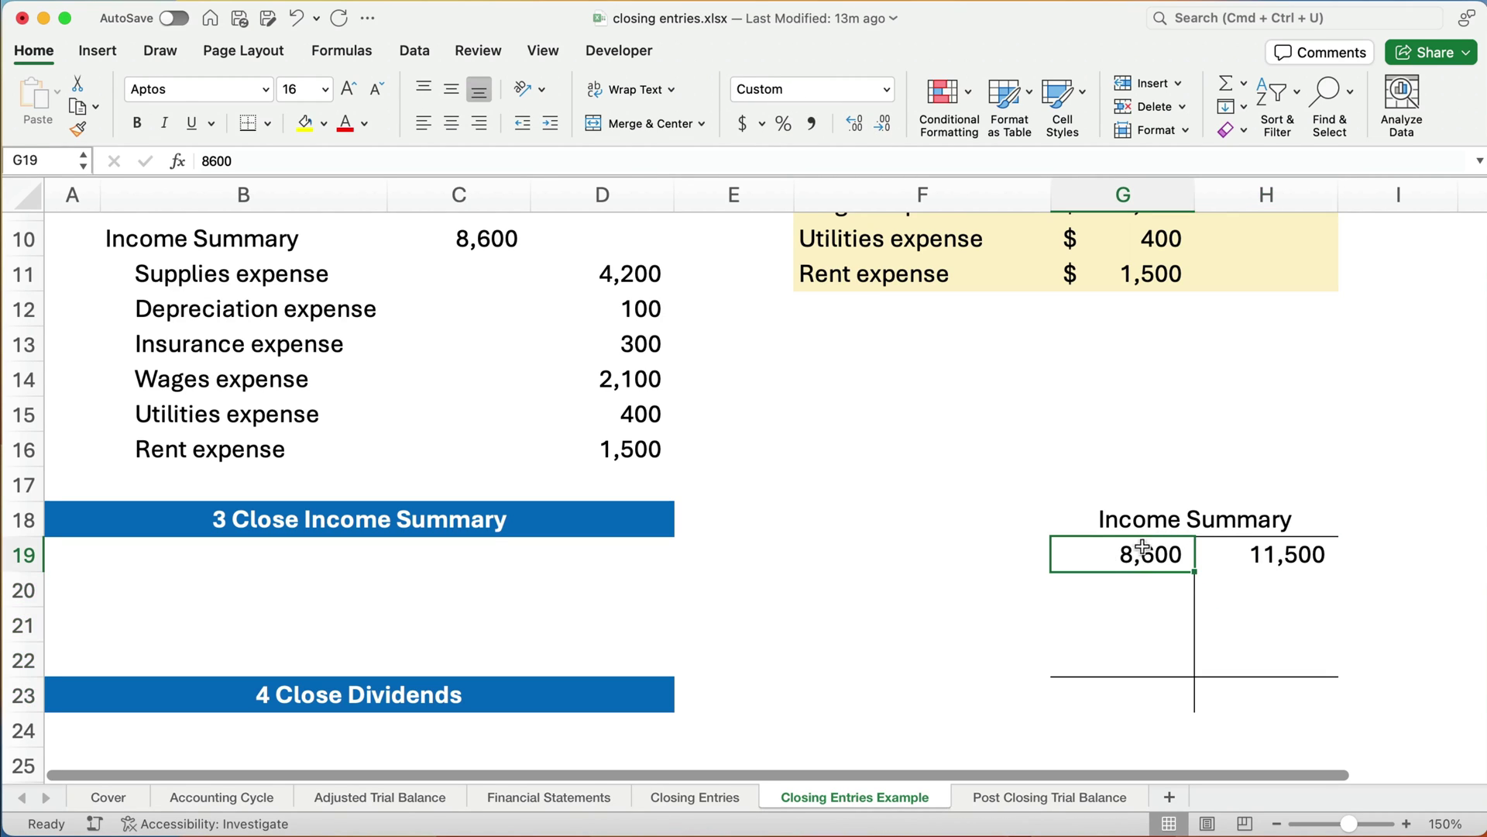
# Compute the 2,900 balance in H23 with =H19-G19
pyautogui.click(1267, 692)
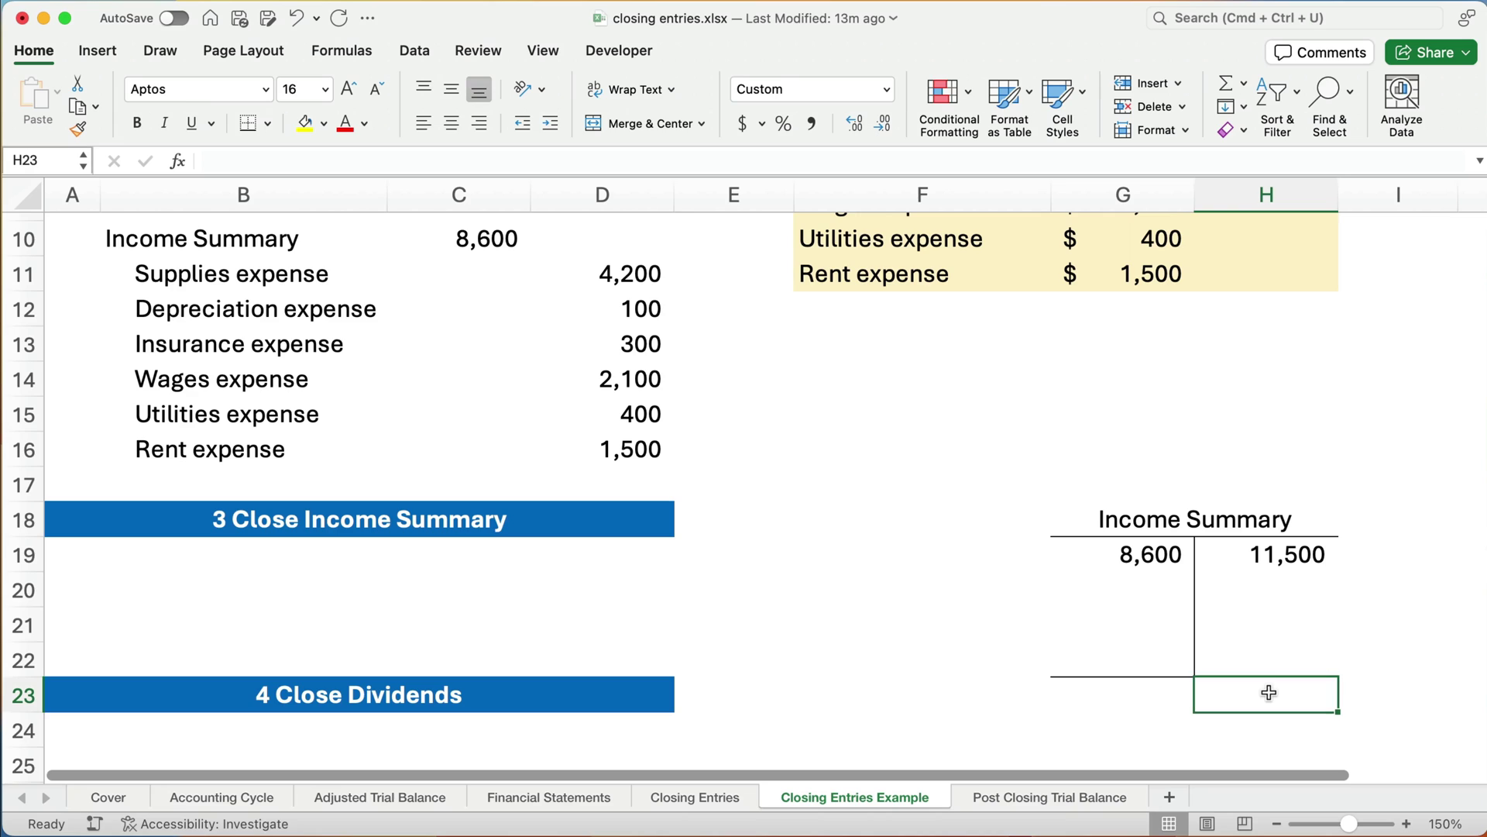
pyautogui.write('=')
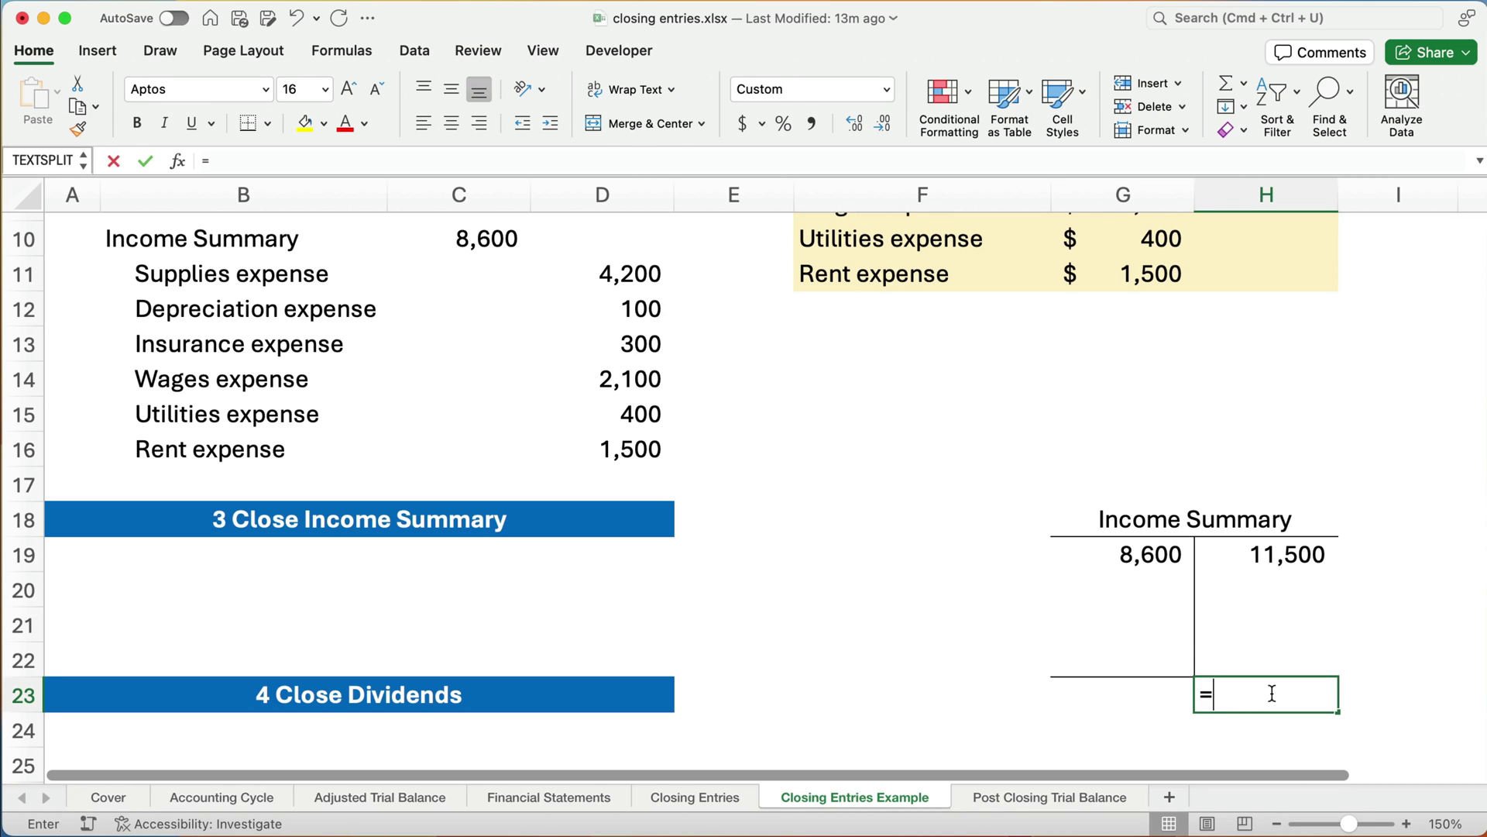
pyautogui.press('Up')
pyautogui.press('Up')
pyautogui.press('Up')
pyautogui.press('Up')
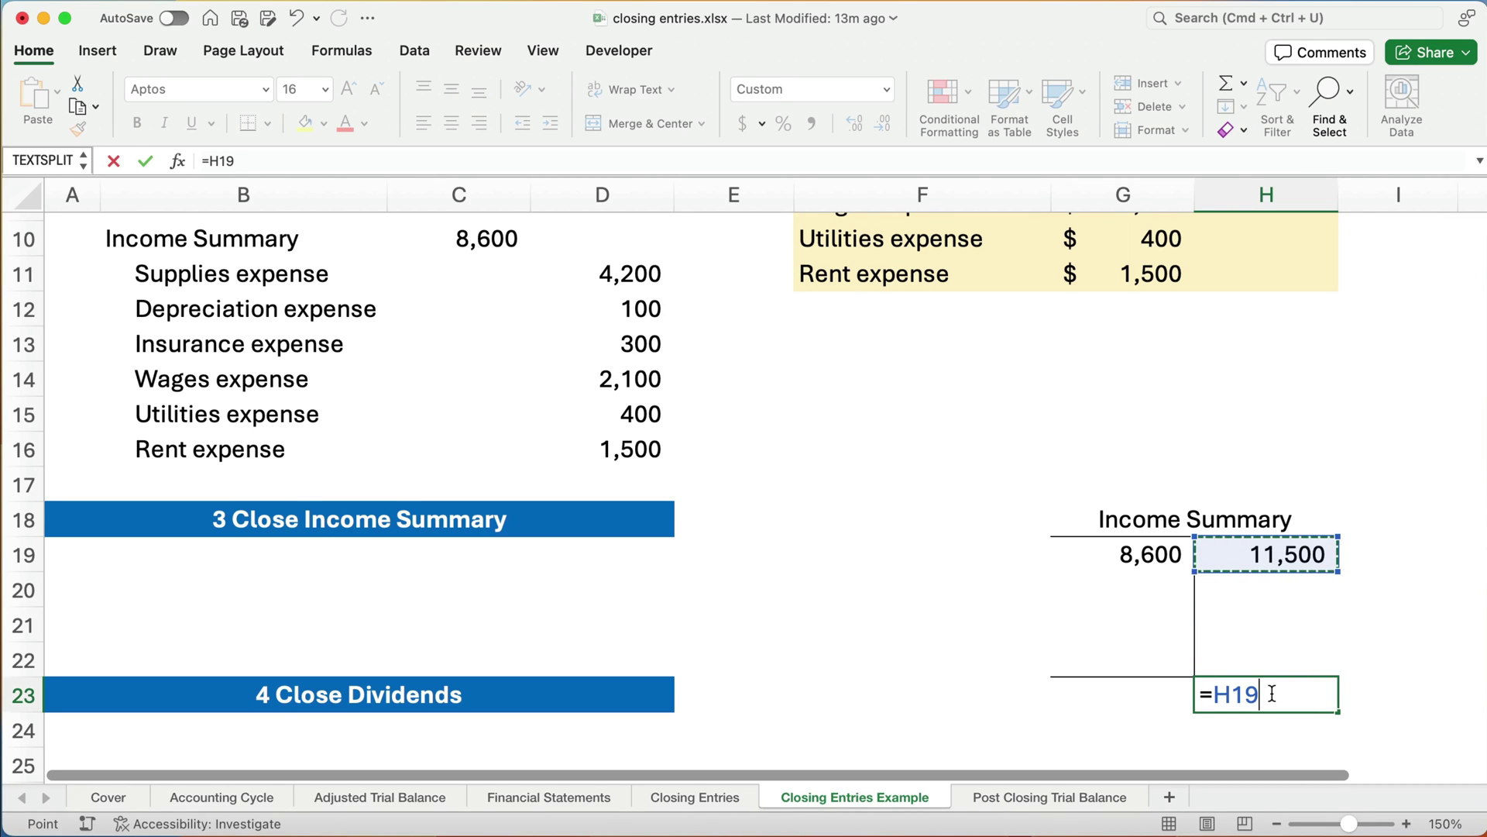
pyautogui.write('-')
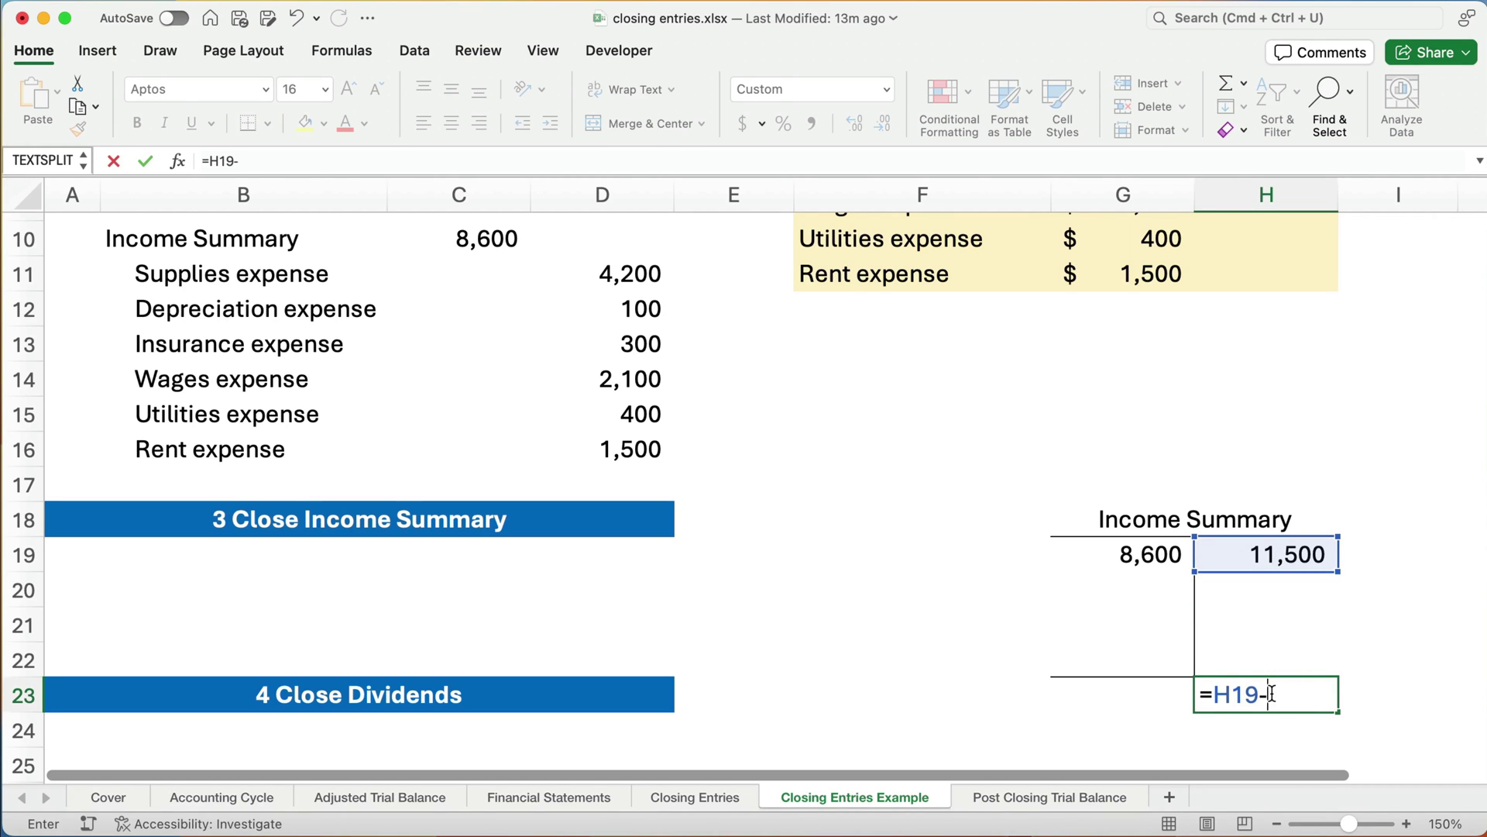
pyautogui.click(1154, 554)
pyautogui.press('Return')
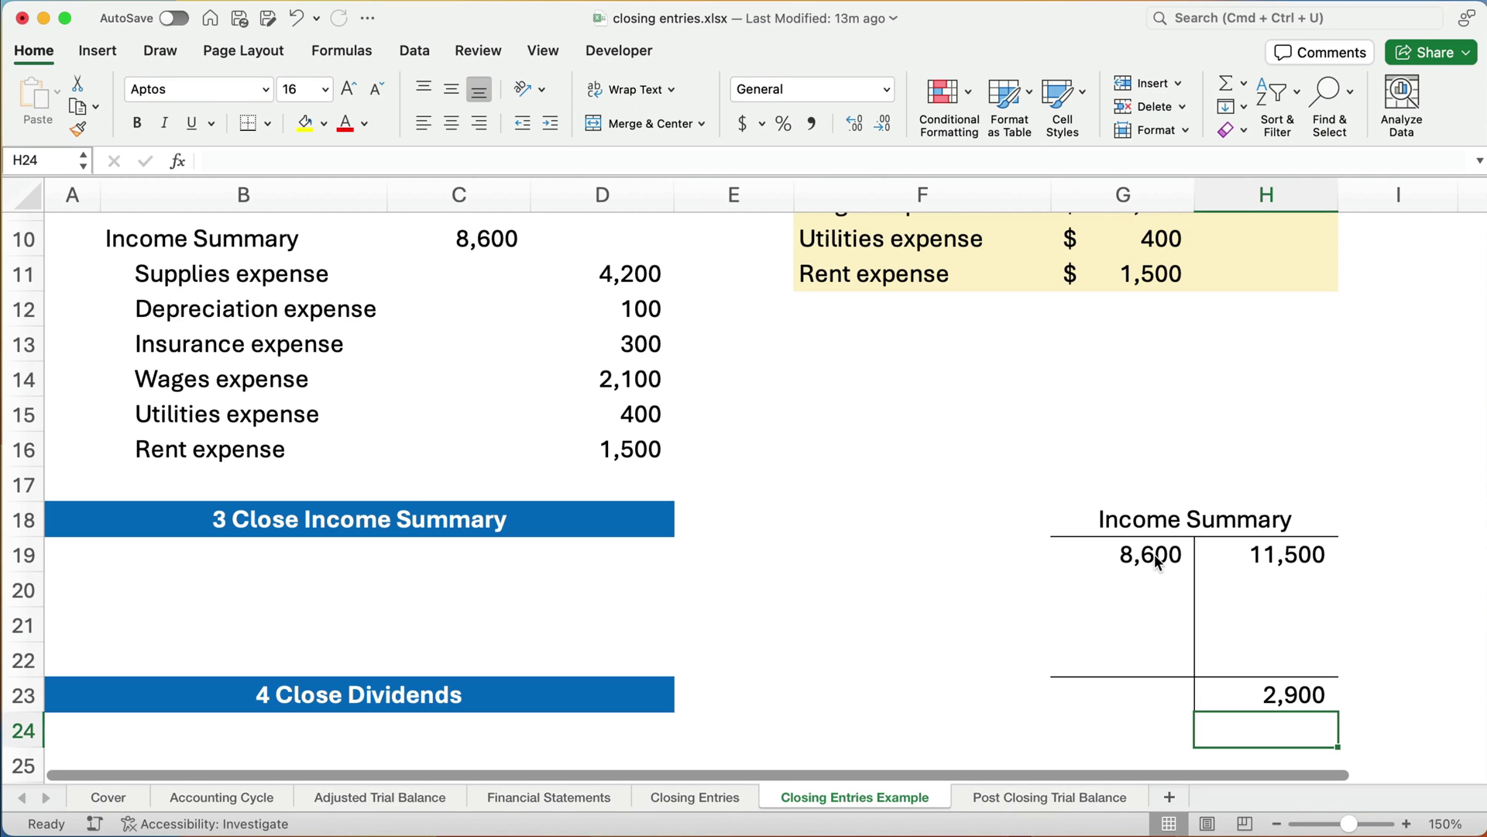
pyautogui.click(548, 806)
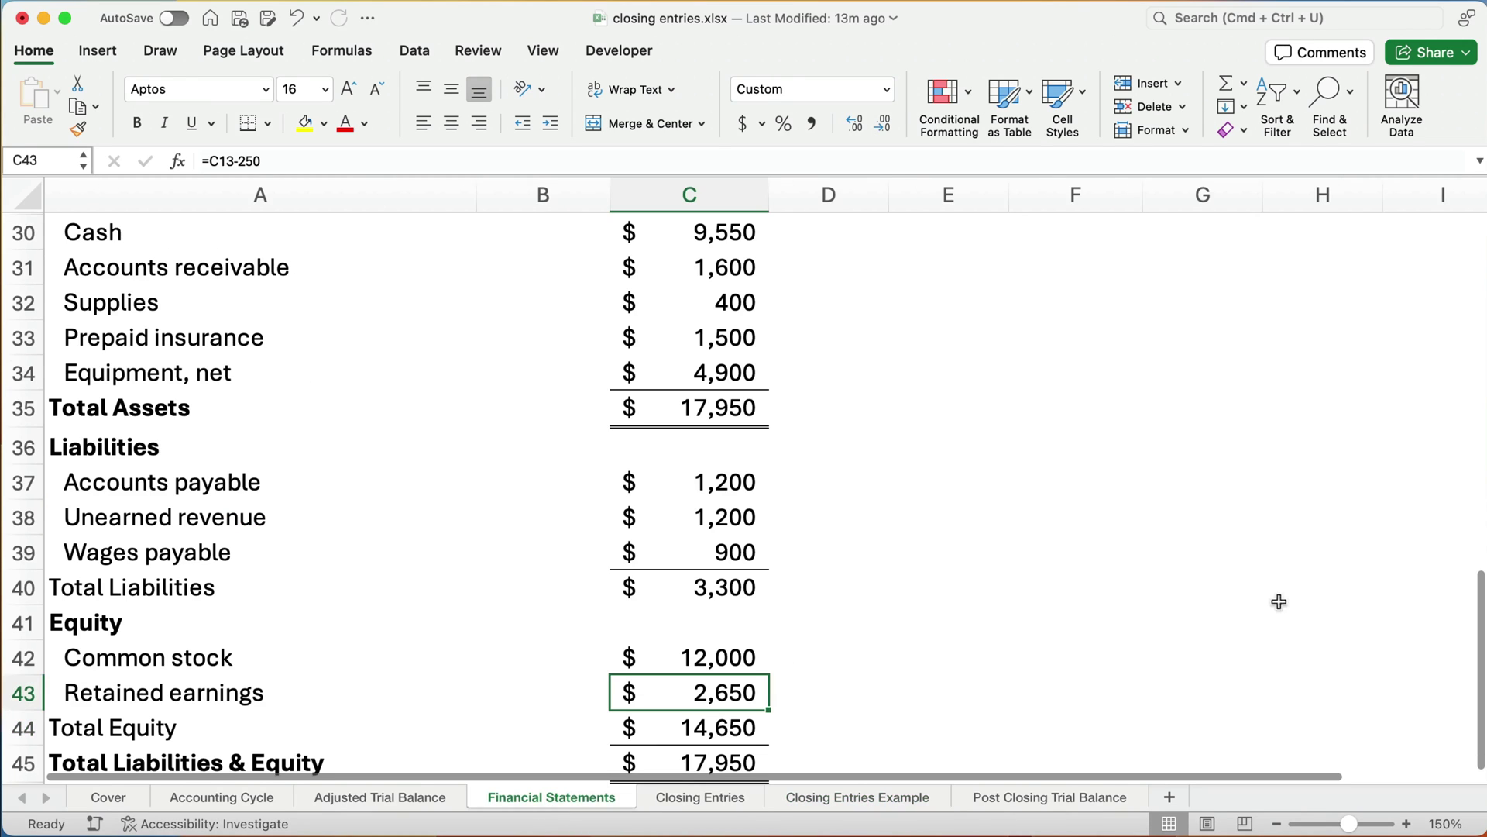
pyautogui.scroll(10, 1471, 654)
pyautogui.scroll(3, 1382, 289)
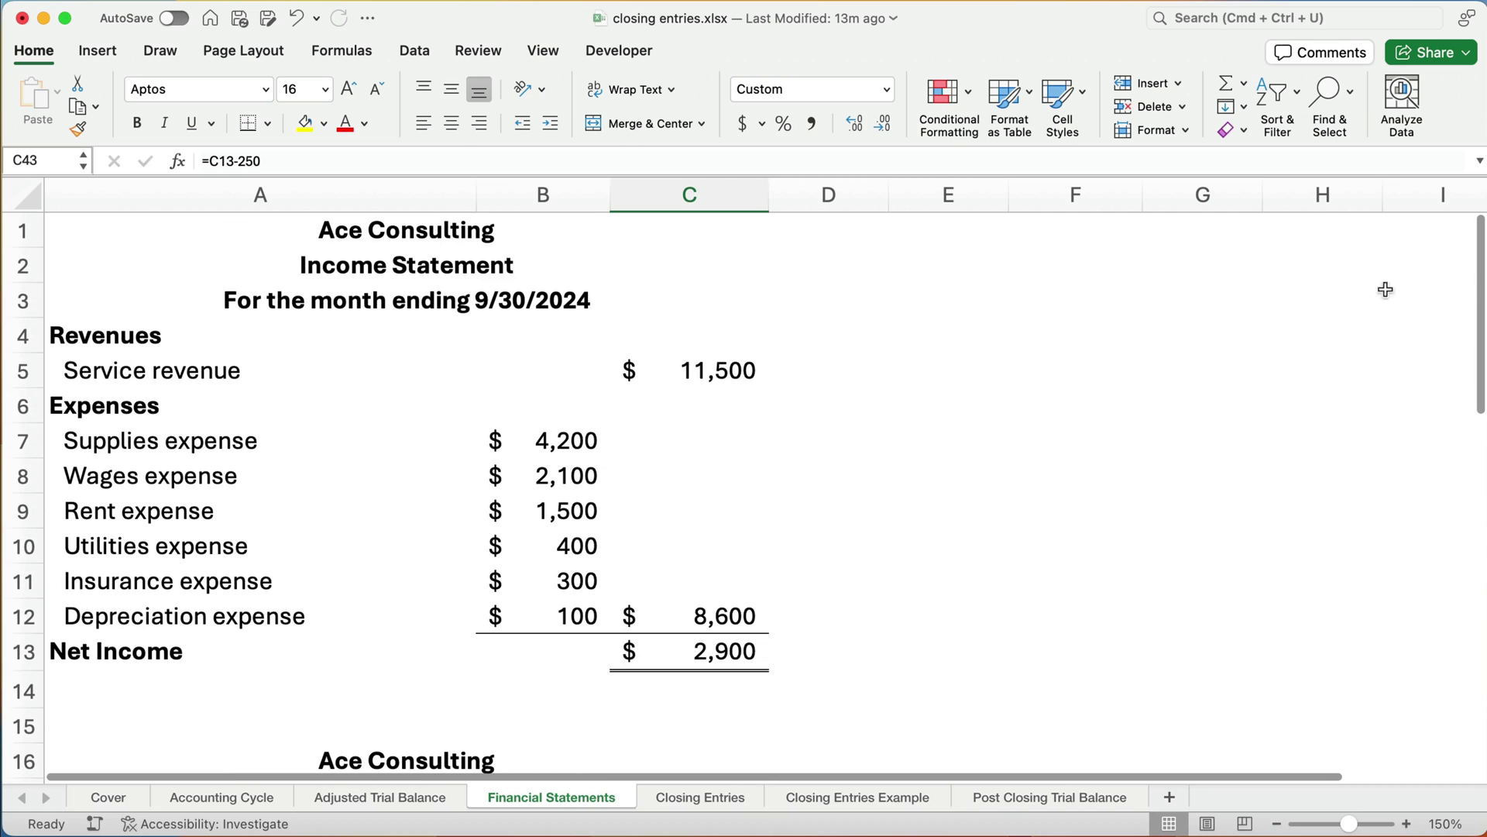
pyautogui.moveTo(64, 341); pyautogui.dragTo(740, 651)
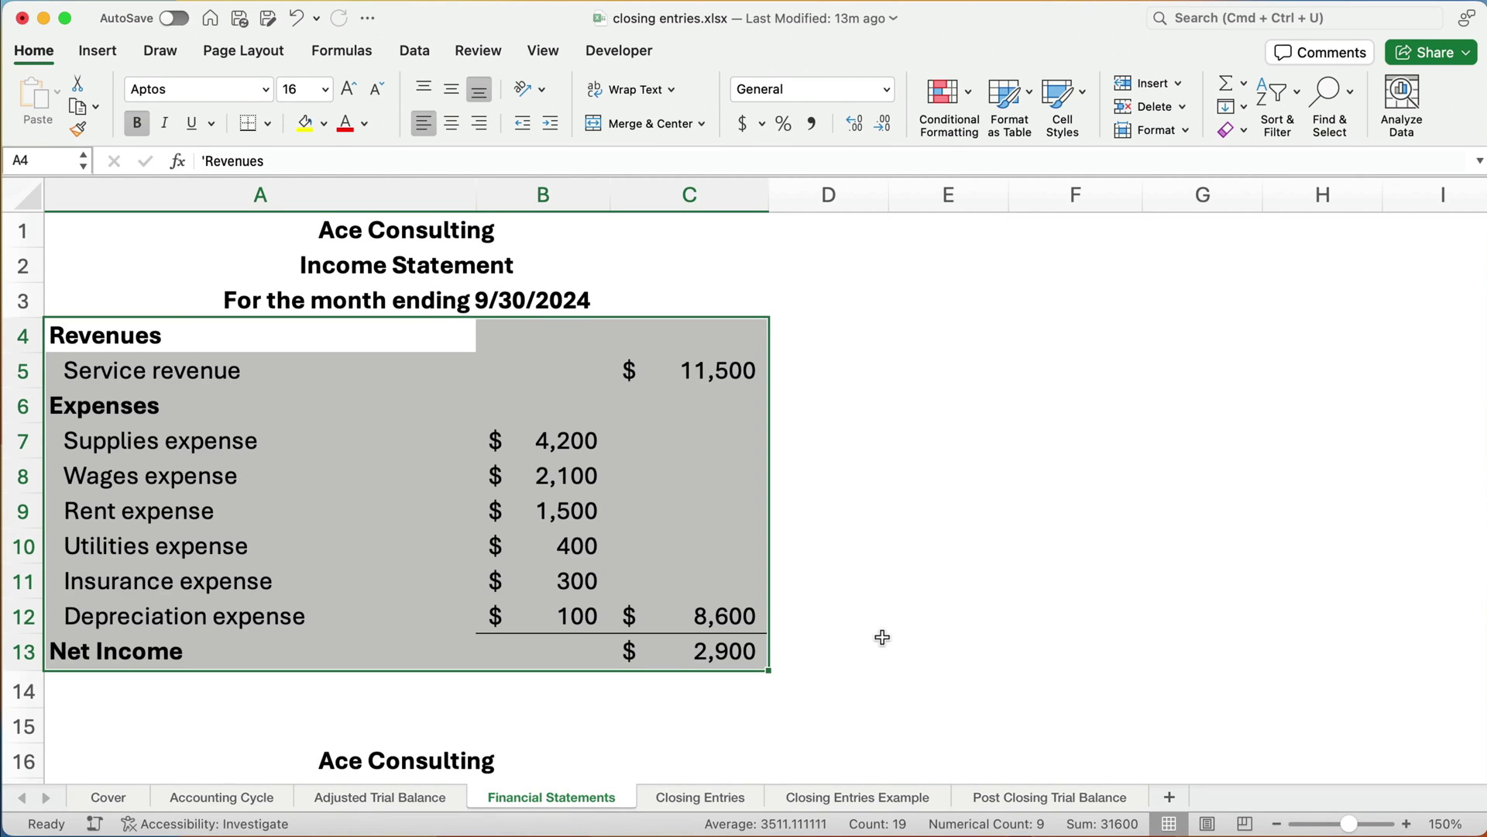
pyautogui.click(845, 798)
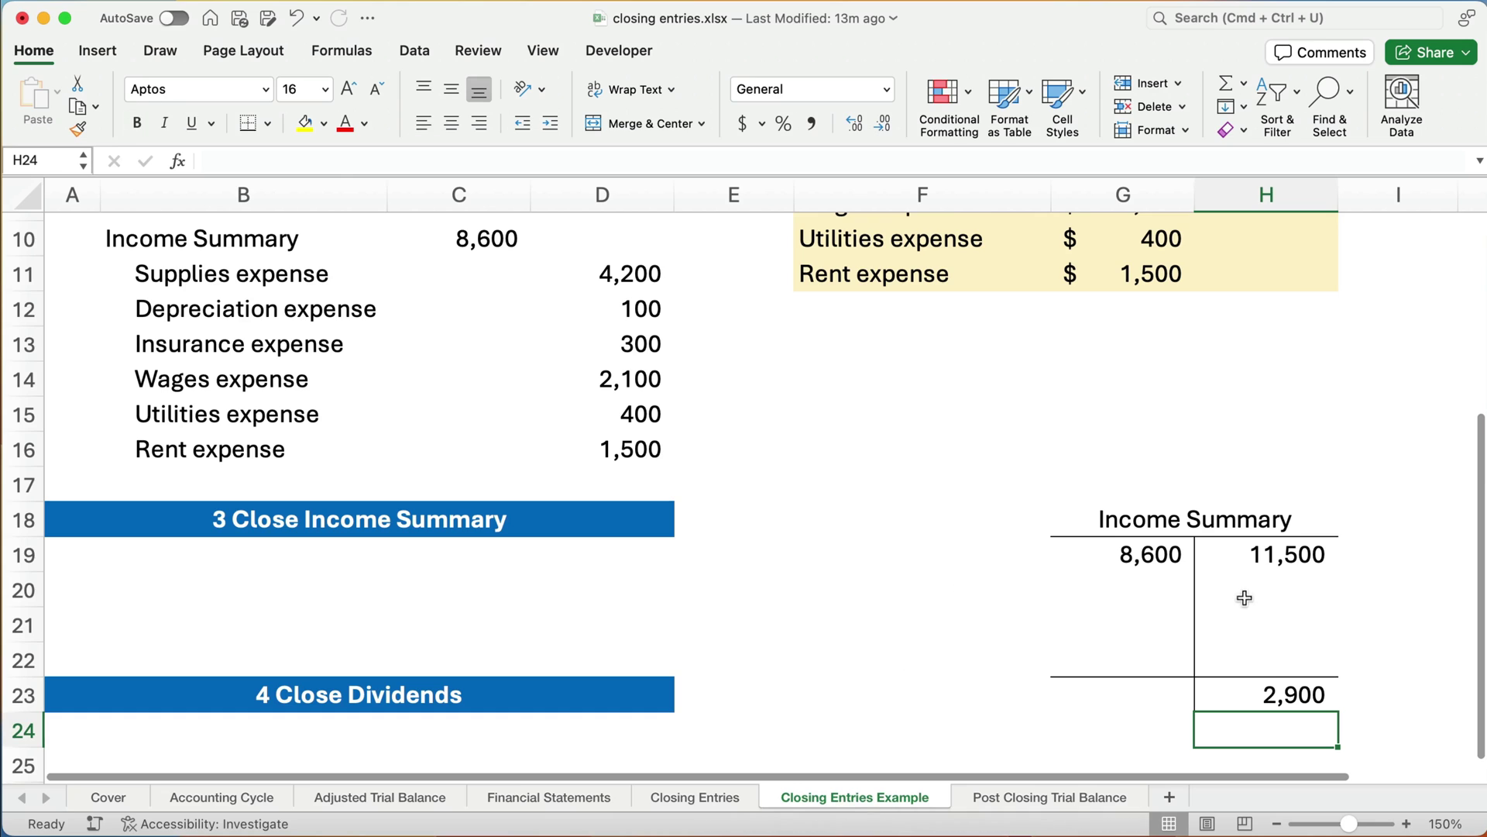
# Debit Income Summary 2,900 in row 20 of the closing entry
pyautogui.click(1282, 694)
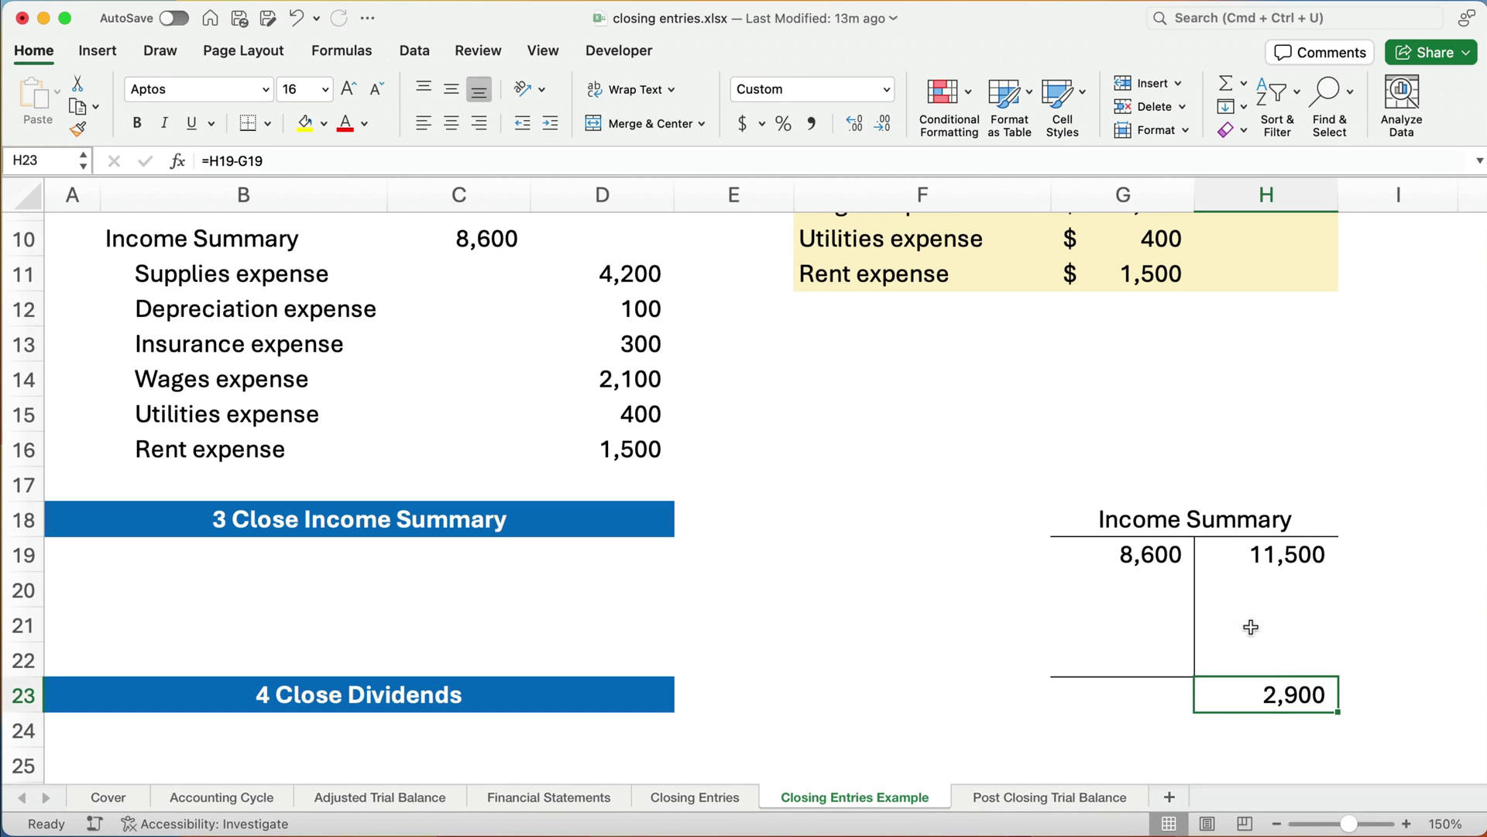
pyautogui.click(148, 581)
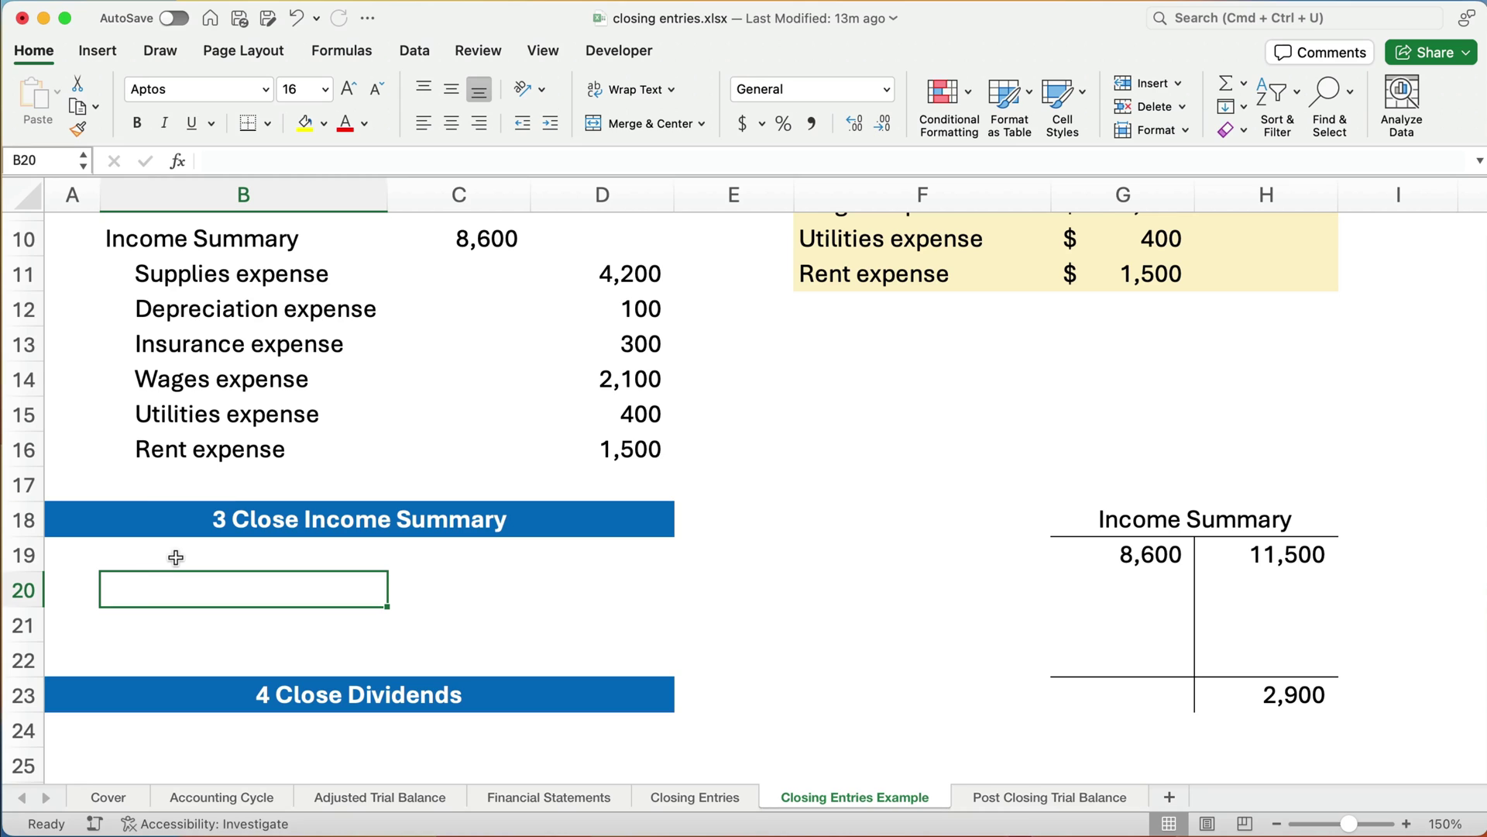
pyautogui.write('Income ')
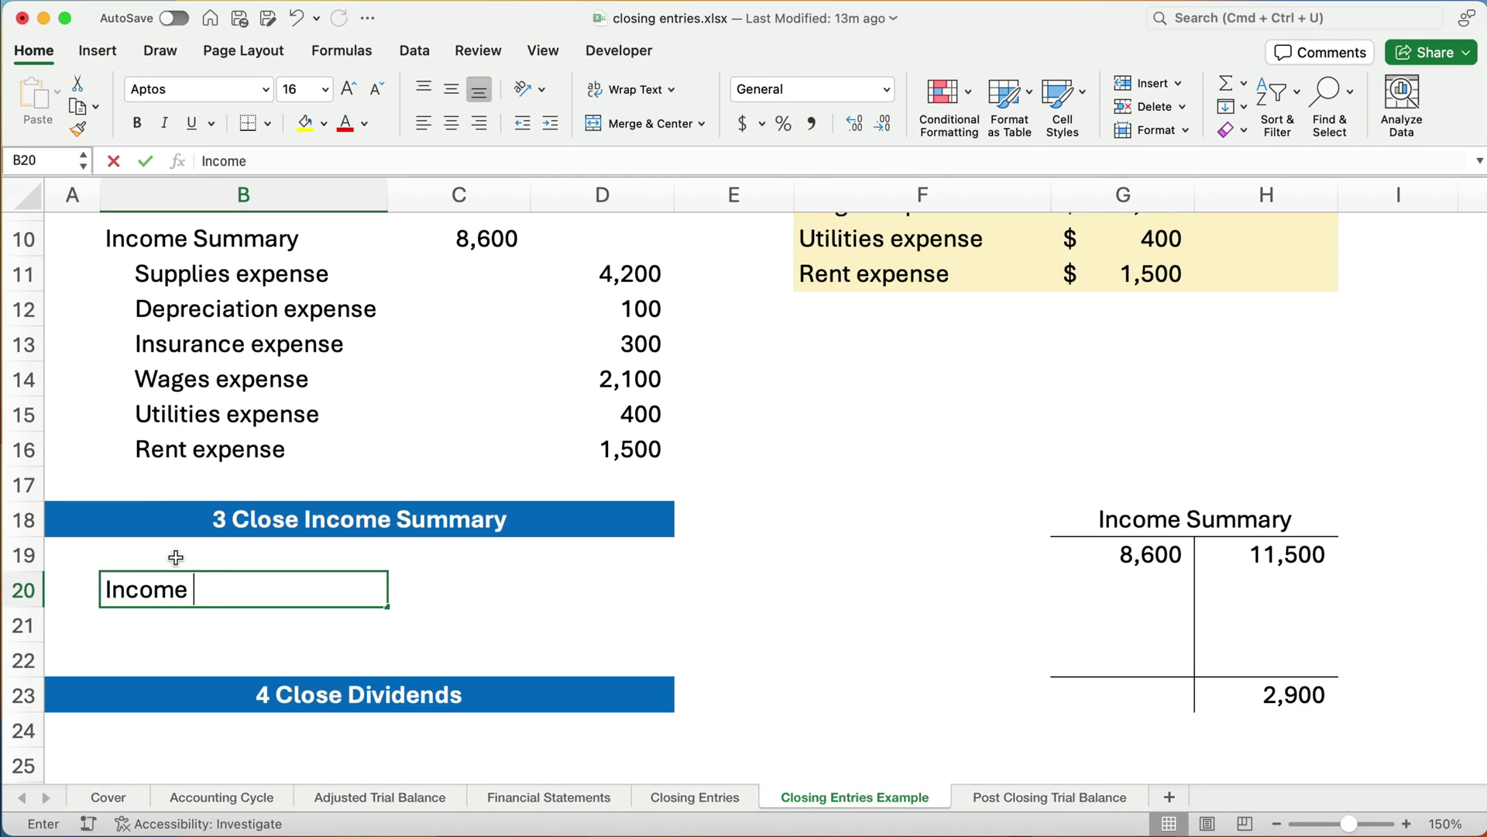
pyautogui.write('Summary')
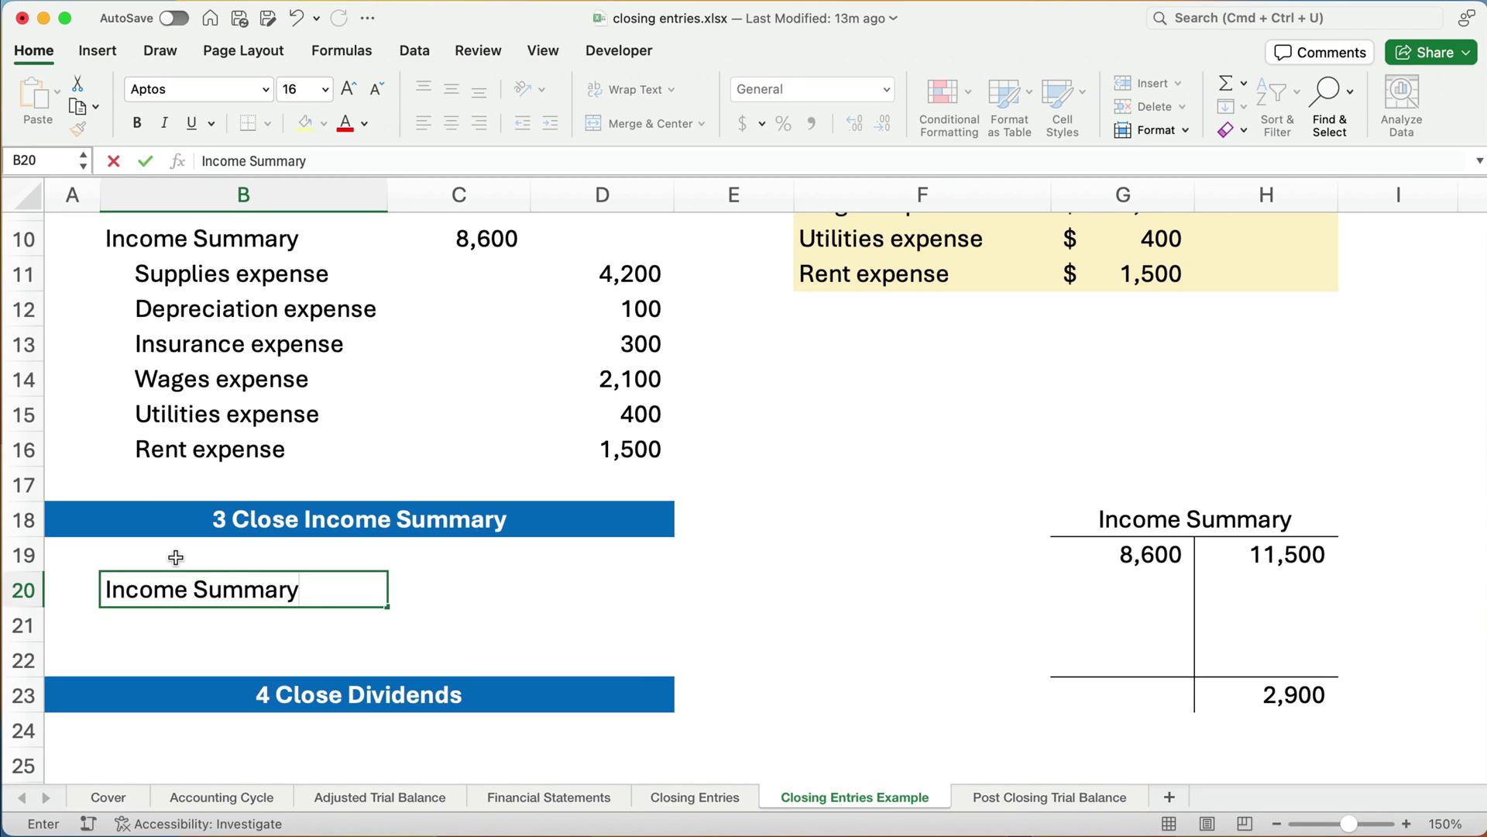
pyautogui.press('Tab')
pyautogui.write('2900')
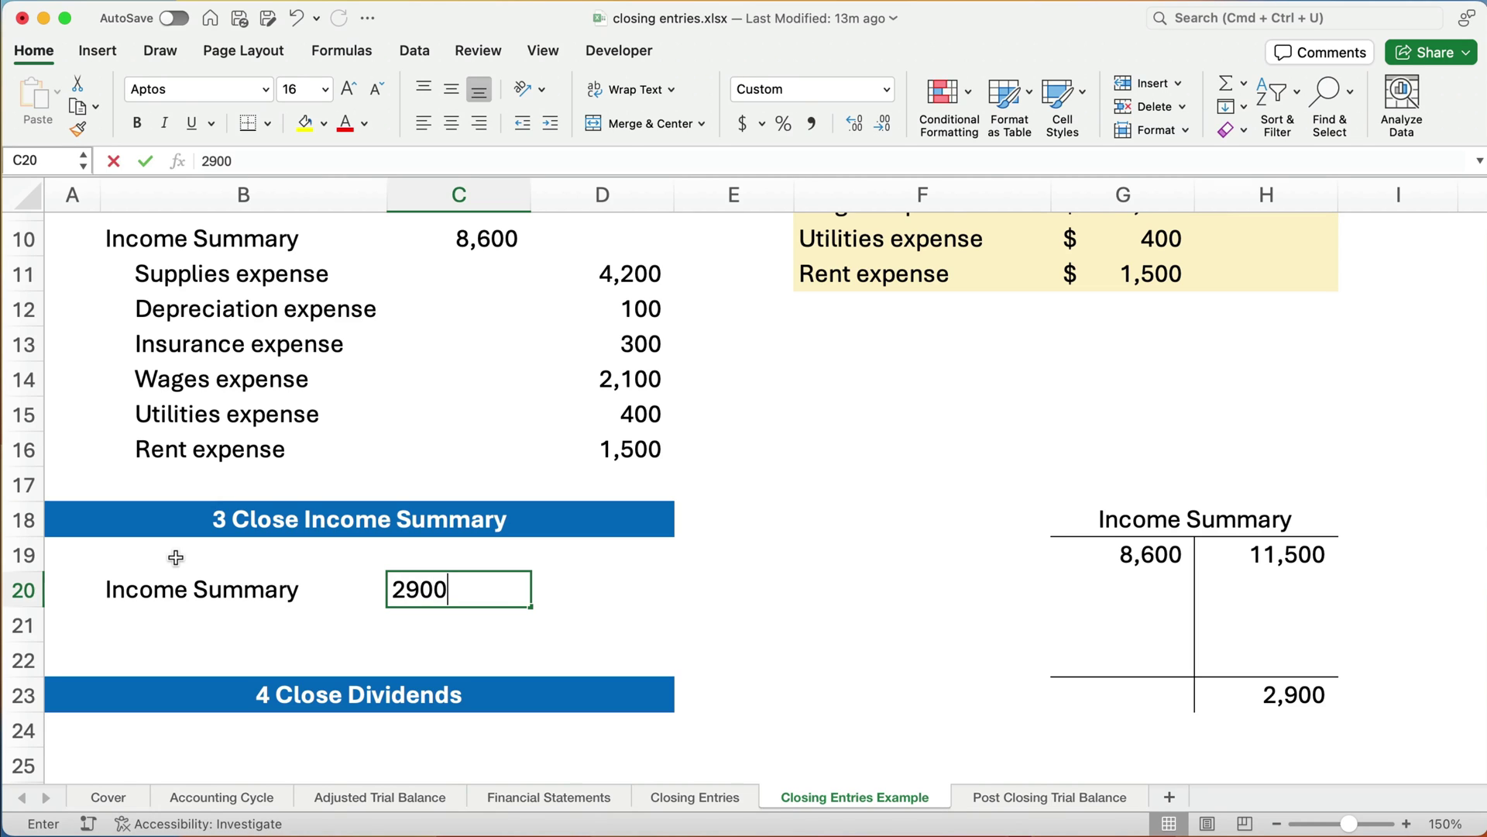
pyautogui.press('Return')
# Credit an indented Retained earnings 2,900 on the next row
pyautogui.press('Tab')
pyautogui.write('2')
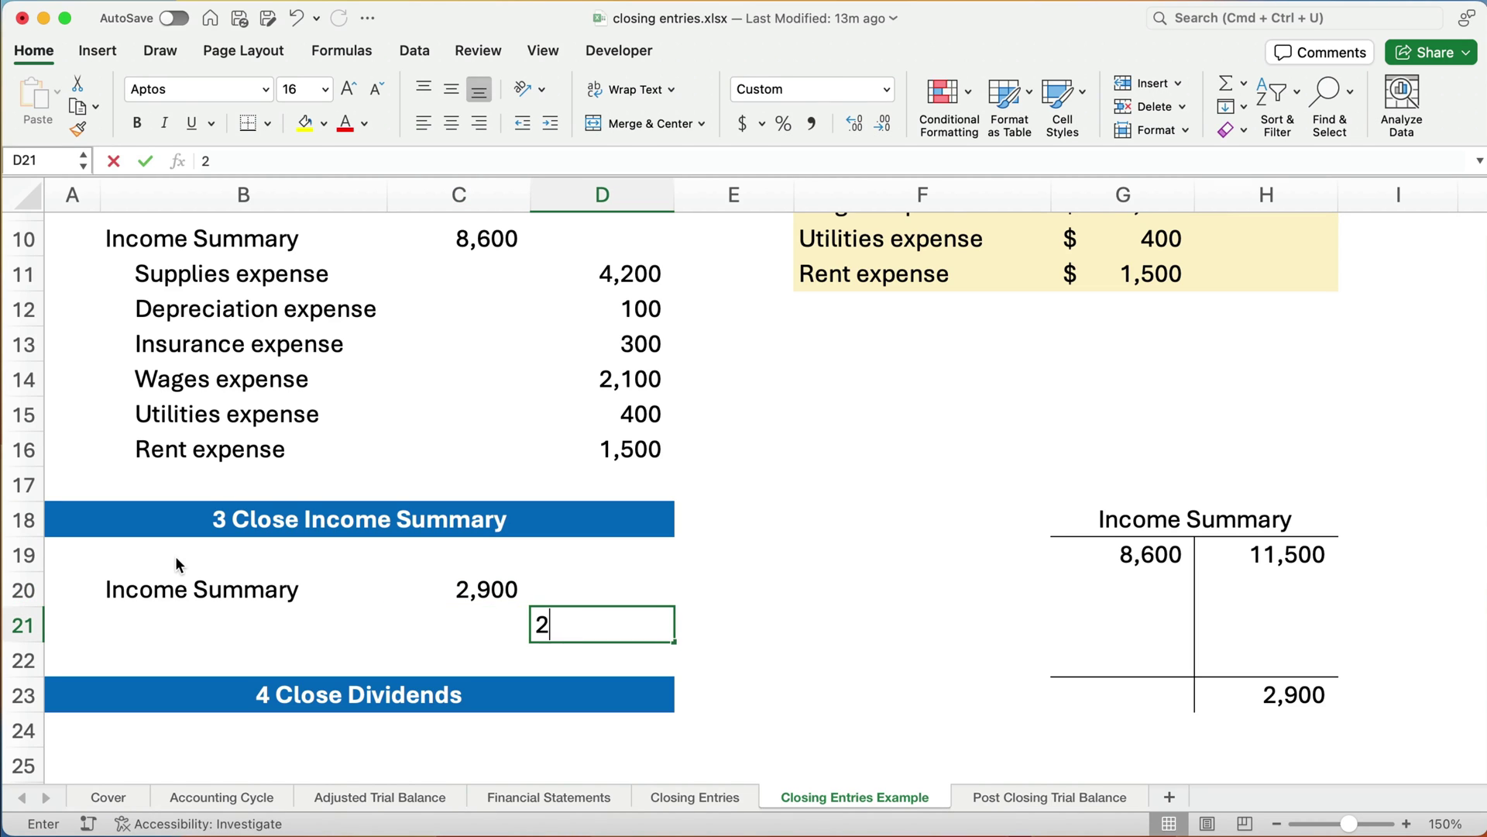
pyautogui.write(',900')
pyautogui.press('Return')
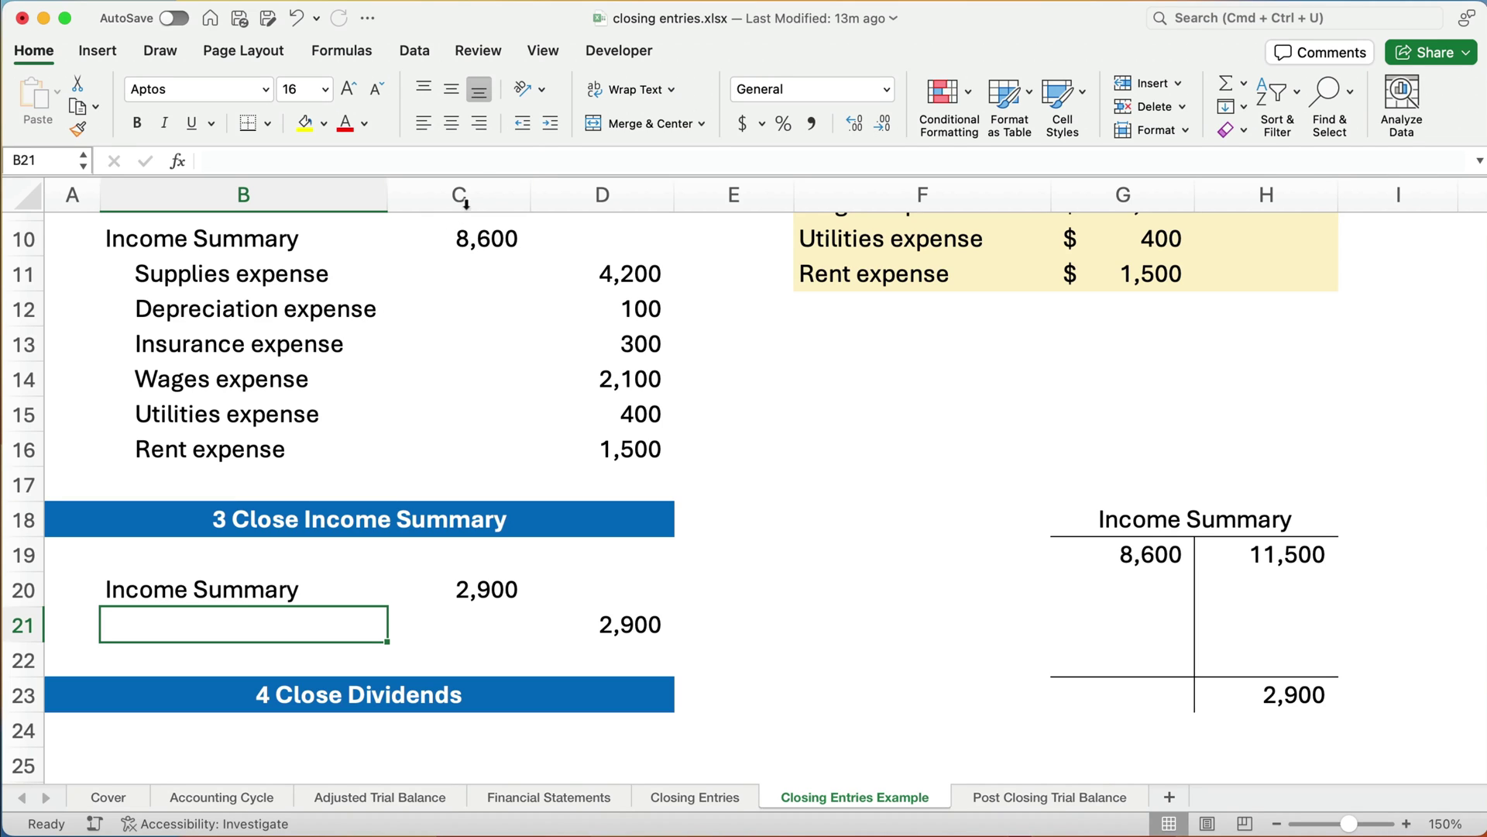
pyautogui.click(550, 123)
pyautogui.write('Re')
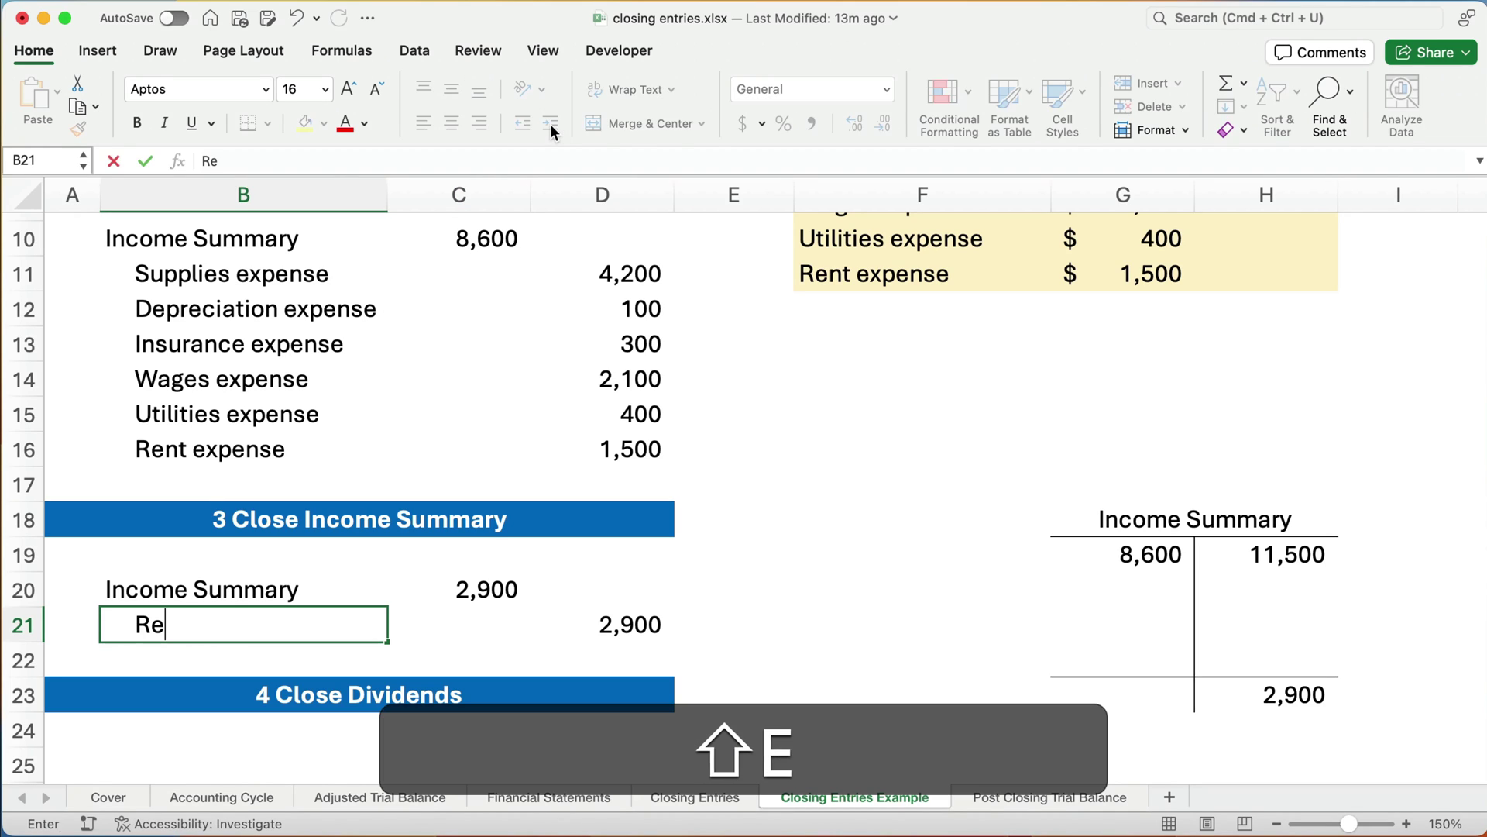
pyautogui.write('tained ')
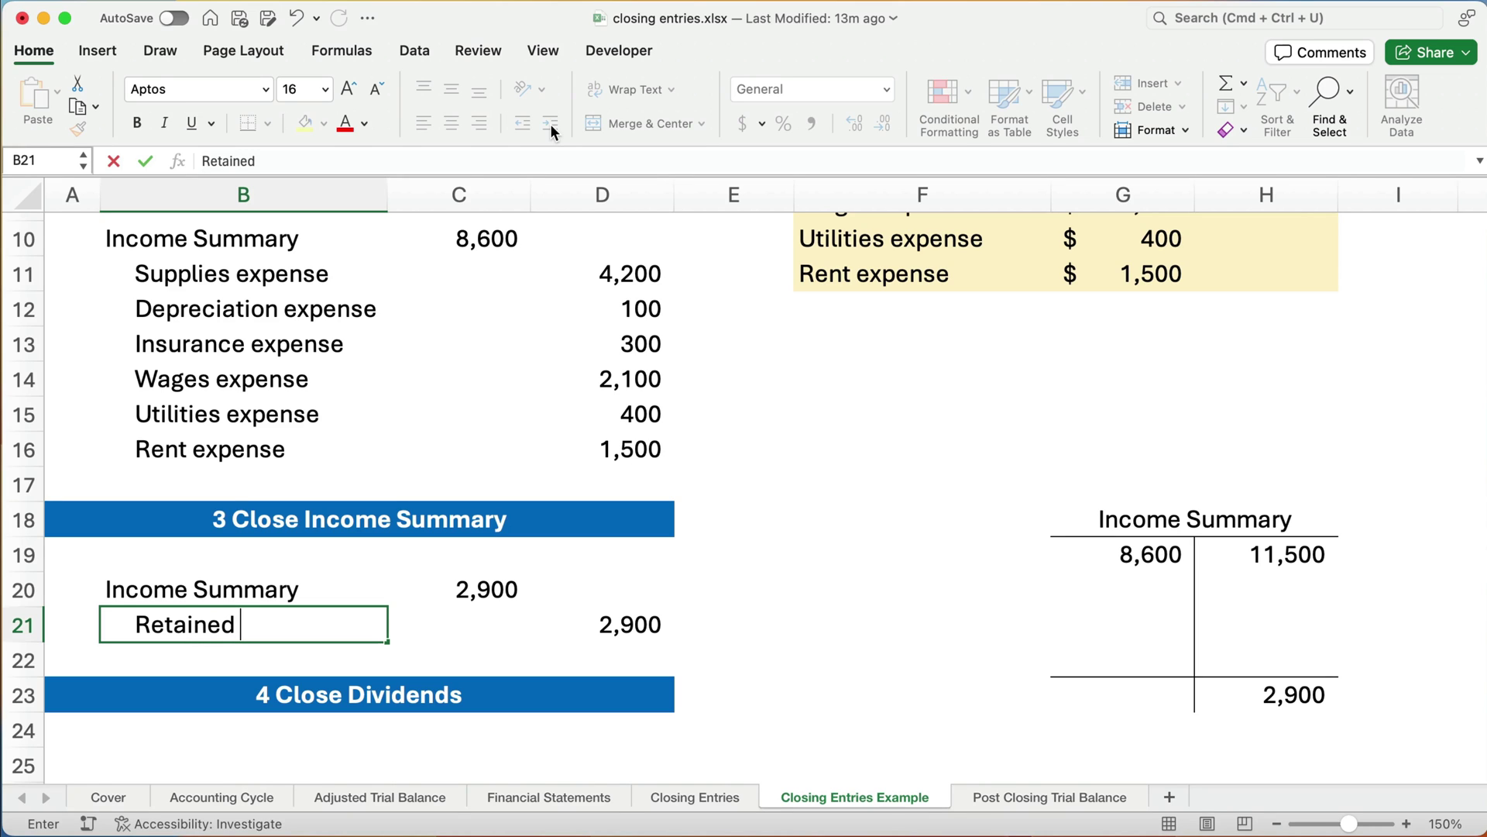
pyautogui.write('earnings')
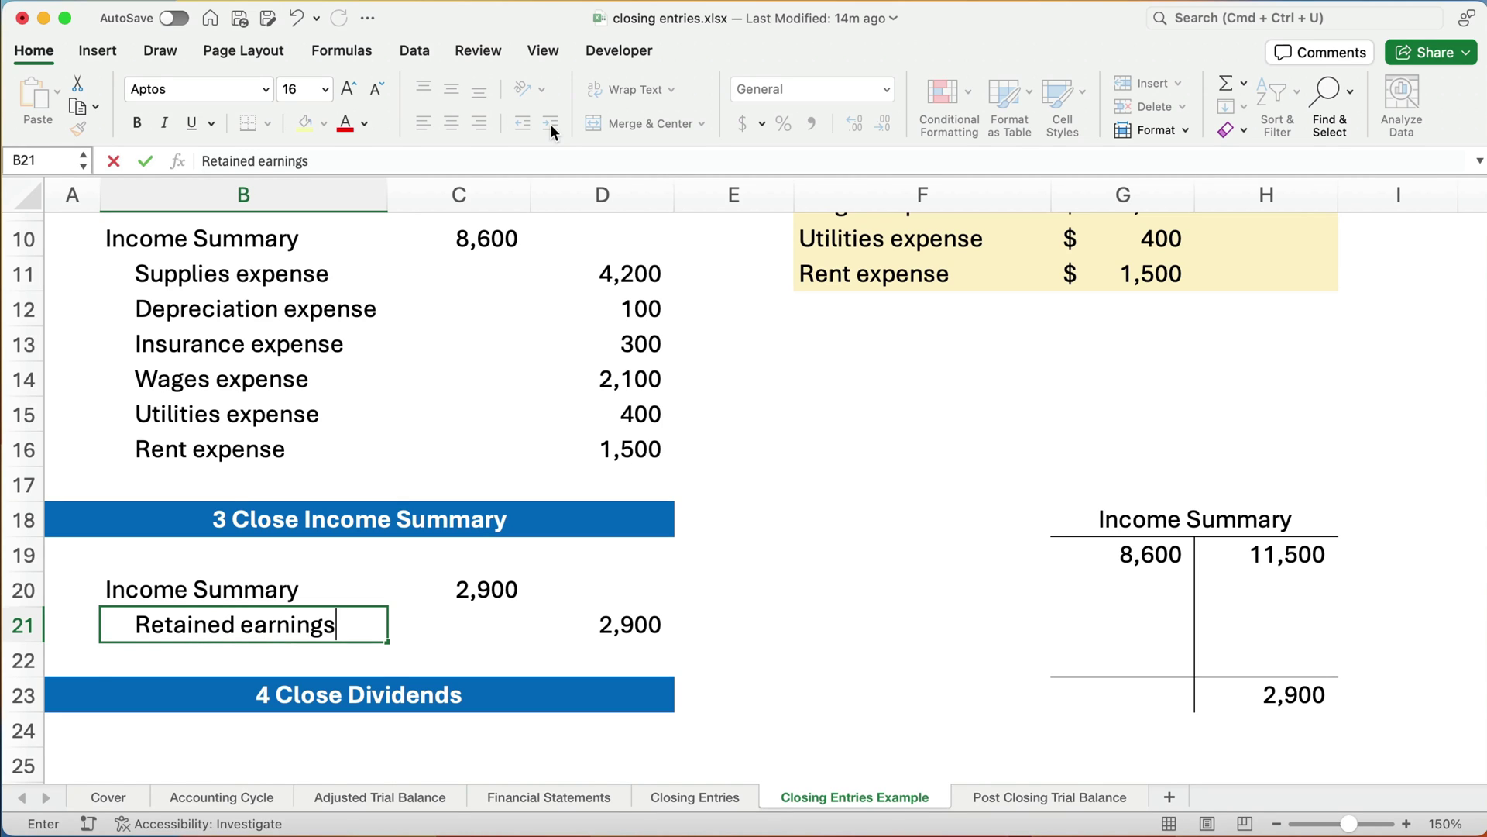
pyautogui.press('Return')
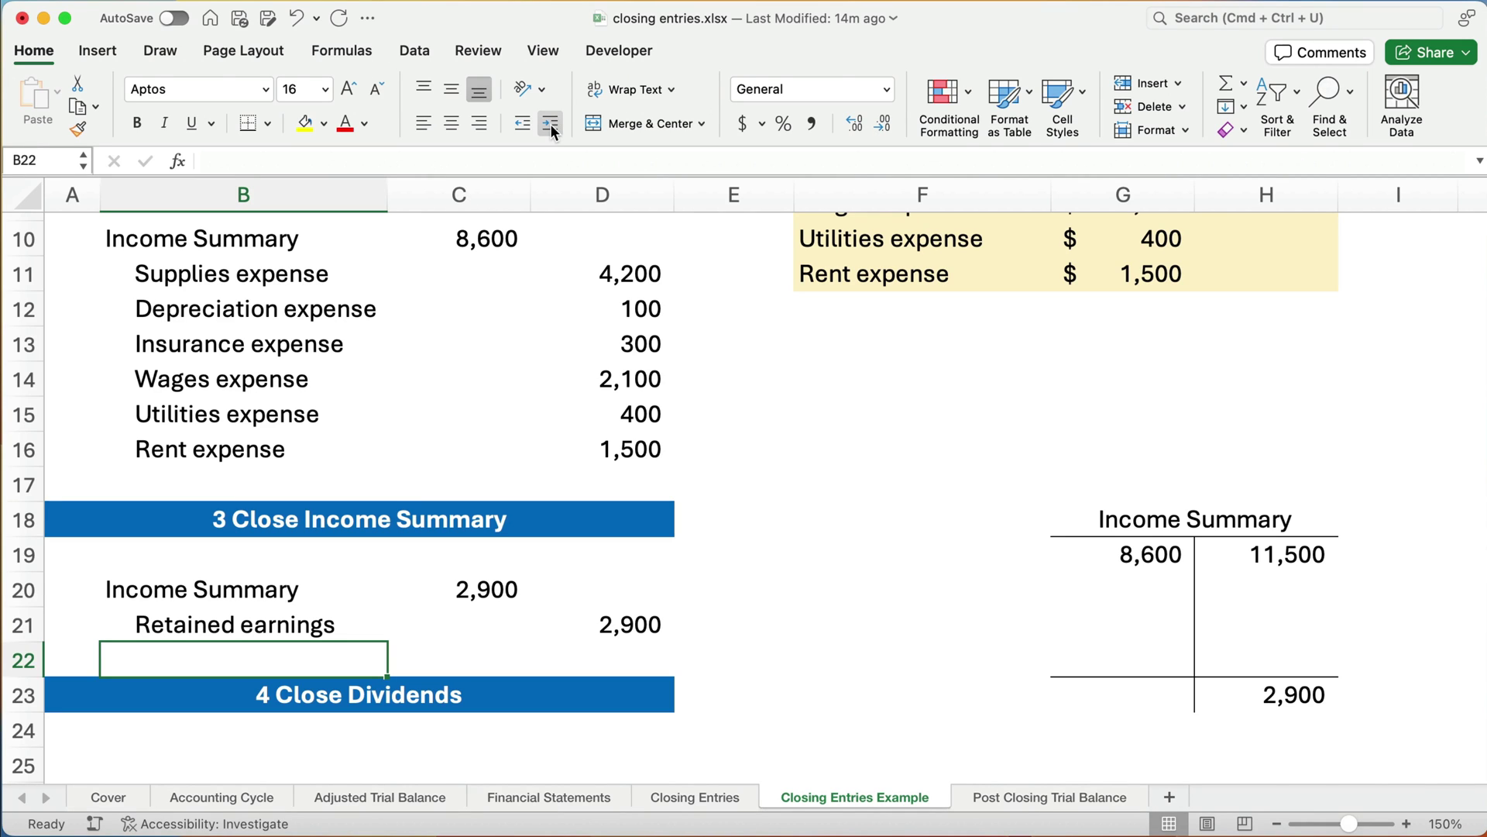
pyautogui.scroll(-3, 259, 426)
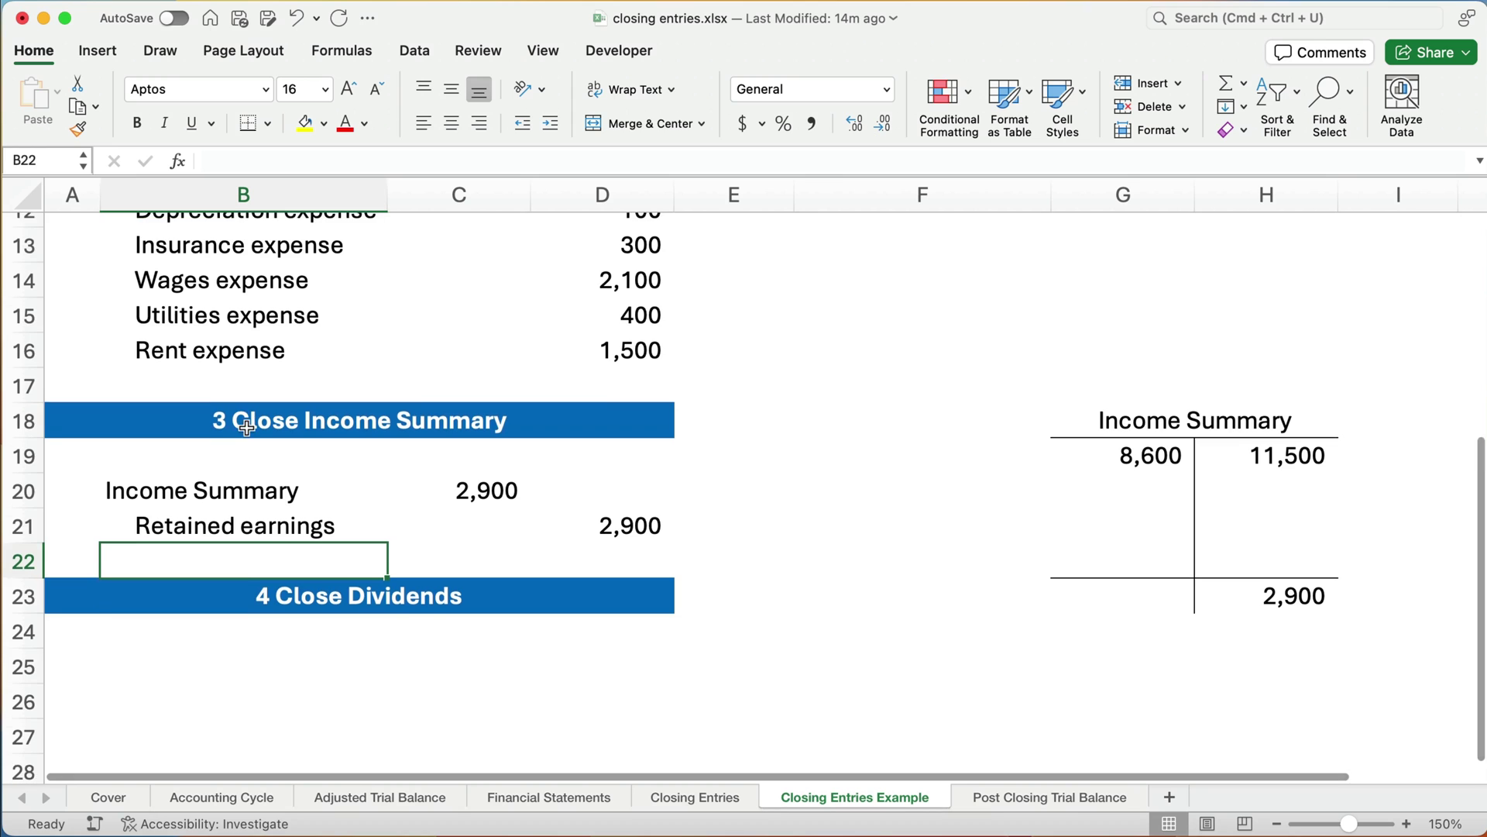
pyautogui.scroll(8, 418, 411)
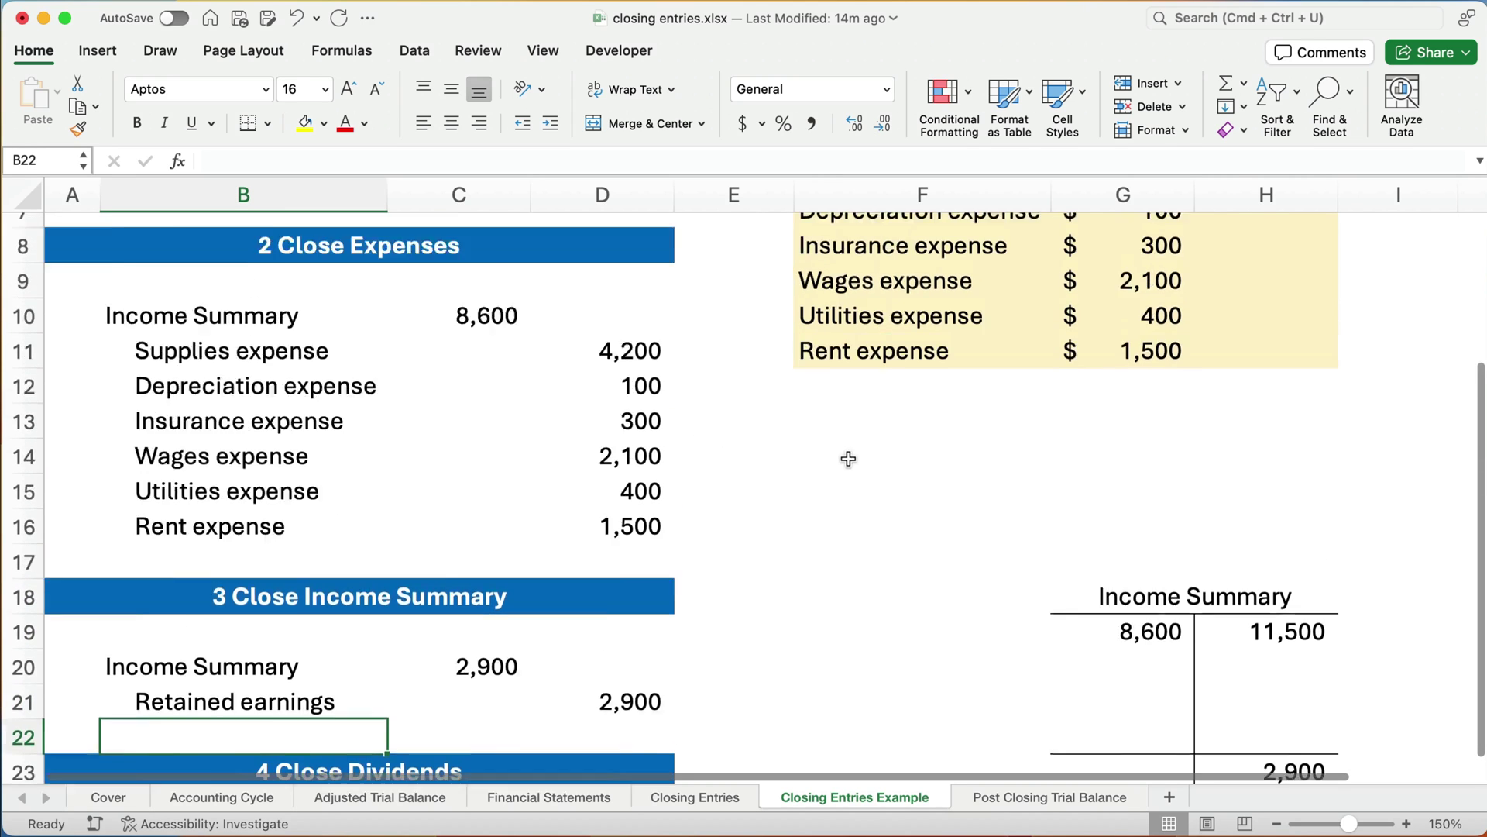
pyautogui.scroll(3, 907, 307)
pyautogui.moveTo(871, 295); pyautogui.dragTo(1111, 297)
pyautogui.scroll(-10, 615, 425)
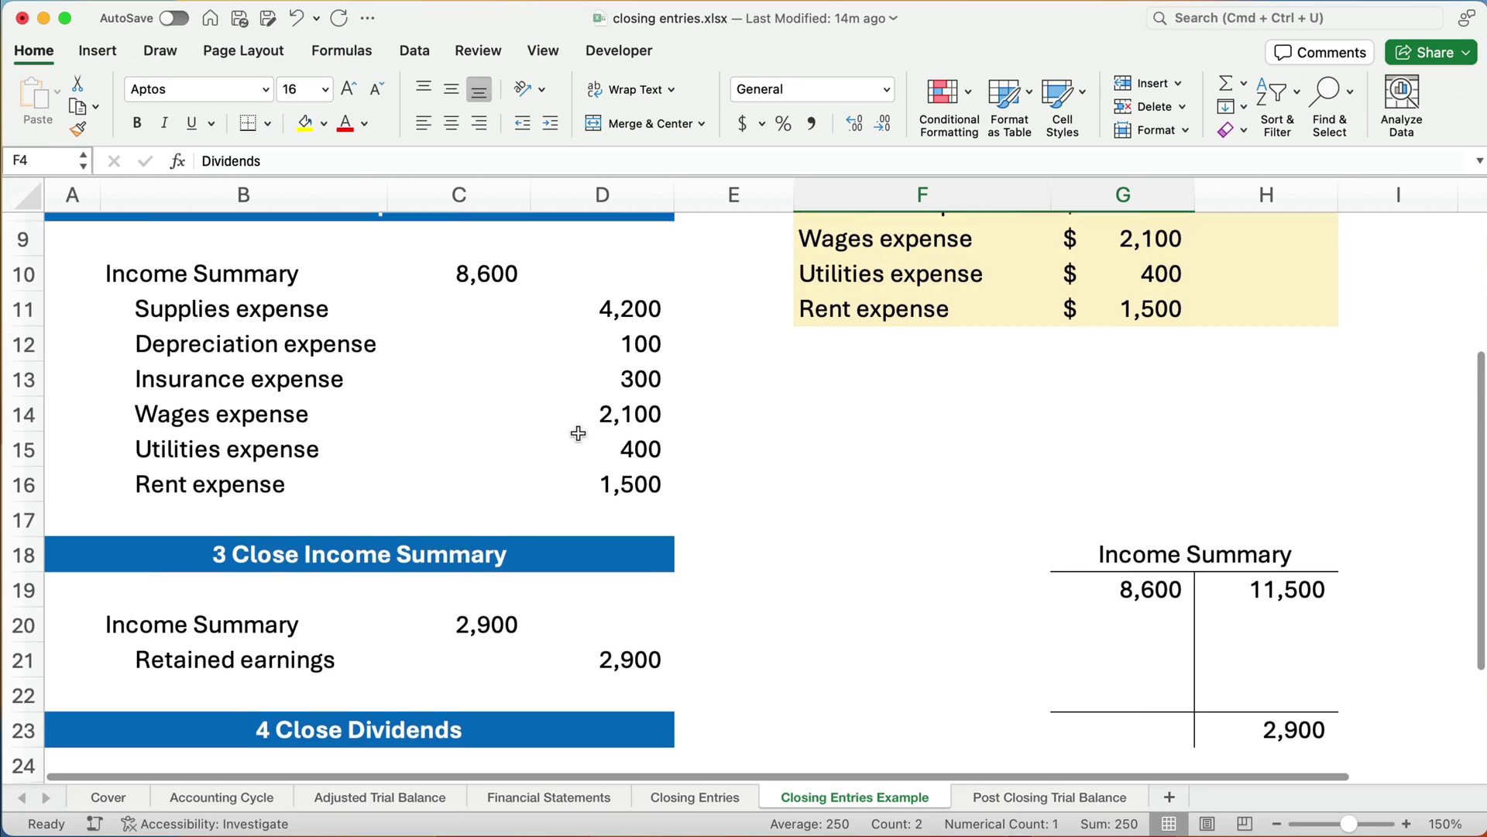
# Enter Retained earnings in B25 and an indented Dividends in B26
pyautogui.click(139, 581)
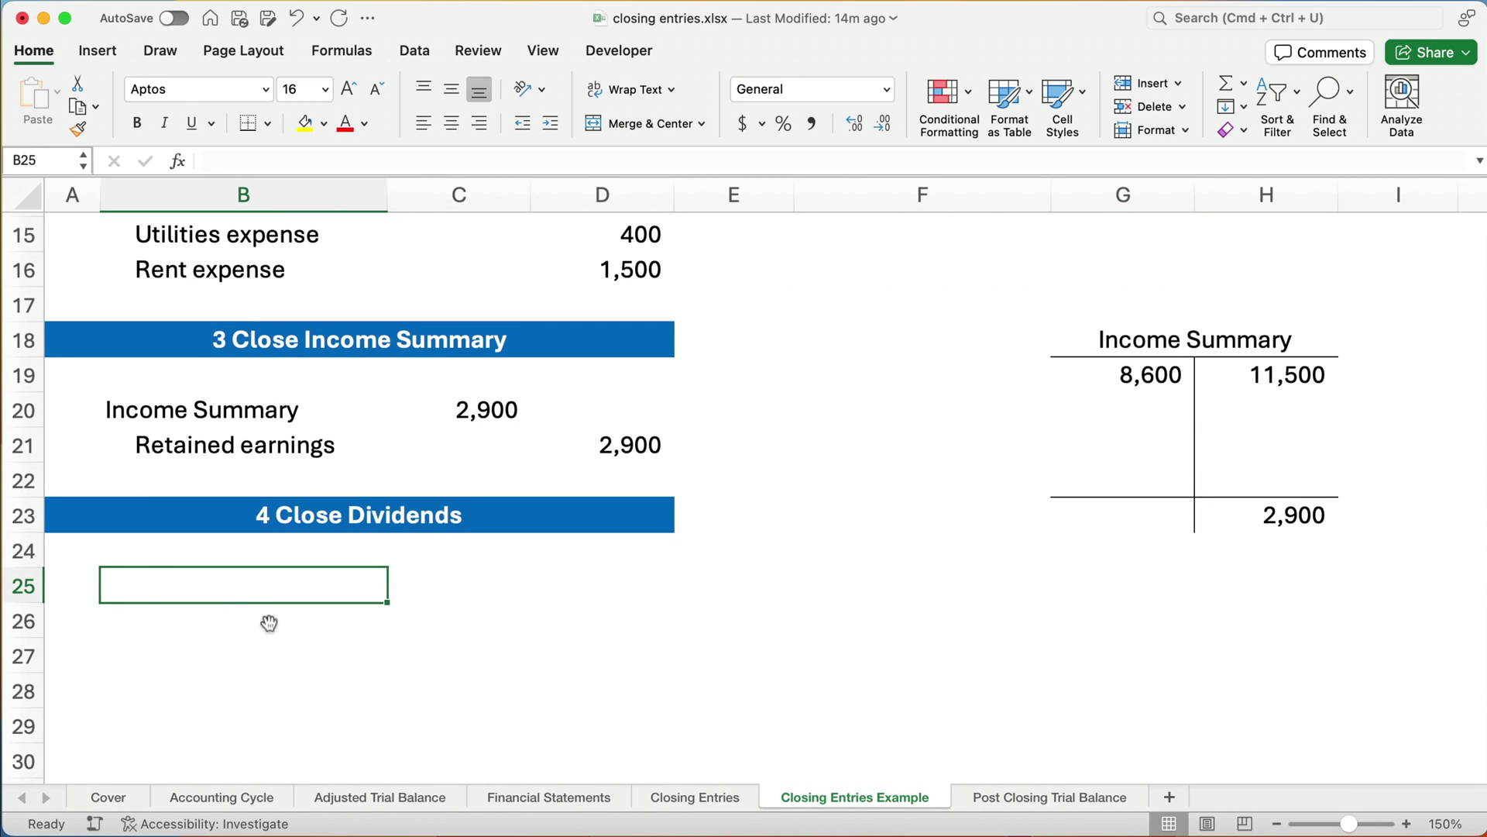
pyautogui.write('r')
pyautogui.press('BackSpace')
pyautogui.write('Ret')
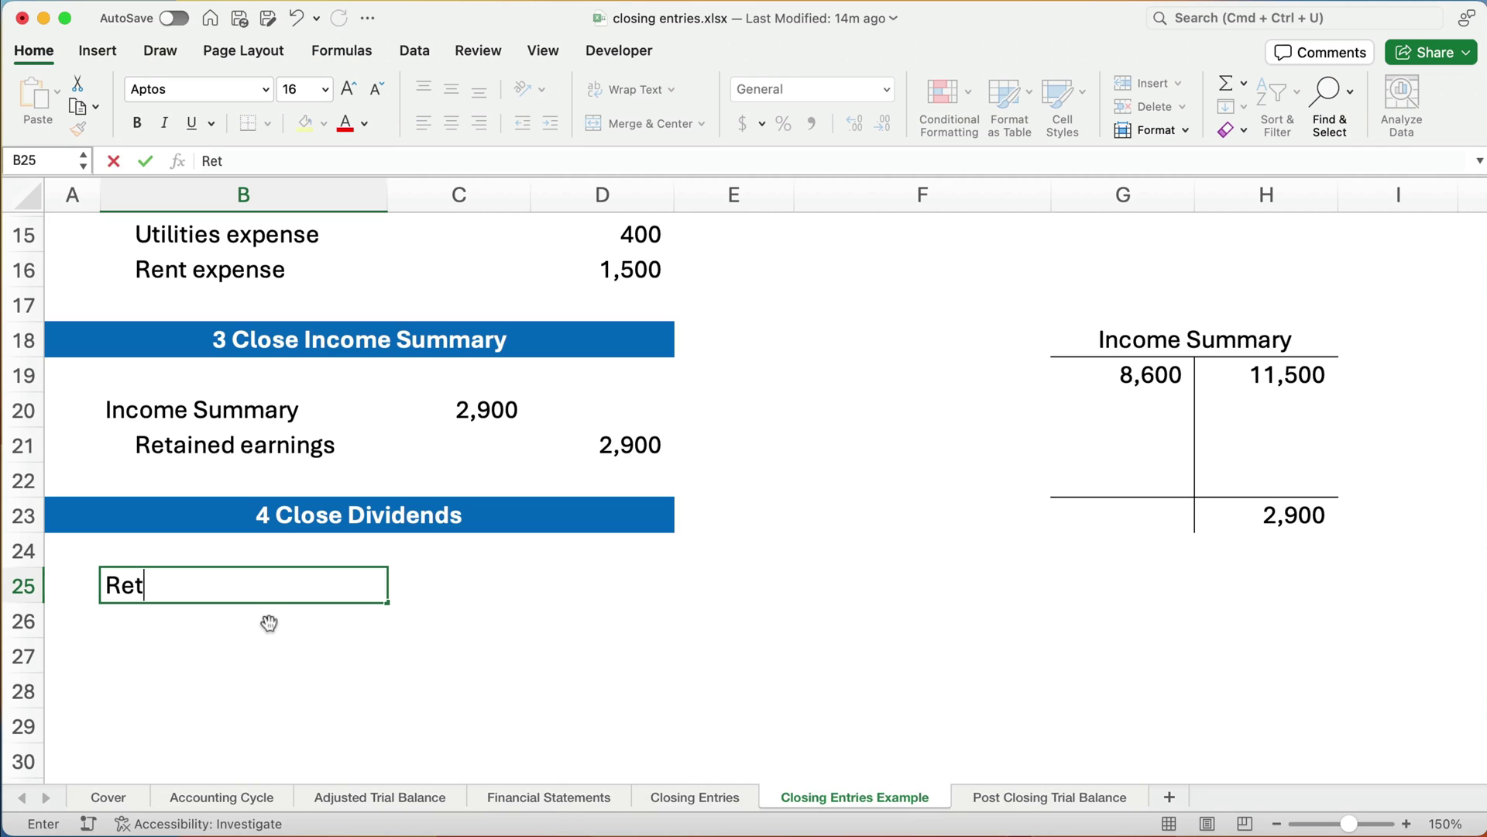
pyautogui.write('ained ear')
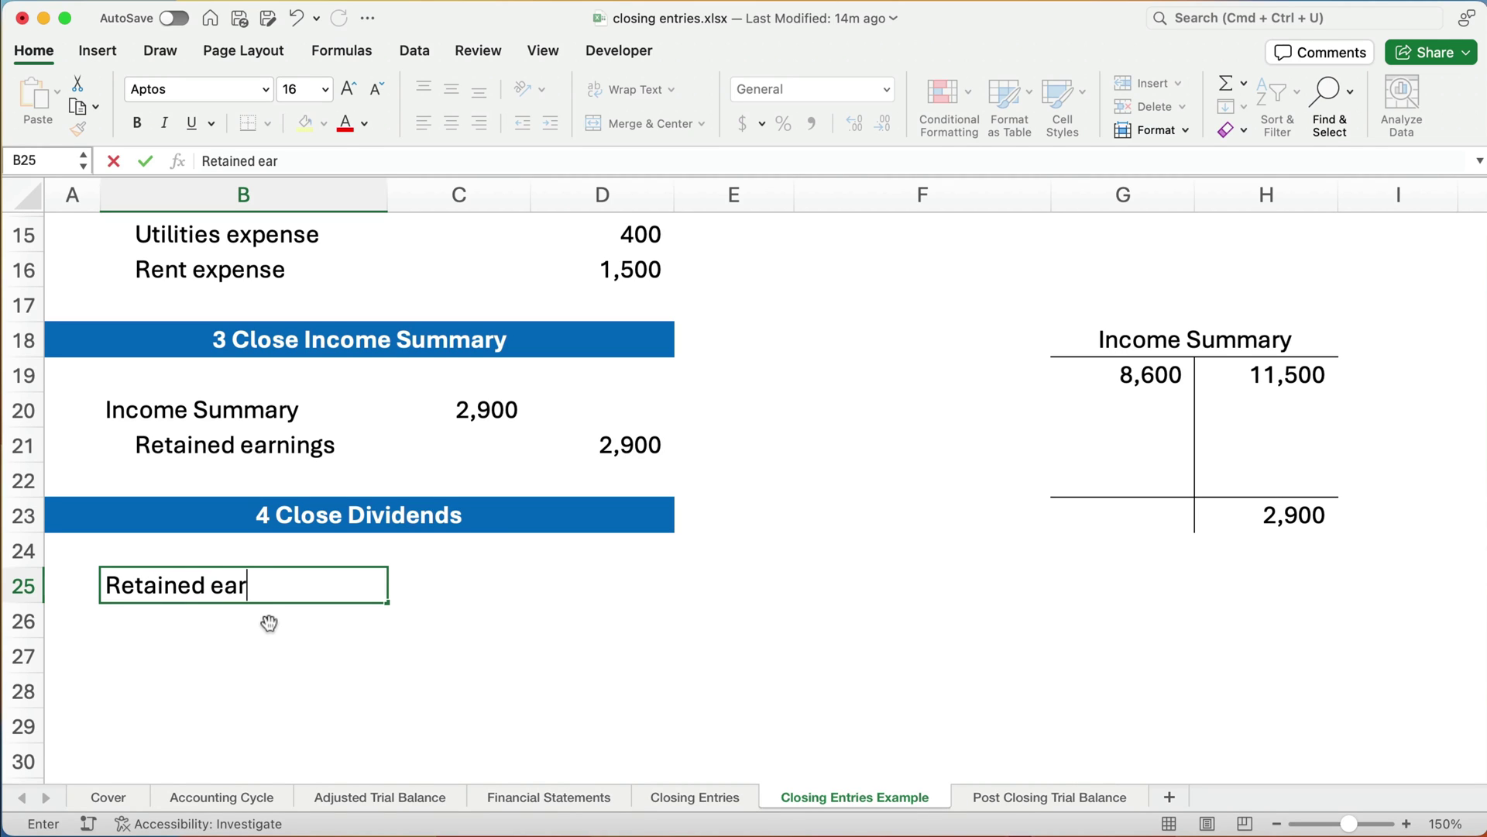
pyautogui.write('nings')
pyautogui.press('Return')
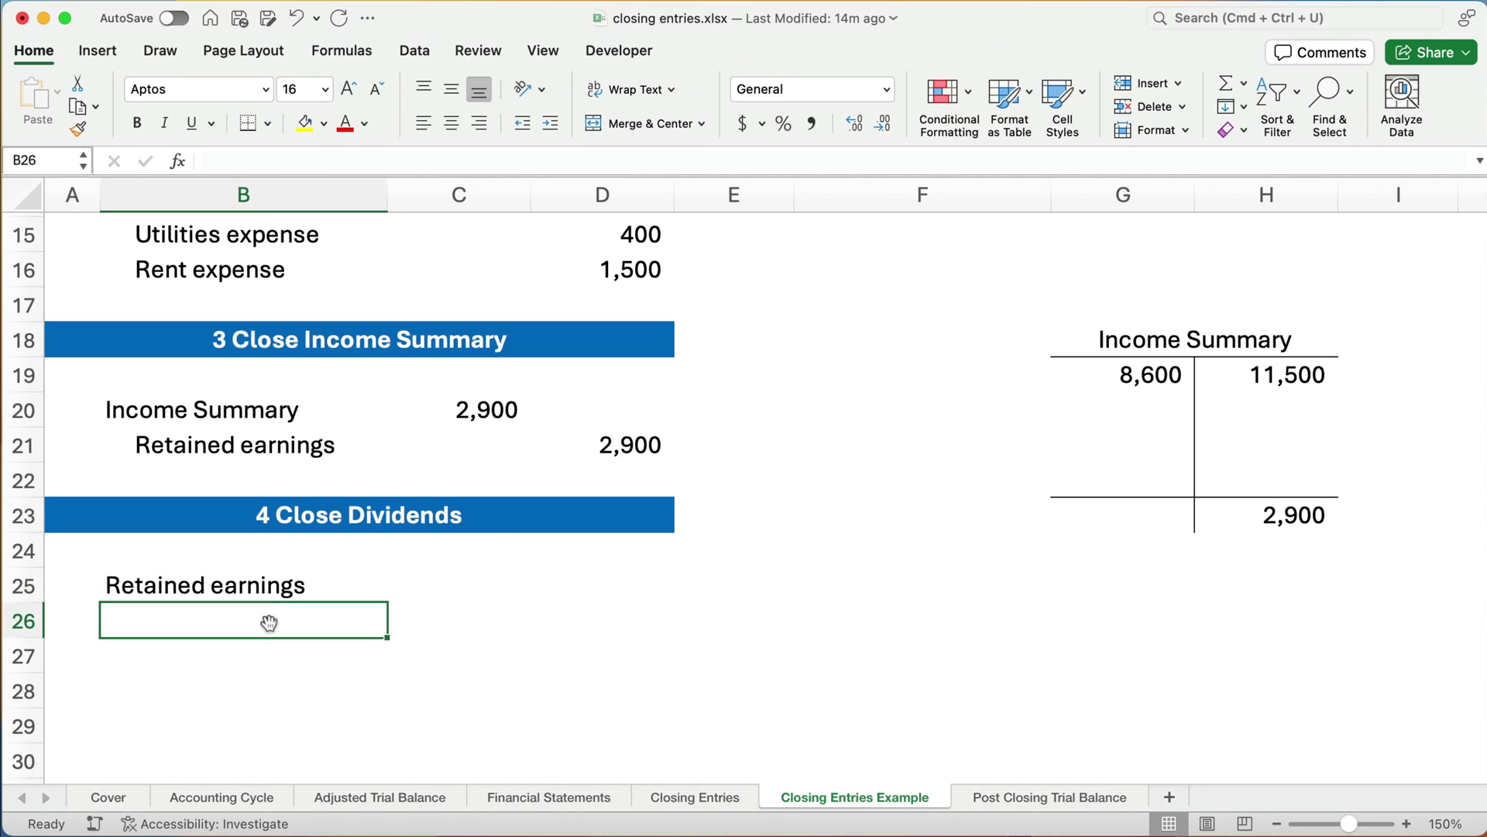
pyautogui.click(550, 124)
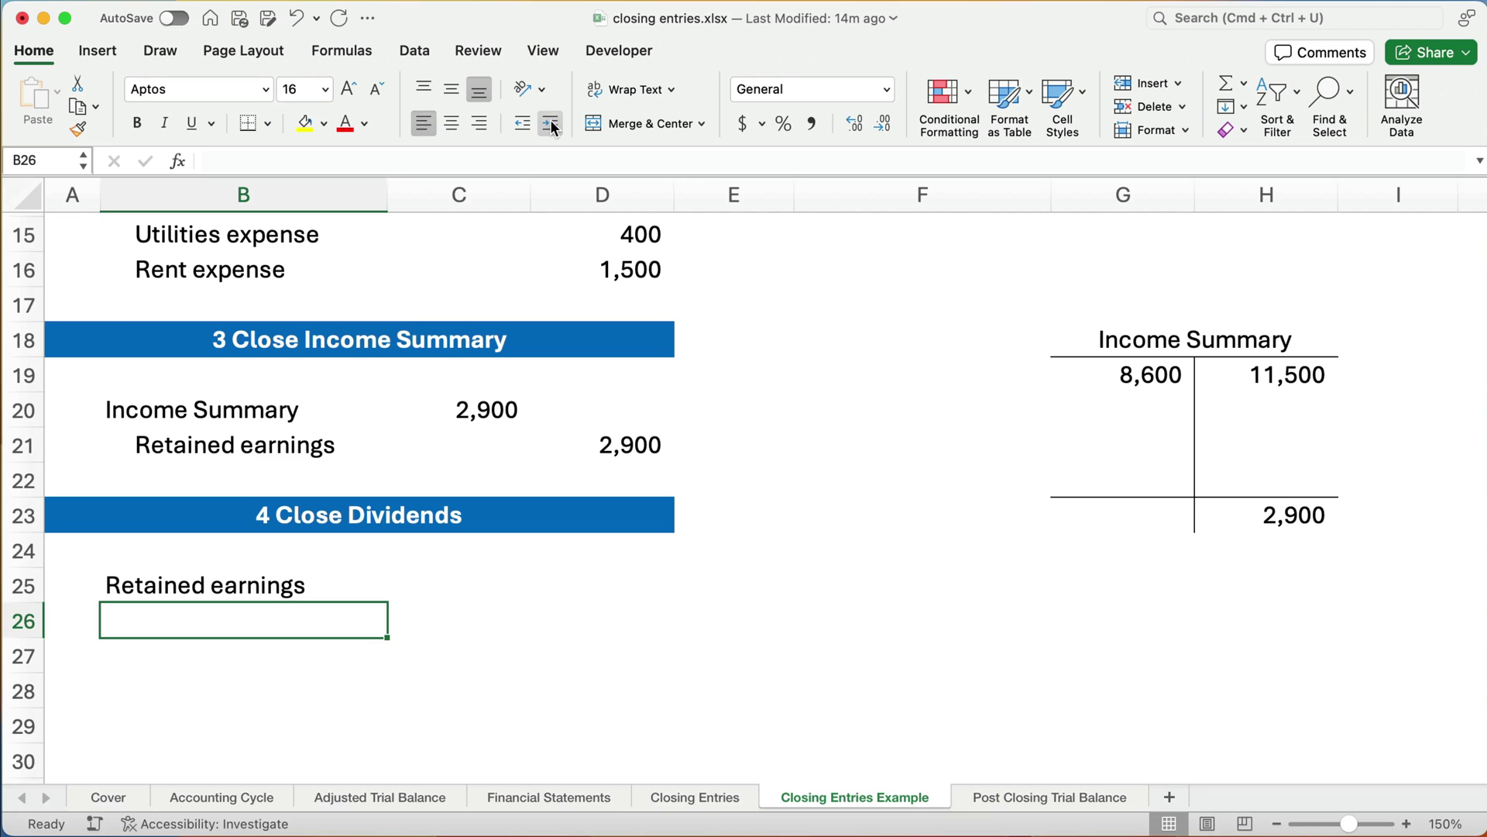
pyautogui.write('Dividends')
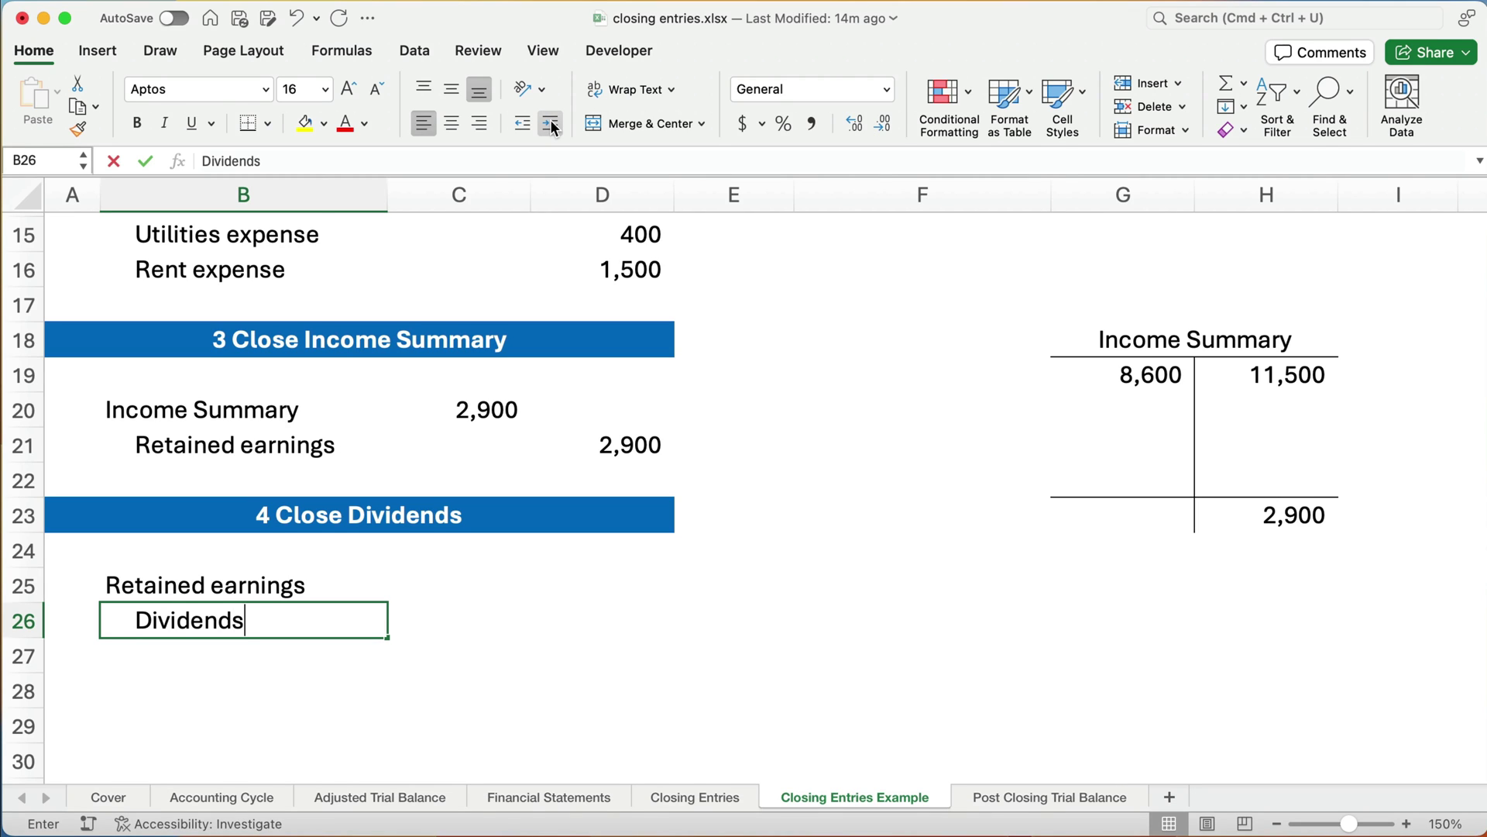
pyautogui.press('Tab')
# Enter the 250 debit in C25 and the 250 credit in D26
pyautogui.press('Up')
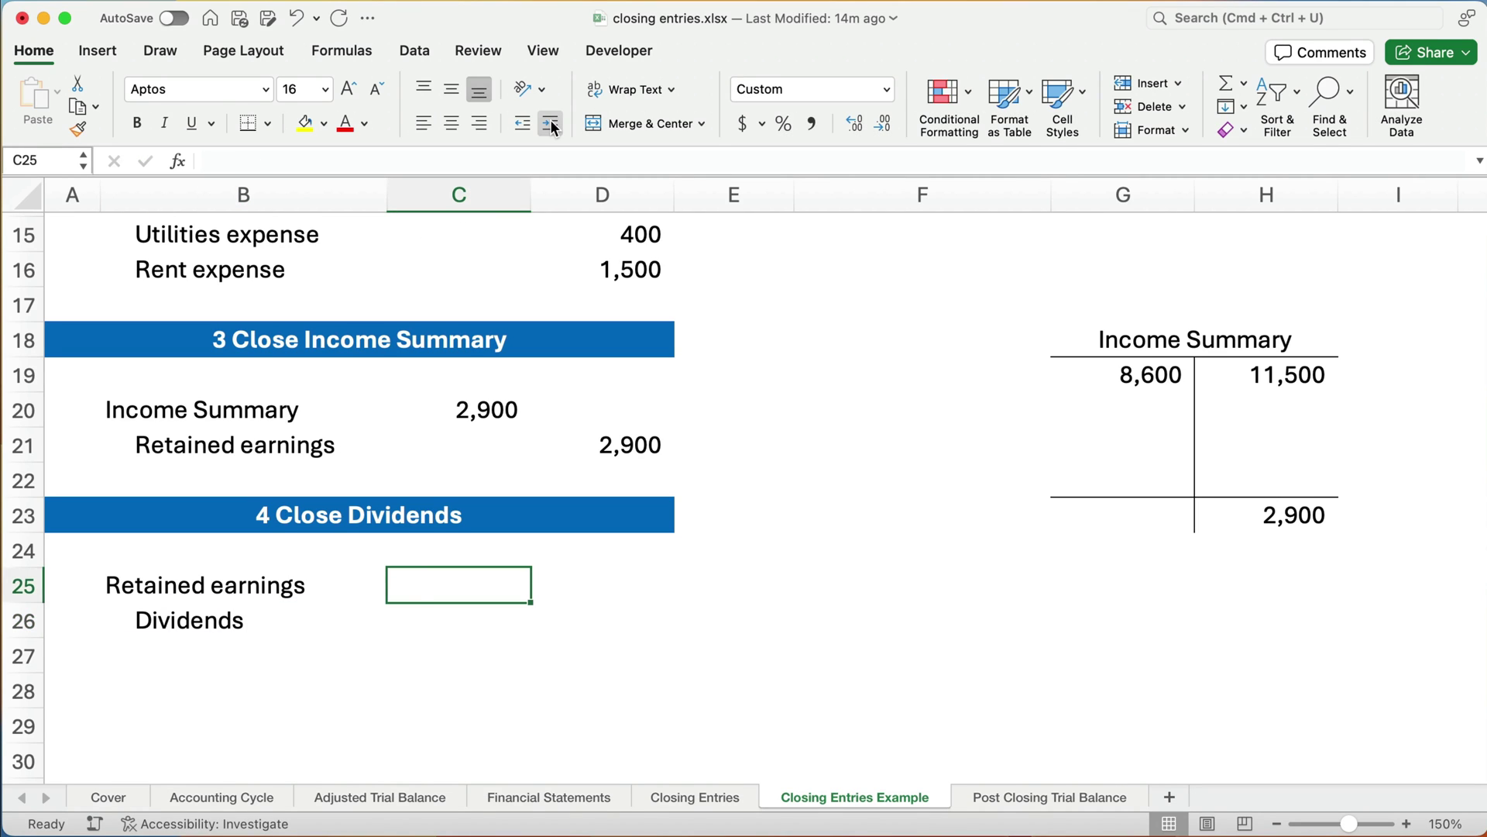
pyautogui.write('250')
pyautogui.press('Return')
pyautogui.press('Right')
pyautogui.write('250')
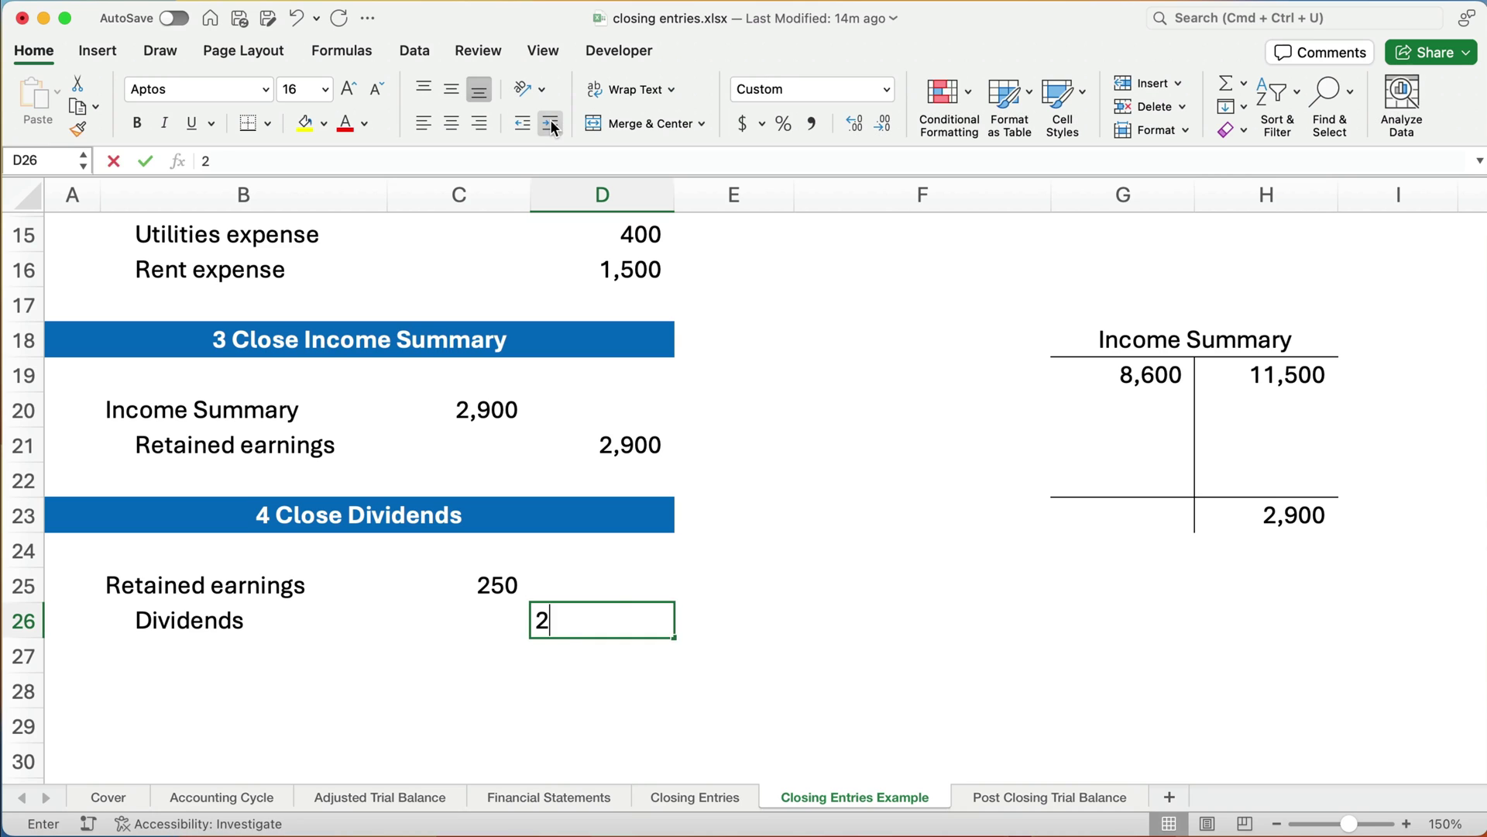
pyautogui.press('Return')
pyautogui.scroll(5, 1075, 305)
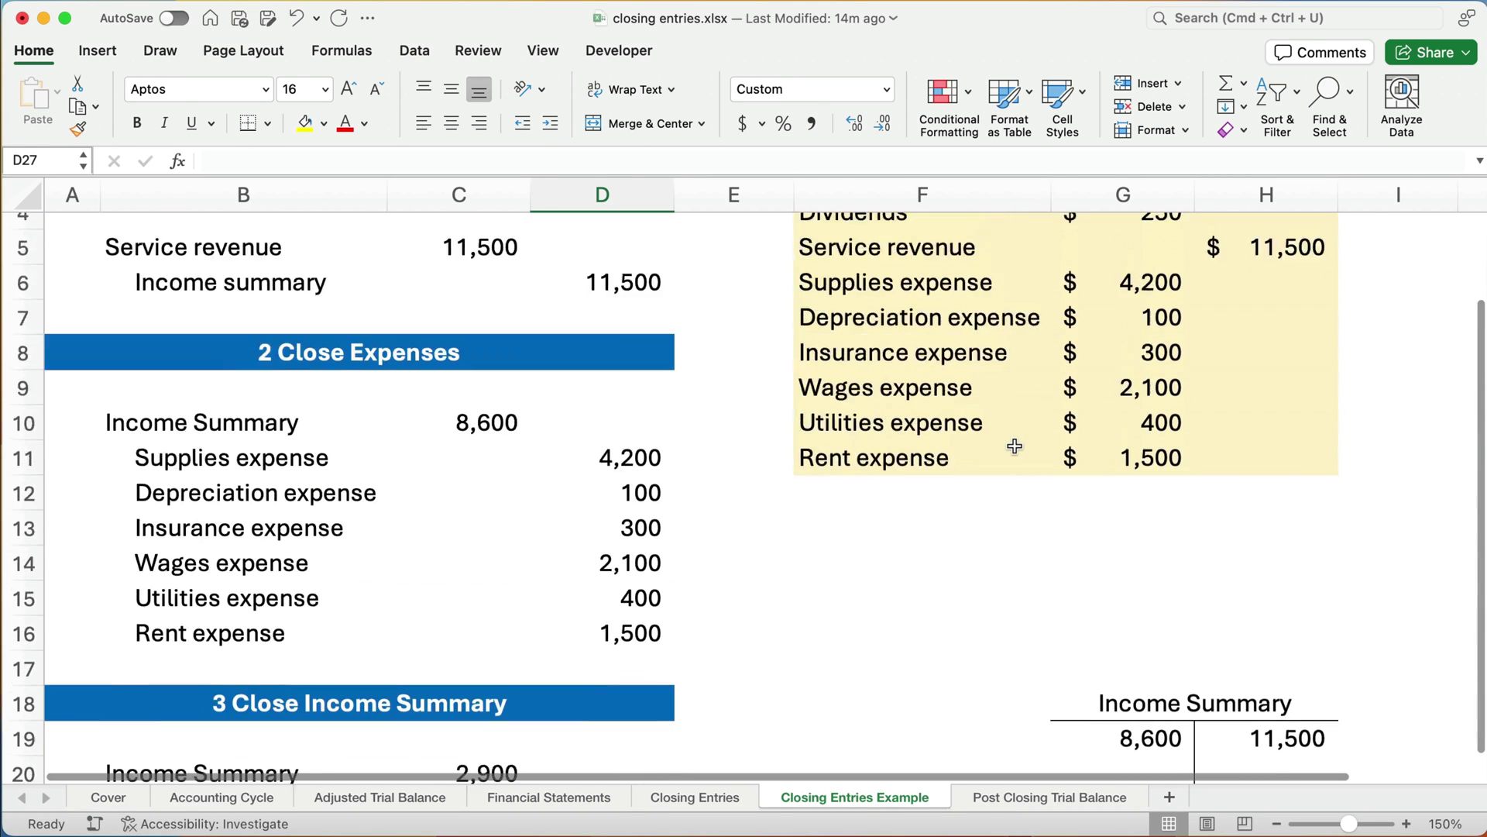
pyautogui.scroll(-1, 1022, 319)
pyautogui.scroll(-5, 806, 429)
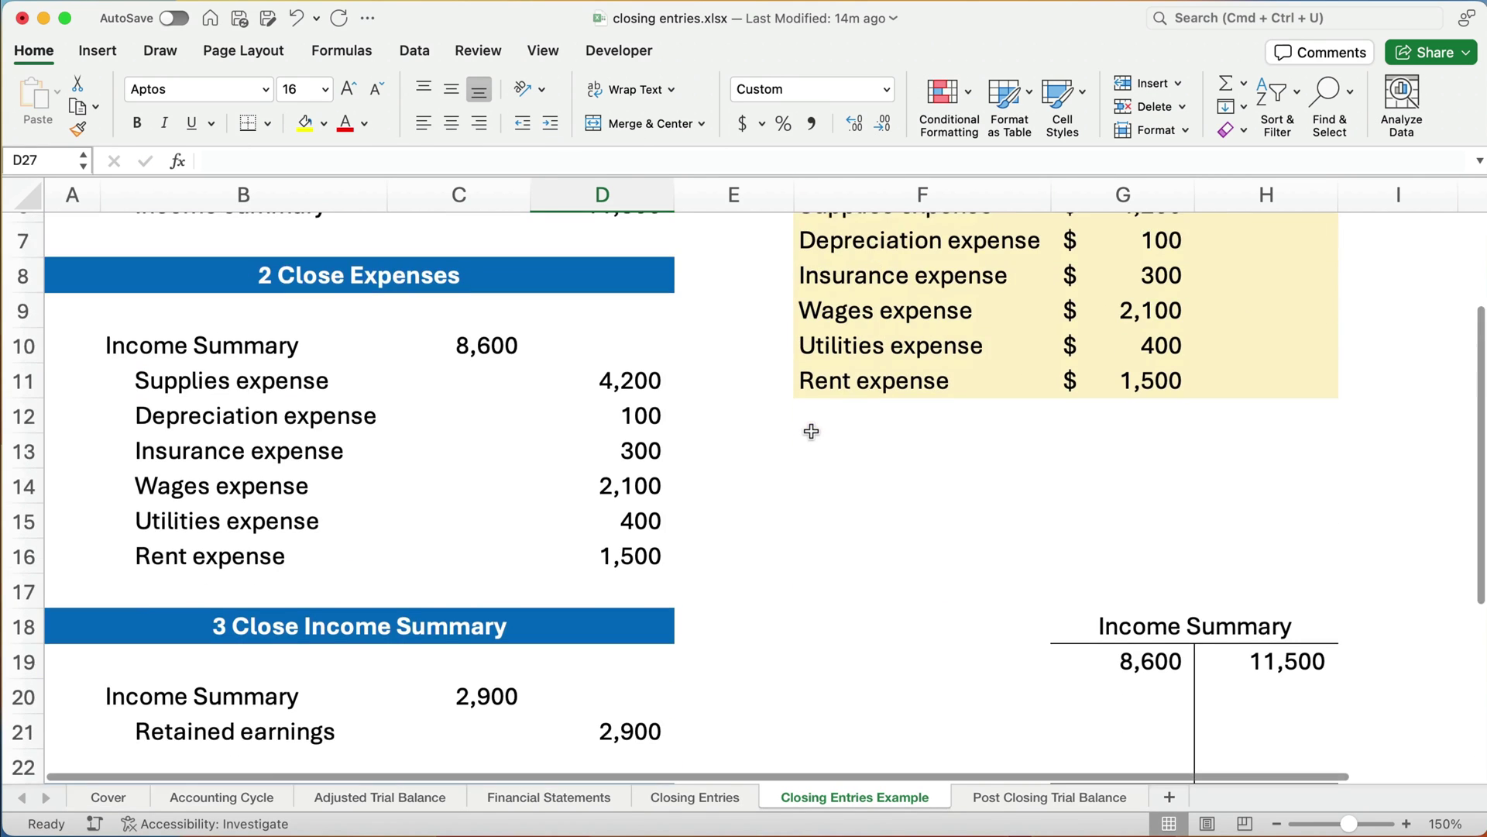
pyautogui.scroll(-2, 803, 433)
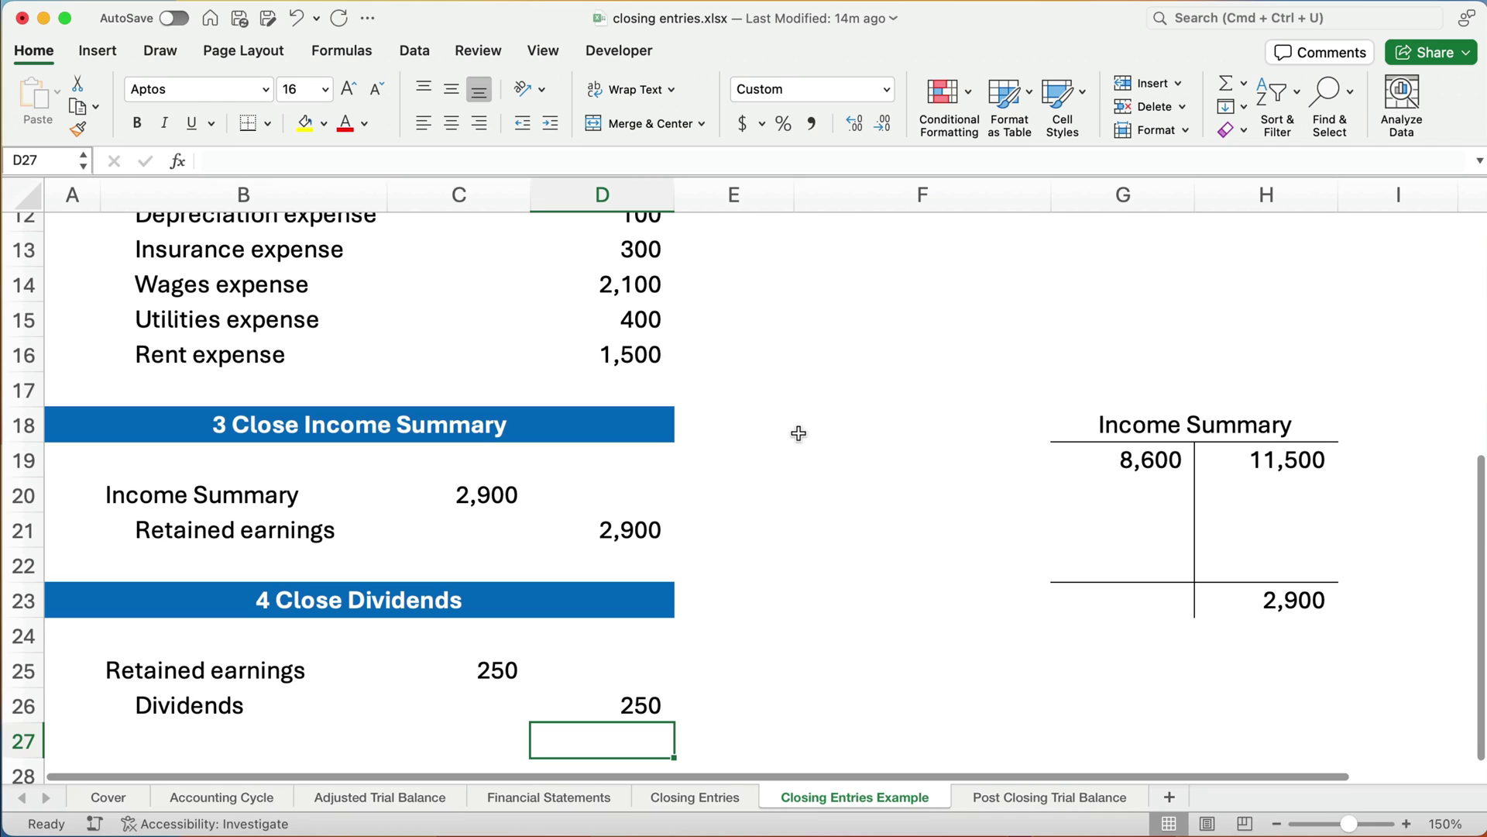
pyautogui.scroll(-2, 778, 474)
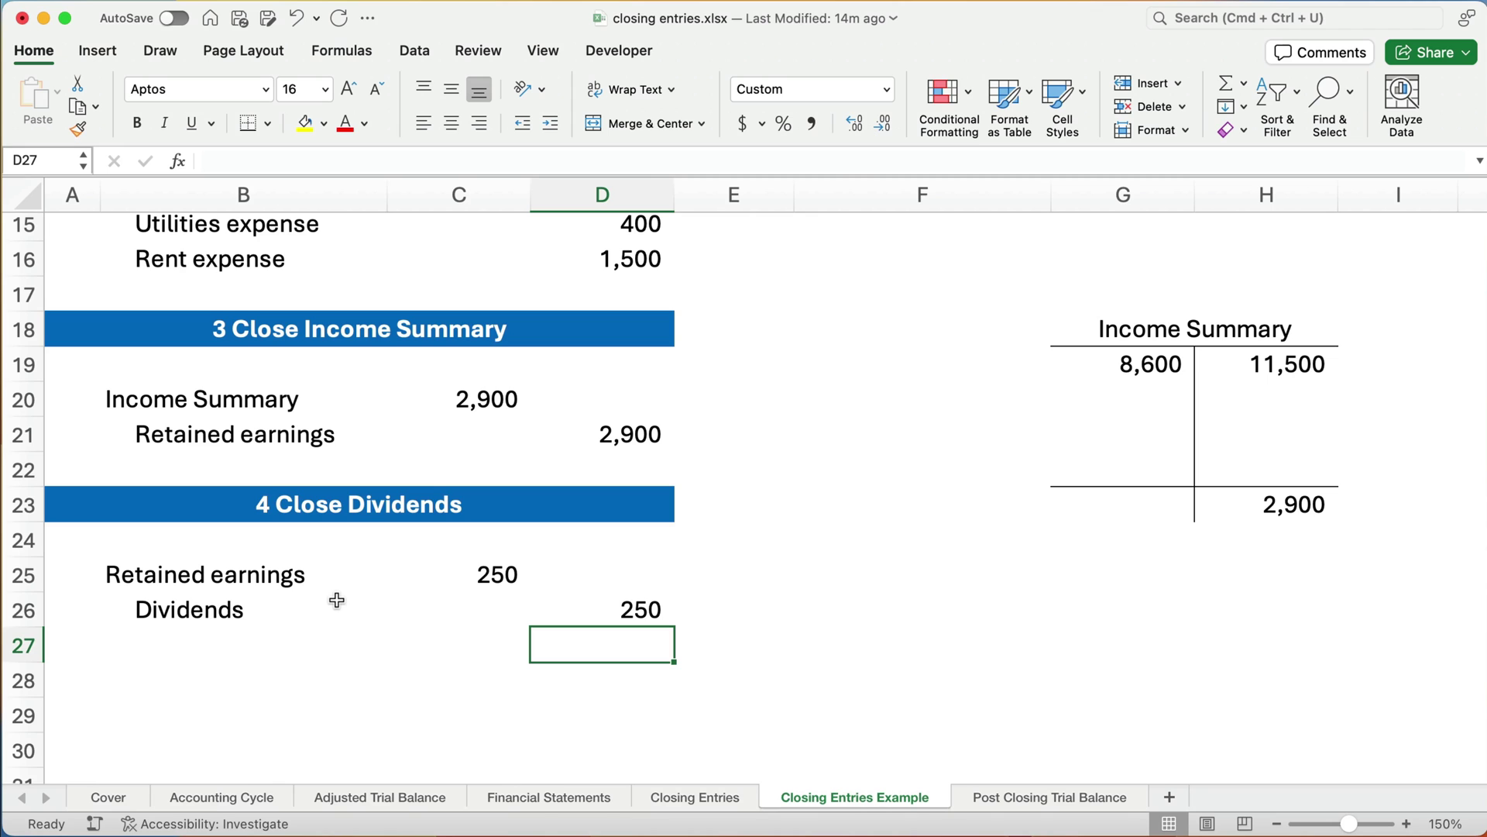
# Review the Closing entries steps on the Accounting Cycle sheet, then go to the Post Closing Trial Balance sheet
pyautogui.click(236, 797)
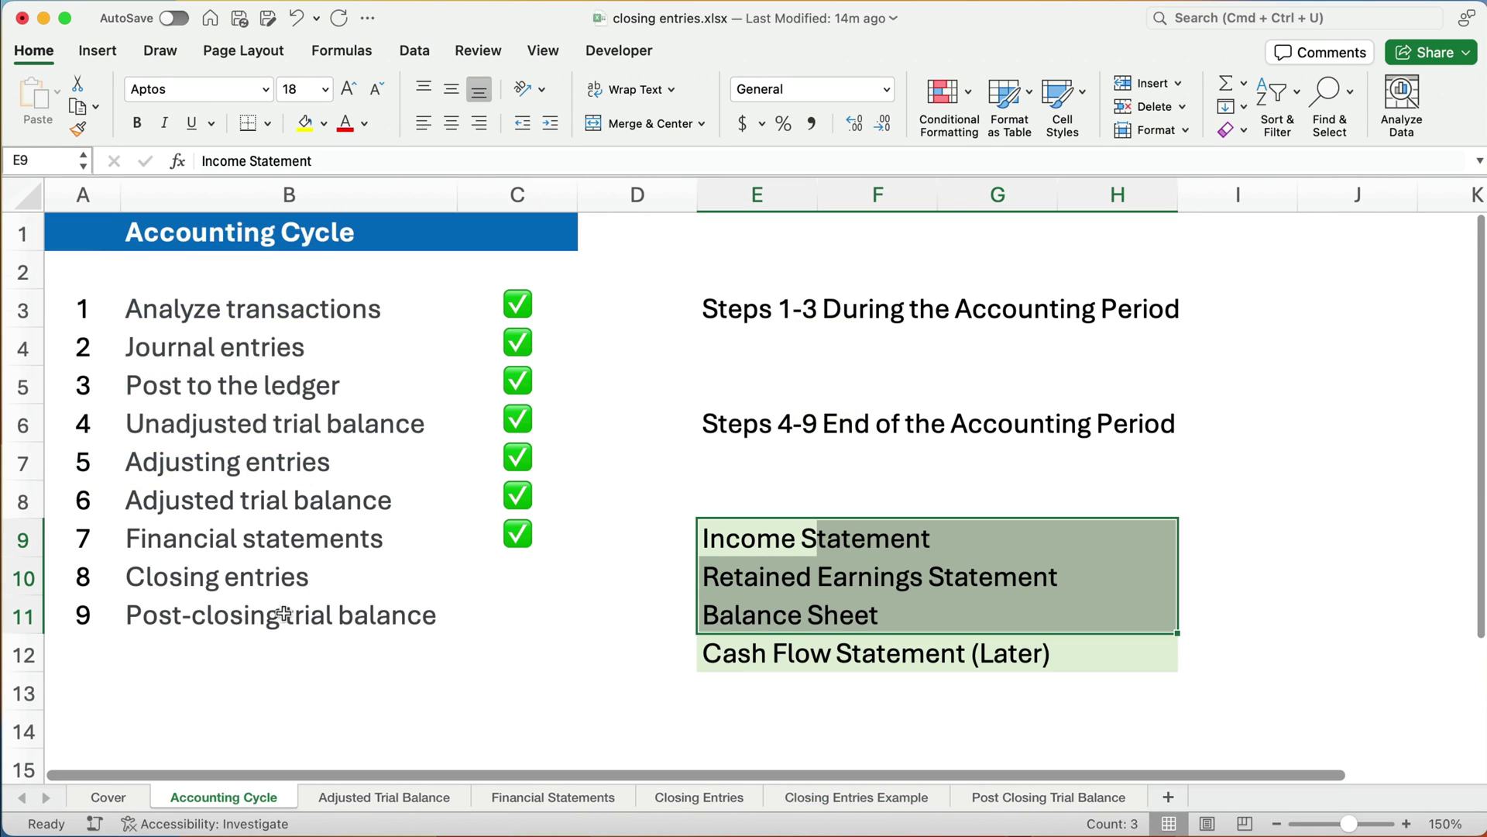
pyautogui.moveTo(230, 586); pyautogui.dragTo(485, 615)
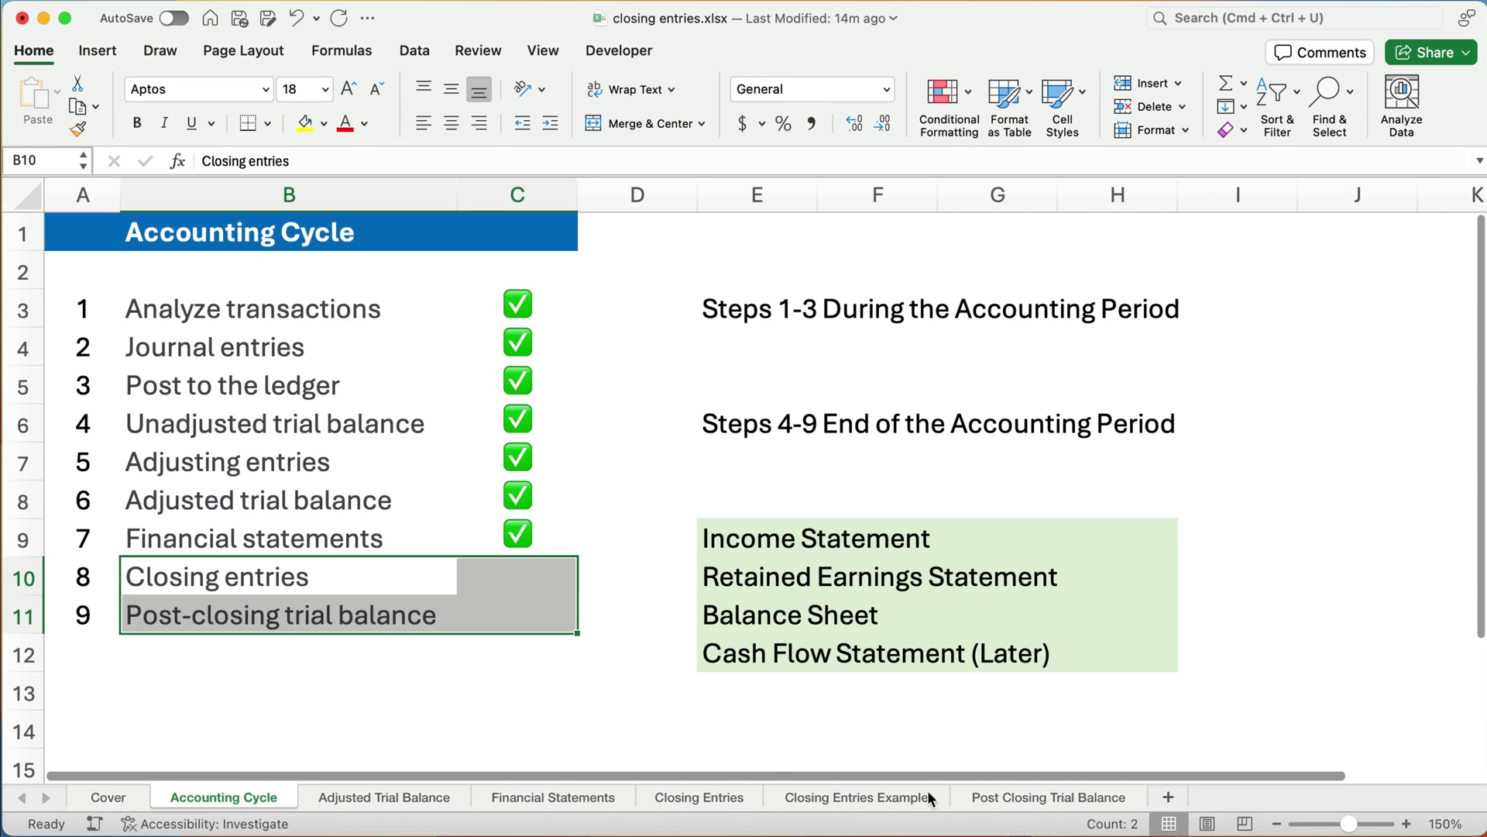
pyautogui.click(987, 799)
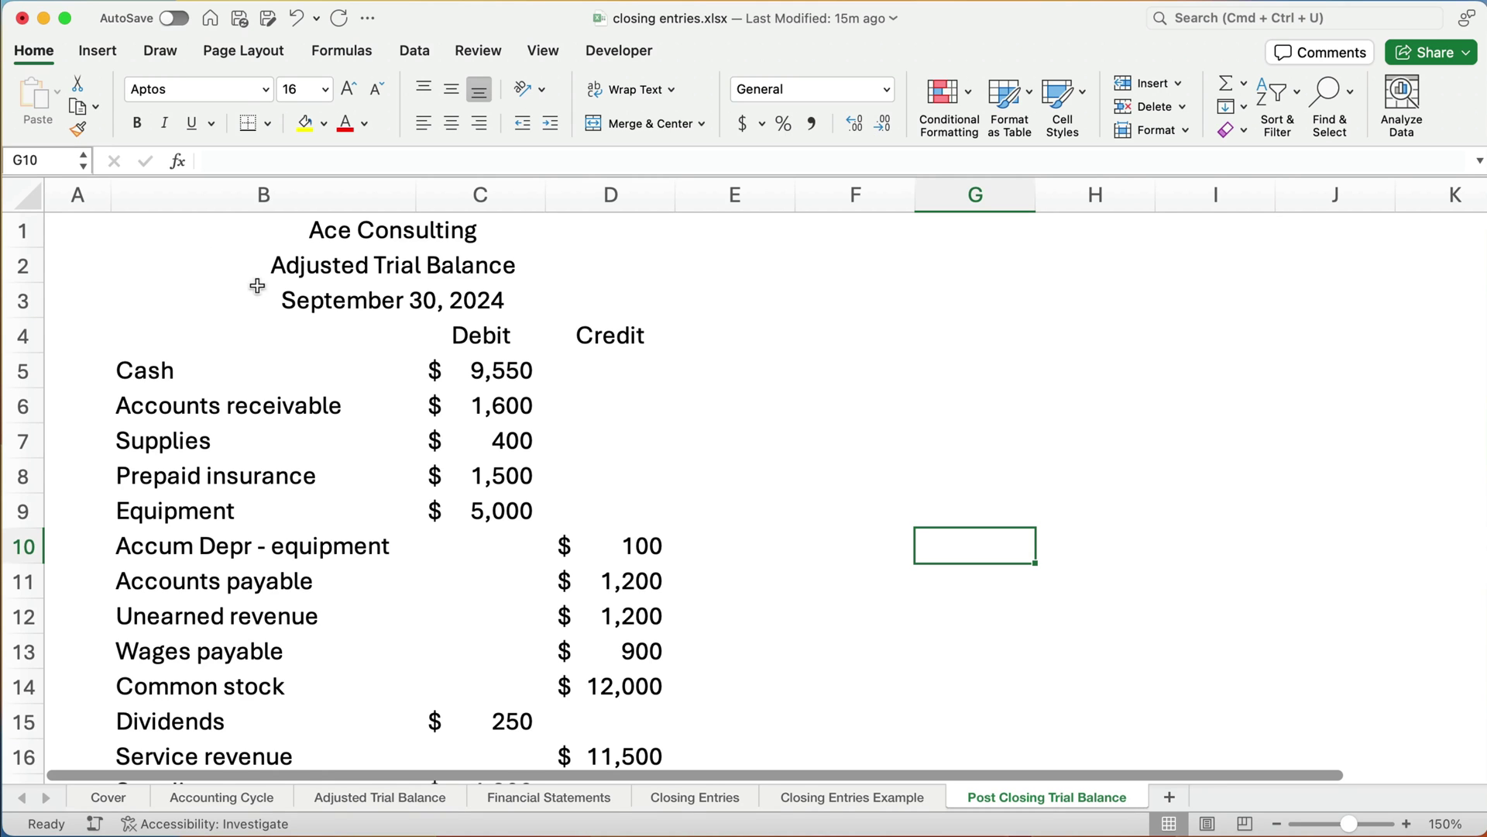
# Change the B2 heading from Adjusted Trial Balance to 'Post Closing Trial Balance'
pyautogui.scroll(-3, 276, 486)
pyautogui.scroll(-7, 276, 486)
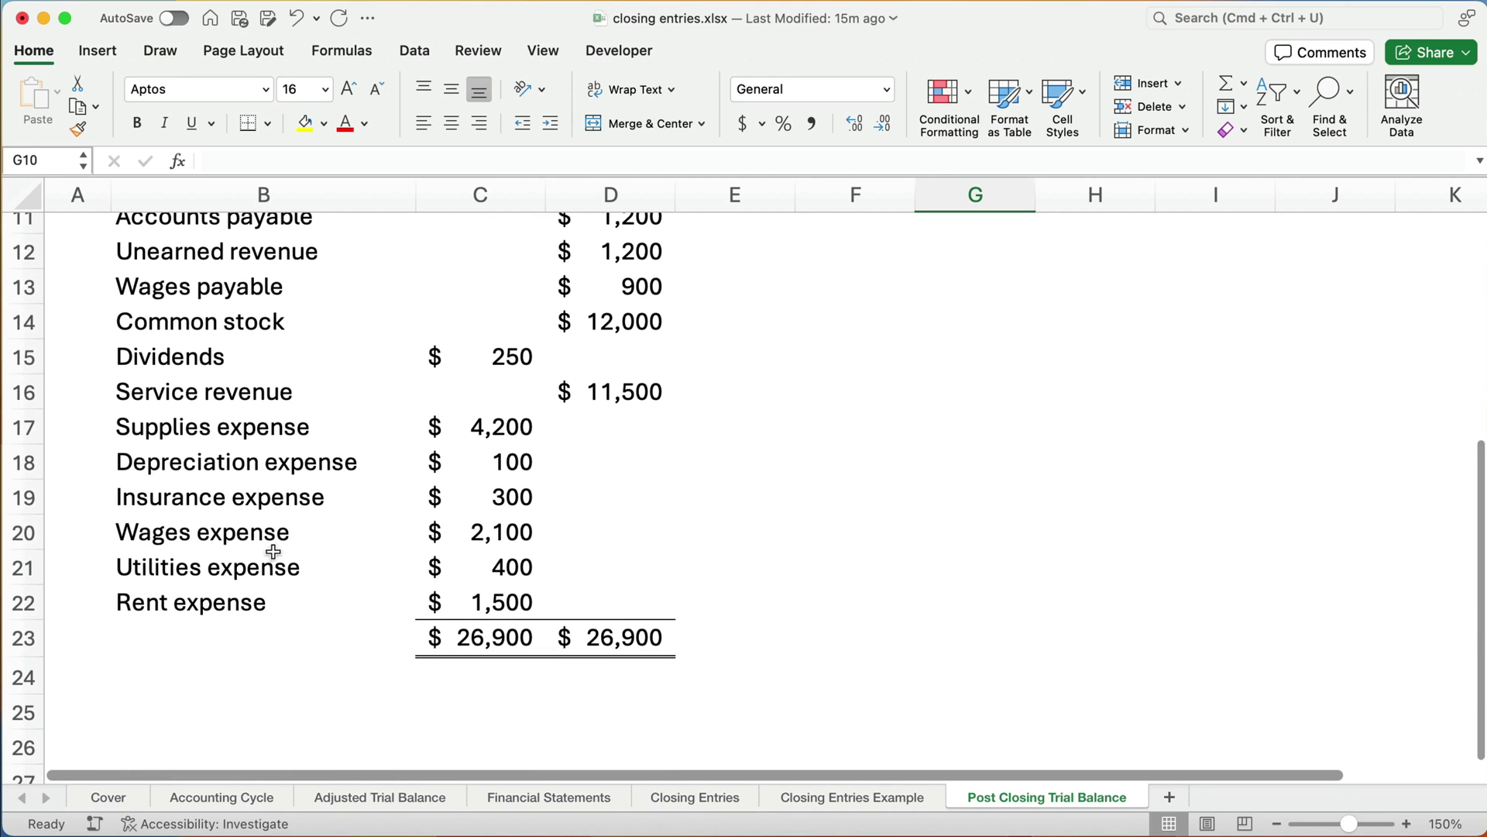
pyautogui.scroll(10, 273, 552)
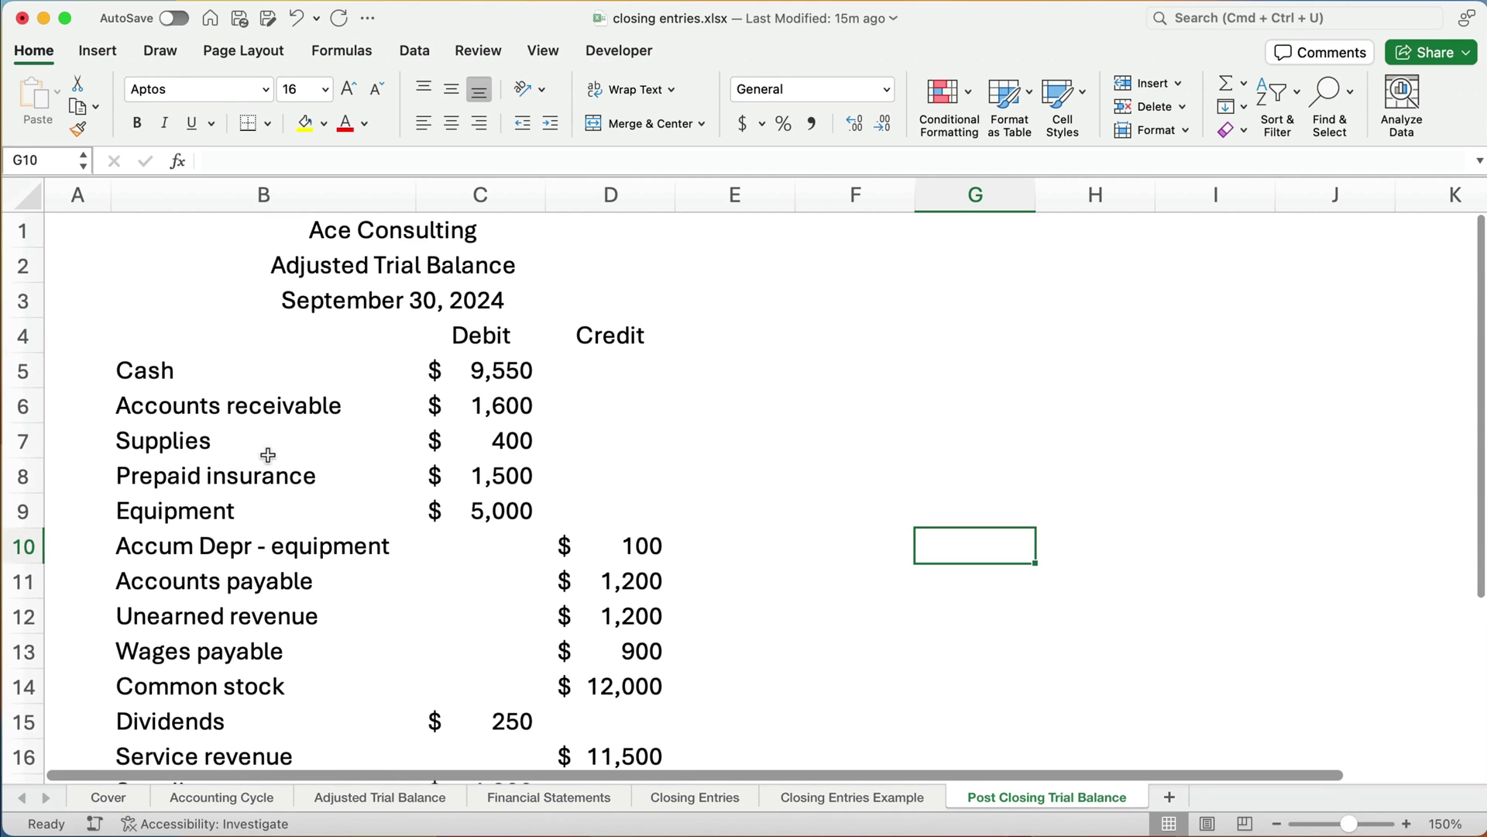
pyautogui.click(270, 264)
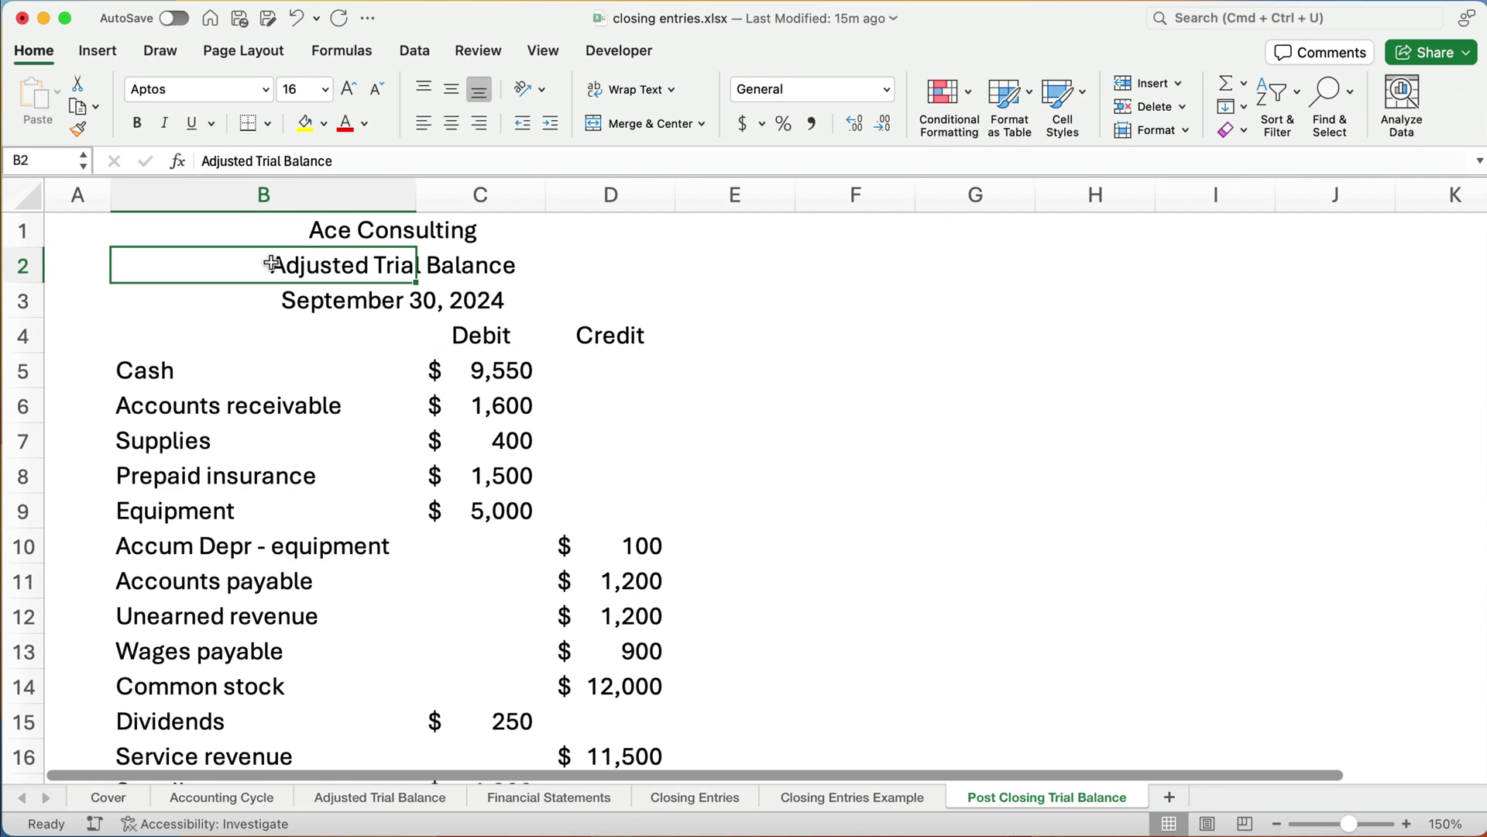
pyautogui.write('Post ')
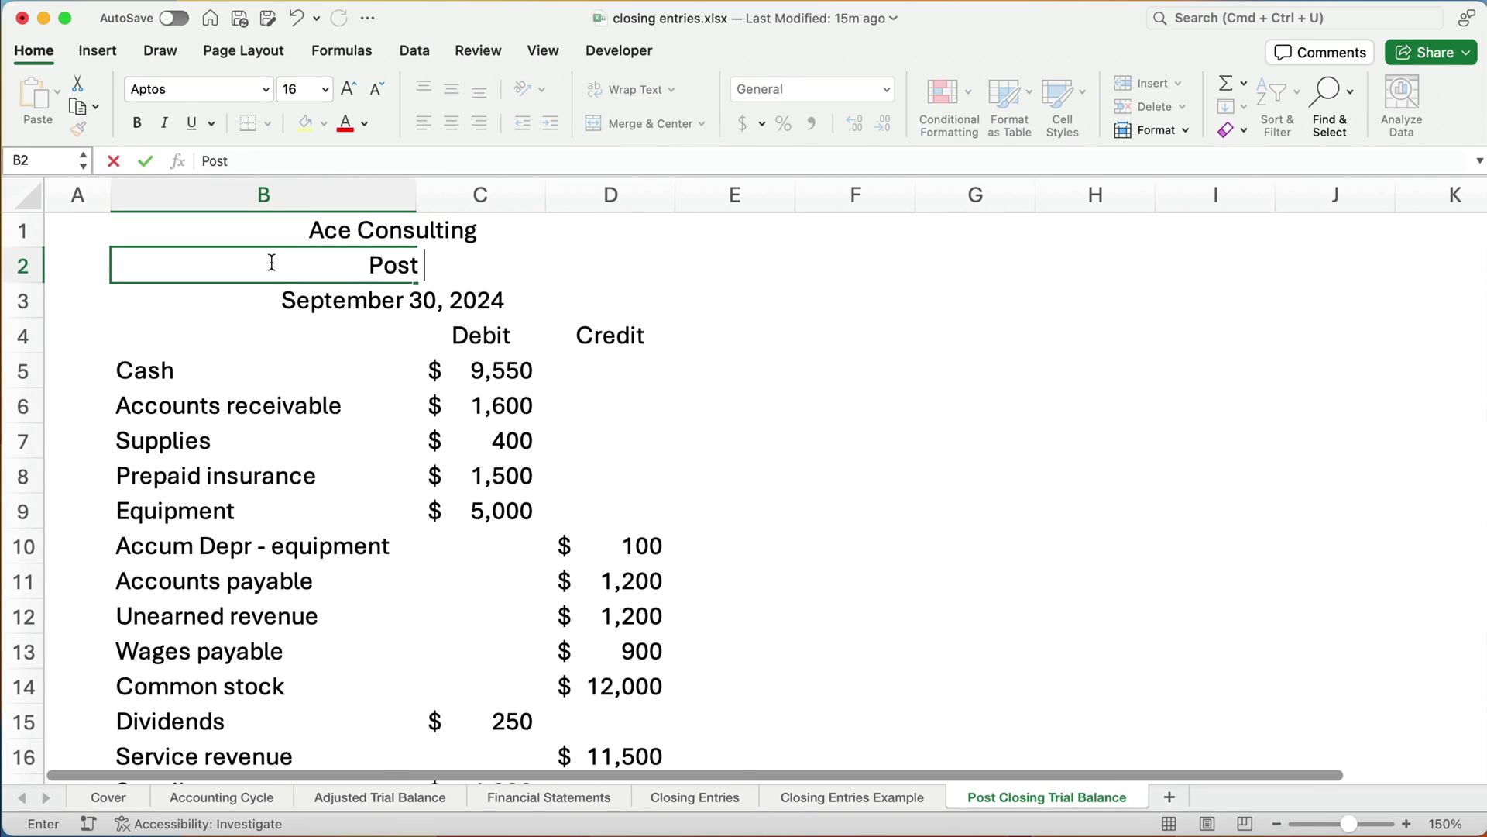
pyautogui.write('Closingh')
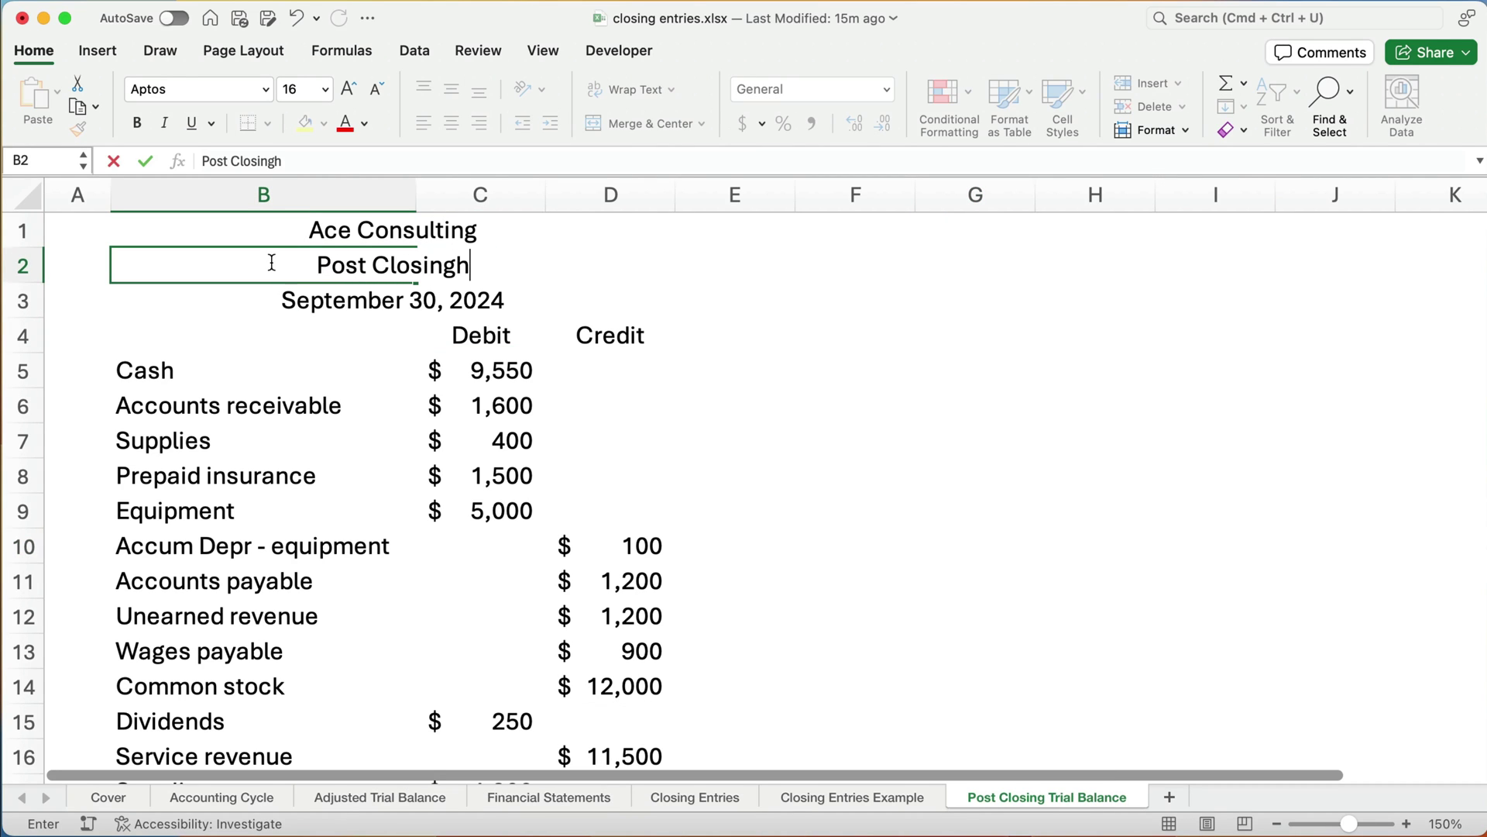
pyautogui.press('BackSpace')
pyautogui.write('Trial Bal')
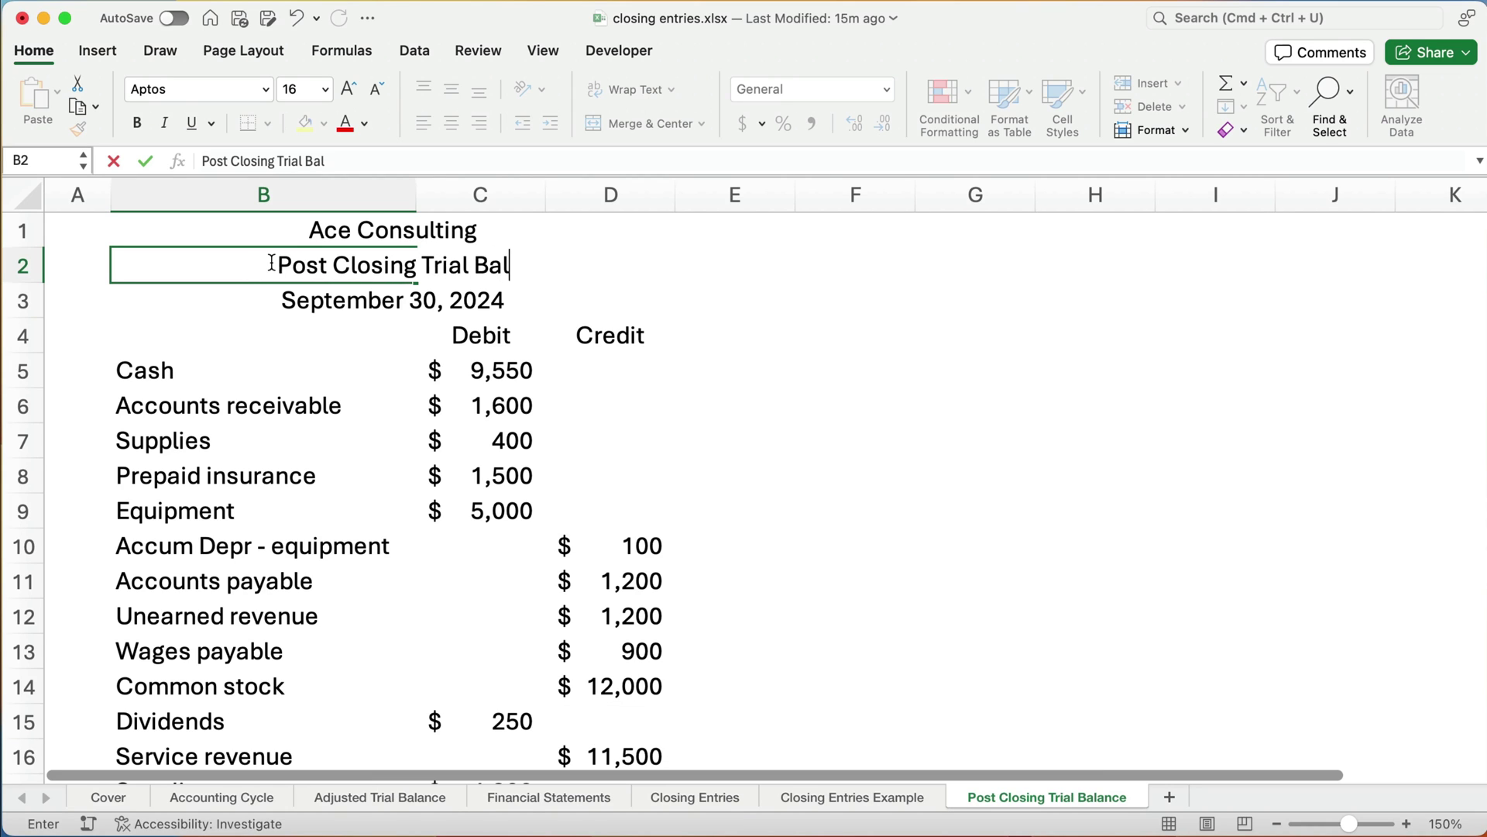
pyautogui.write('ance')
pyautogui.press('Return')
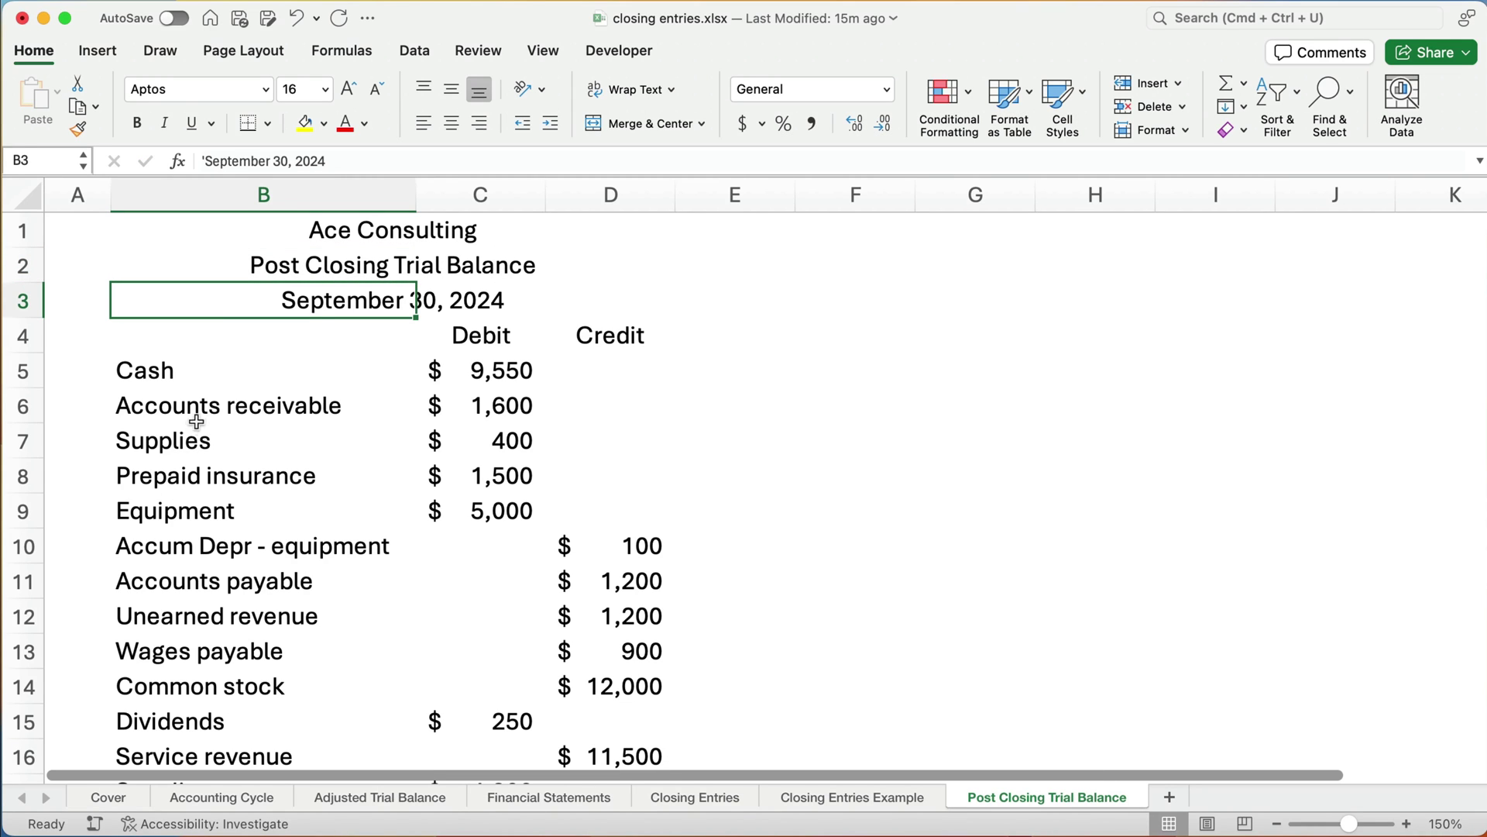
# Select the accounts from Cash to Common stock, then the revenue and expense rows to remove
pyautogui.moveTo(171, 383); pyautogui.dragTo(599, 673)
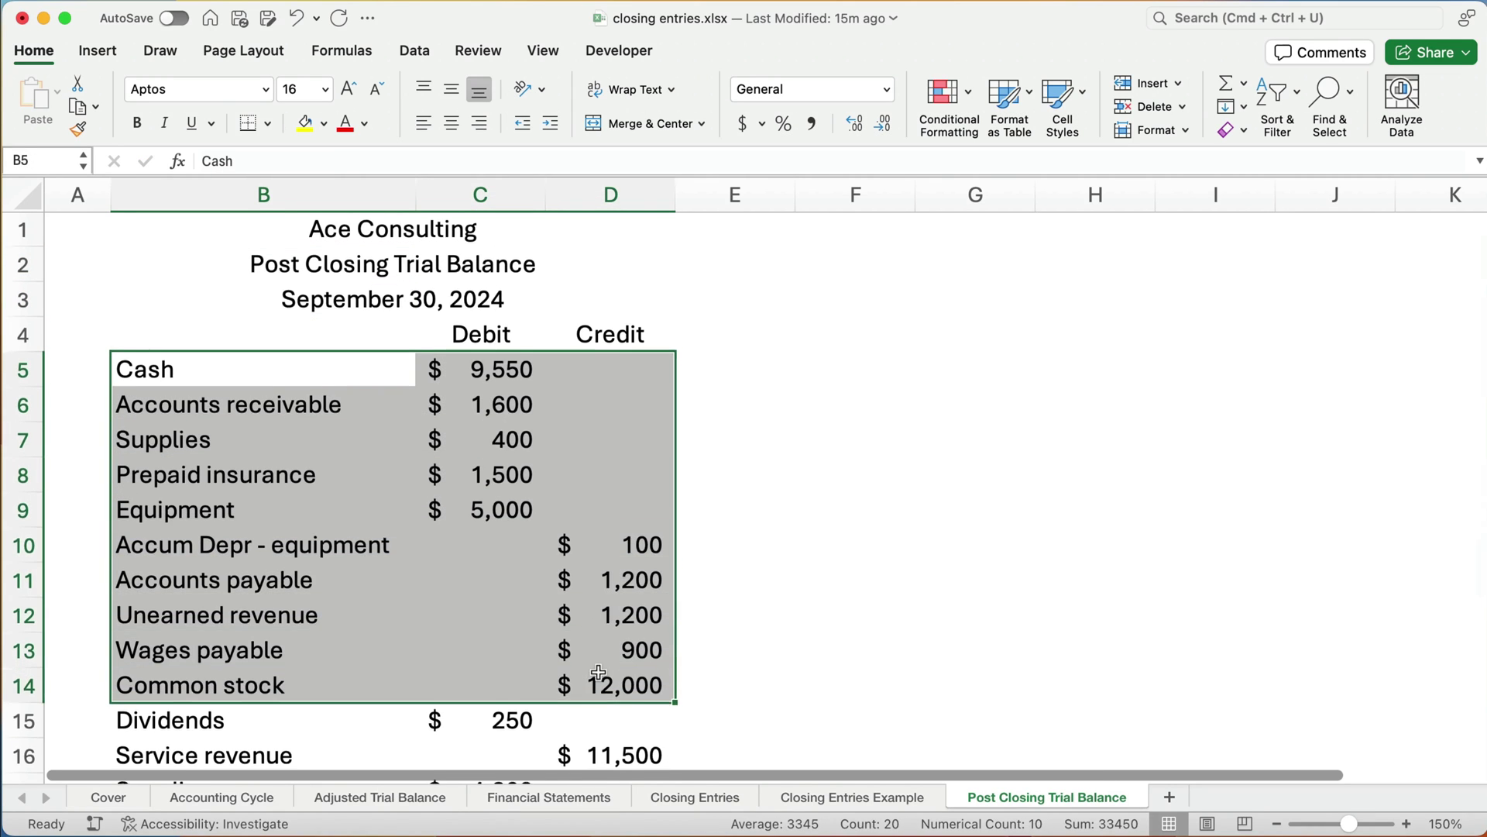
pyautogui.scroll(-4, 599, 672)
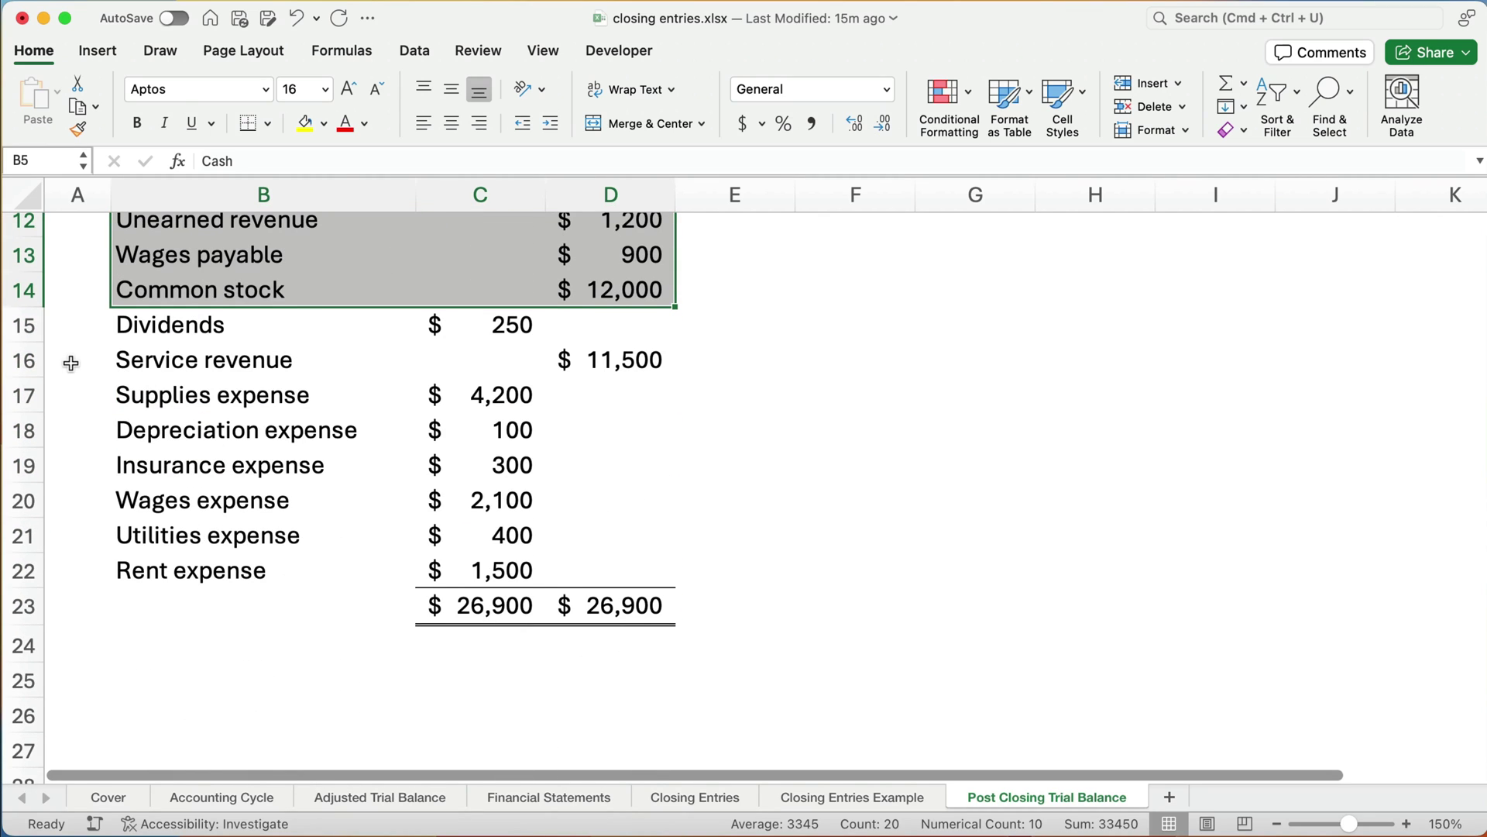
pyautogui.moveTo(71, 363); pyautogui.dragTo(776, 556)
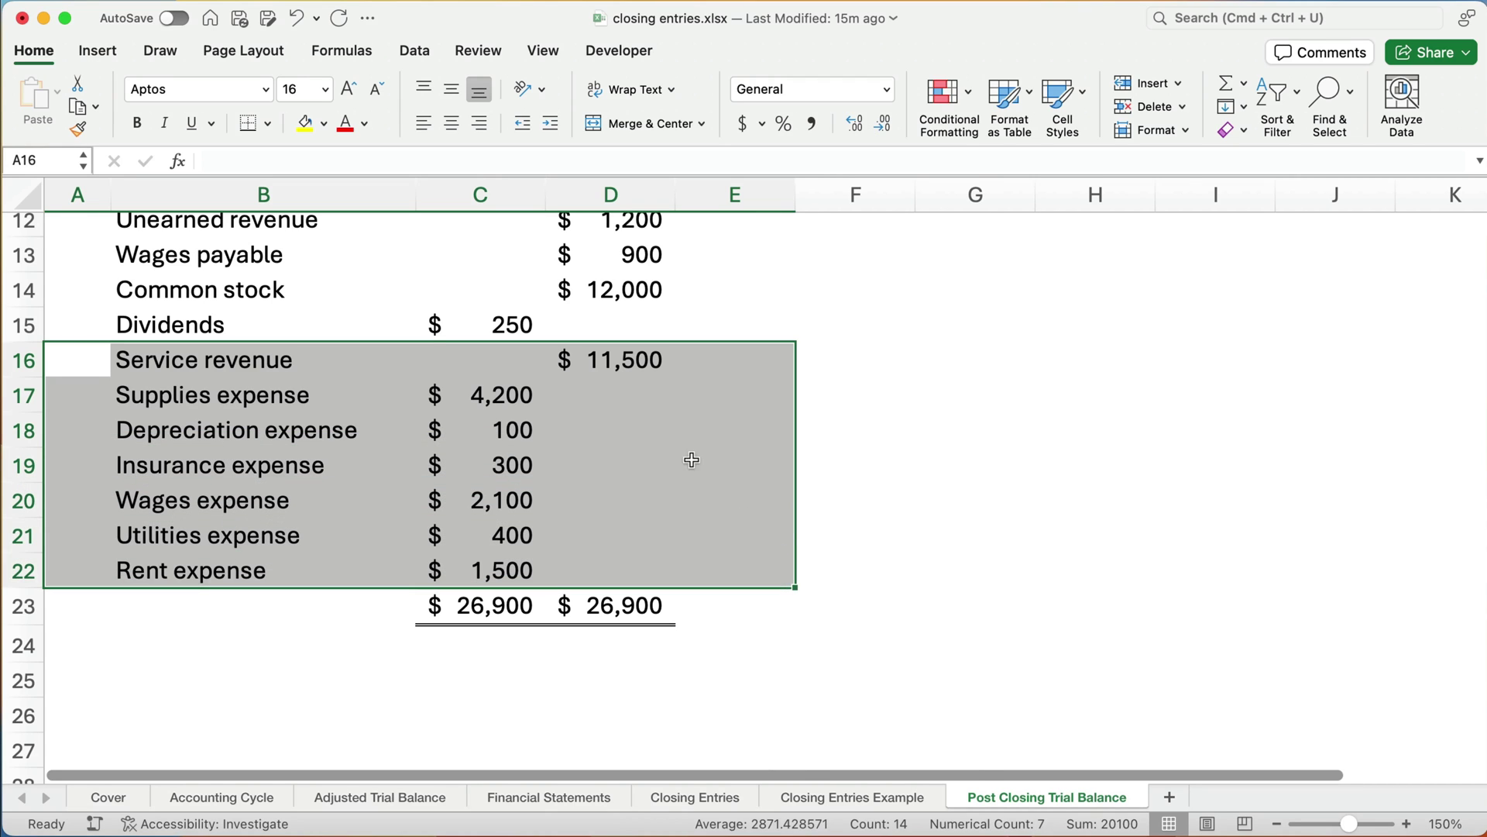
# Delete the selected revenue and expense rows, shifting the cells below up
pyautogui.rightClick(691, 460)
pyautogui.click(731, 391)
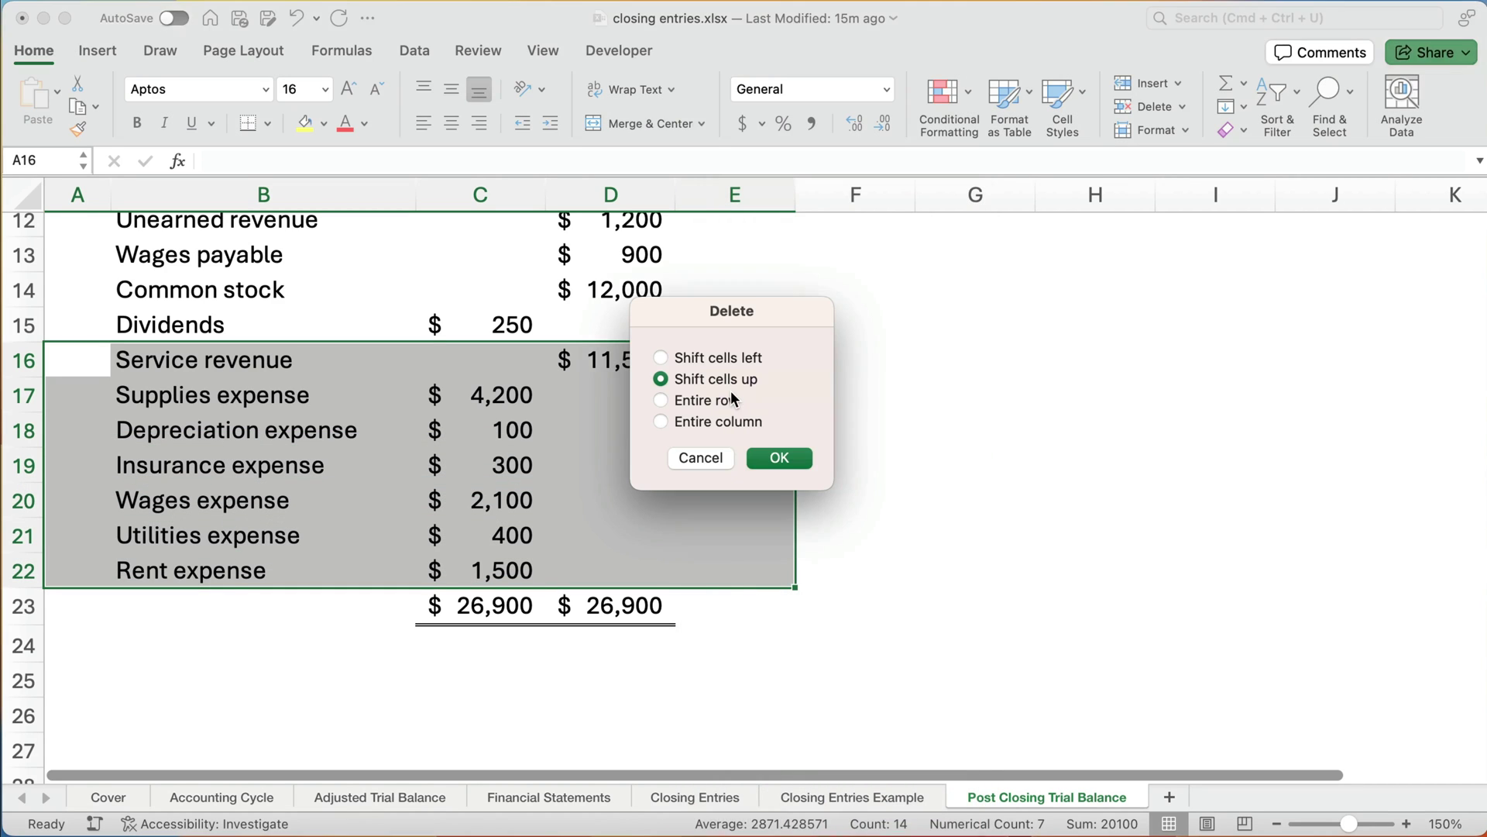
pyautogui.click(779, 462)
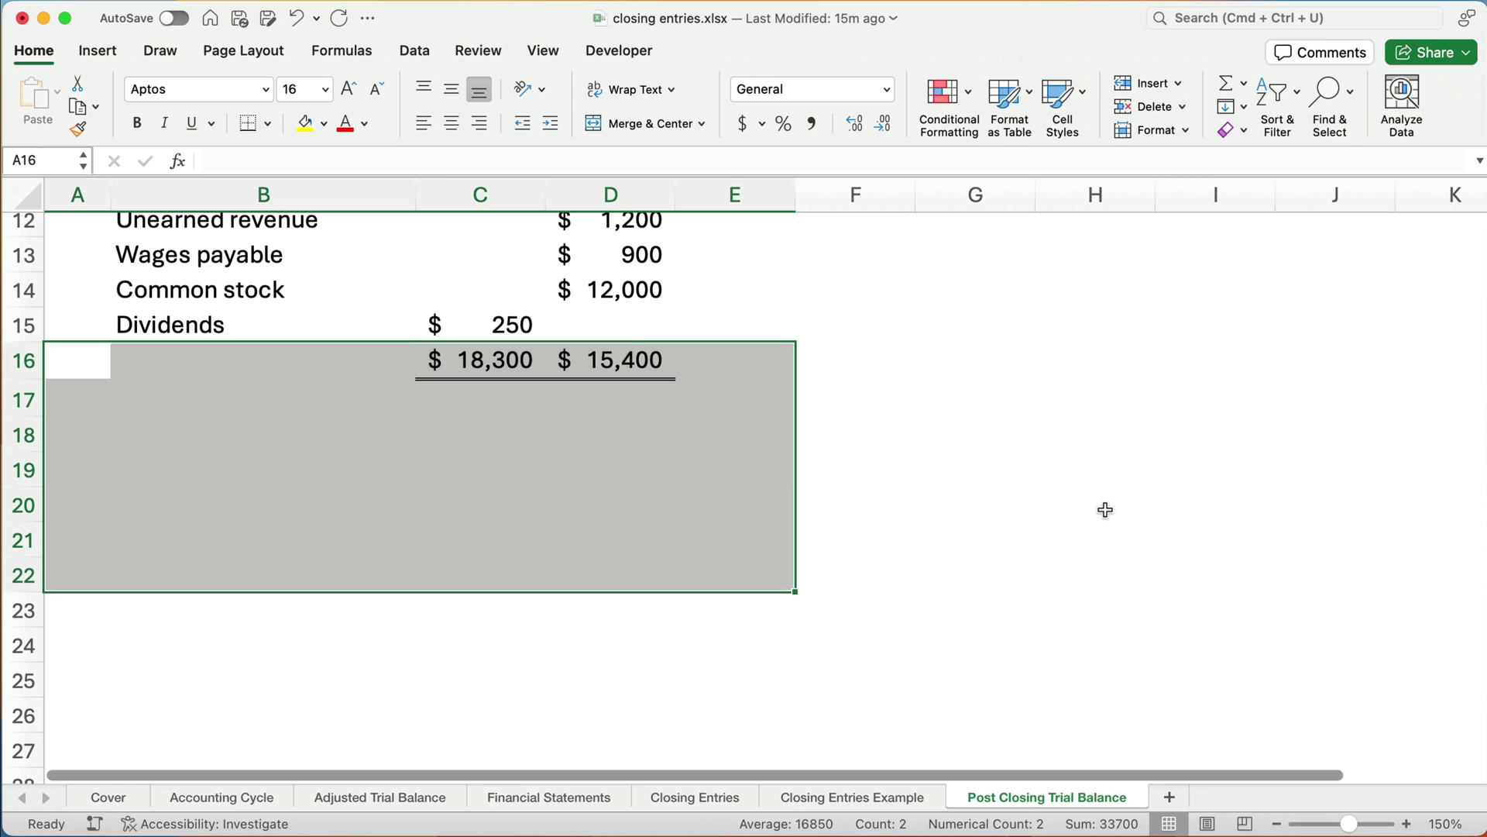
pyautogui.click(1110, 507)
# Rename the Dividends line to 'Retained earnings' and clear its 250 debit amount
pyautogui.click(186, 323)
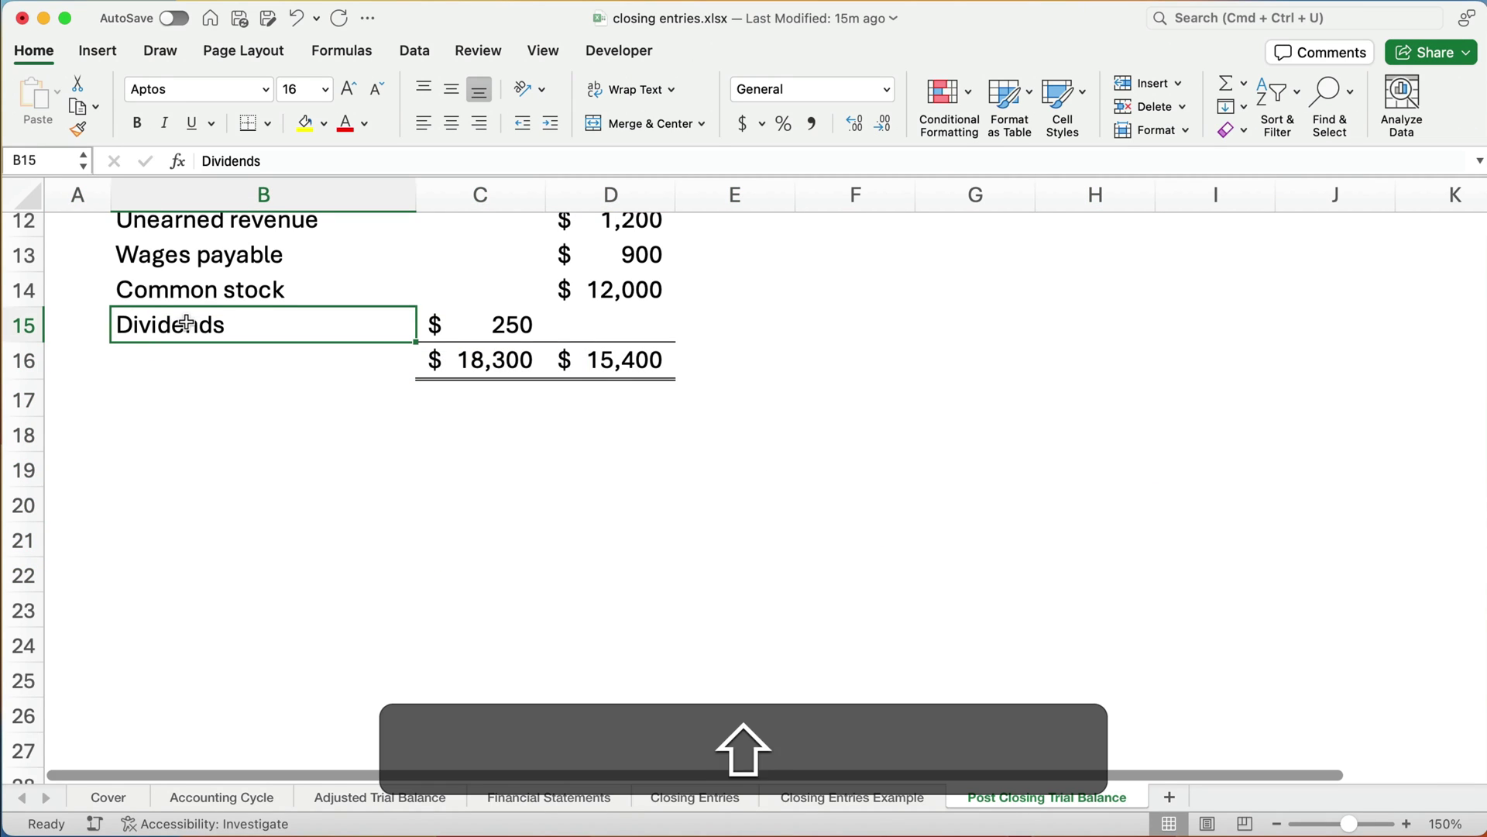
pyautogui.write('Retained e')
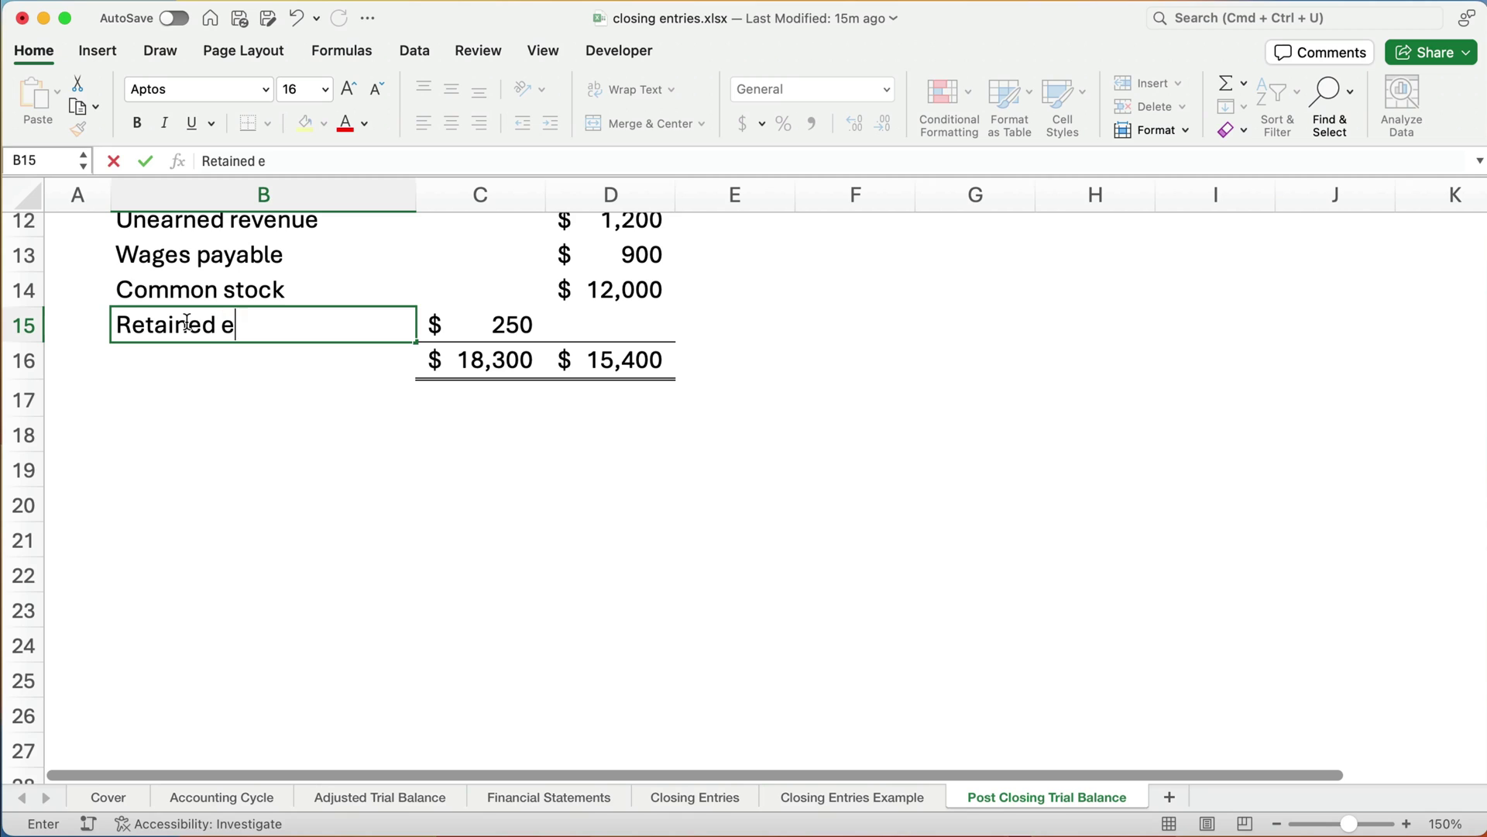
pyautogui.write('arningsd')
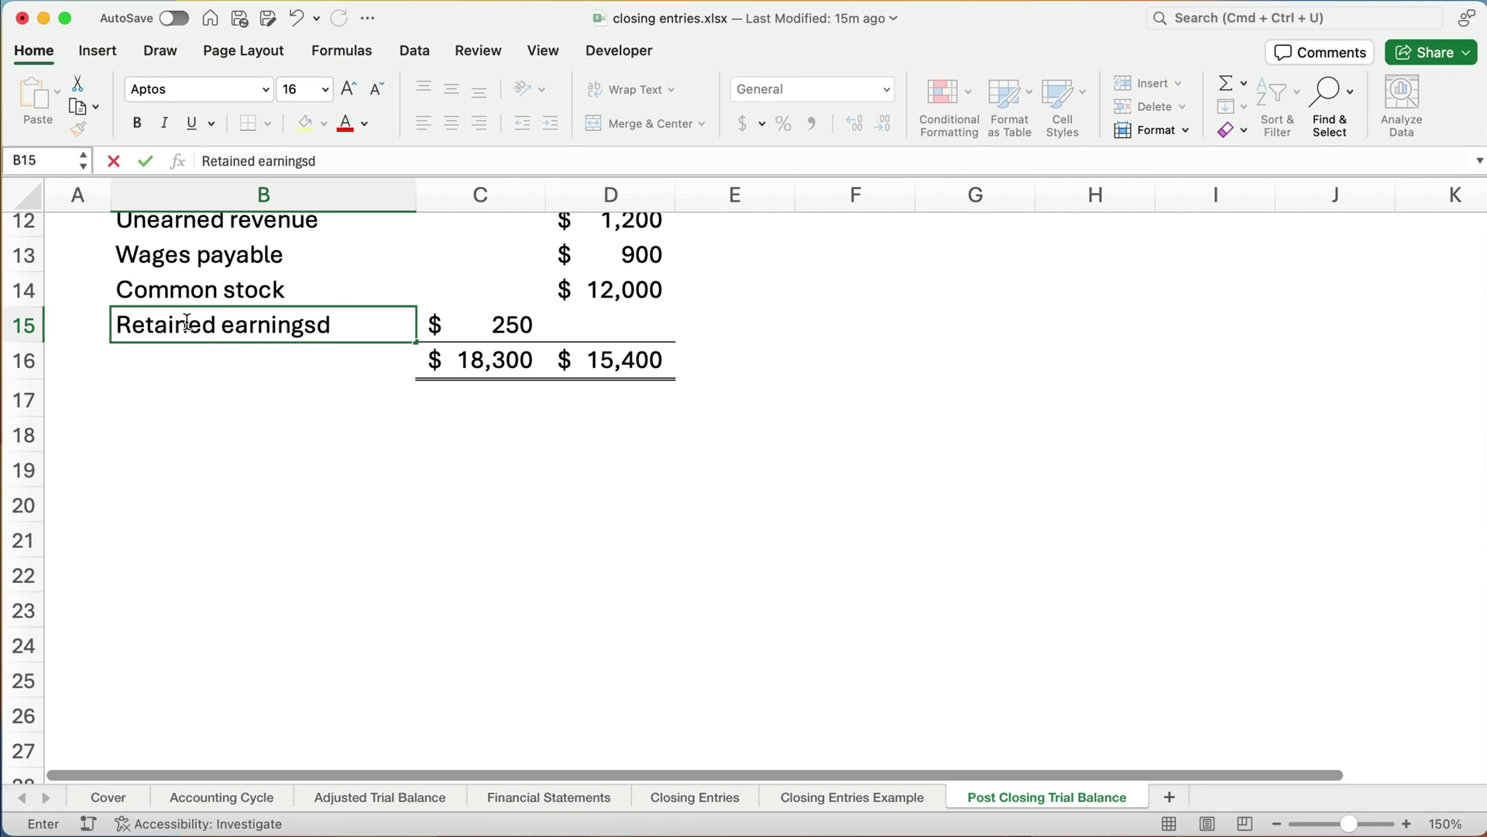
pyautogui.press('Return')
pyautogui.press('Up')
pyautogui.press('Right')
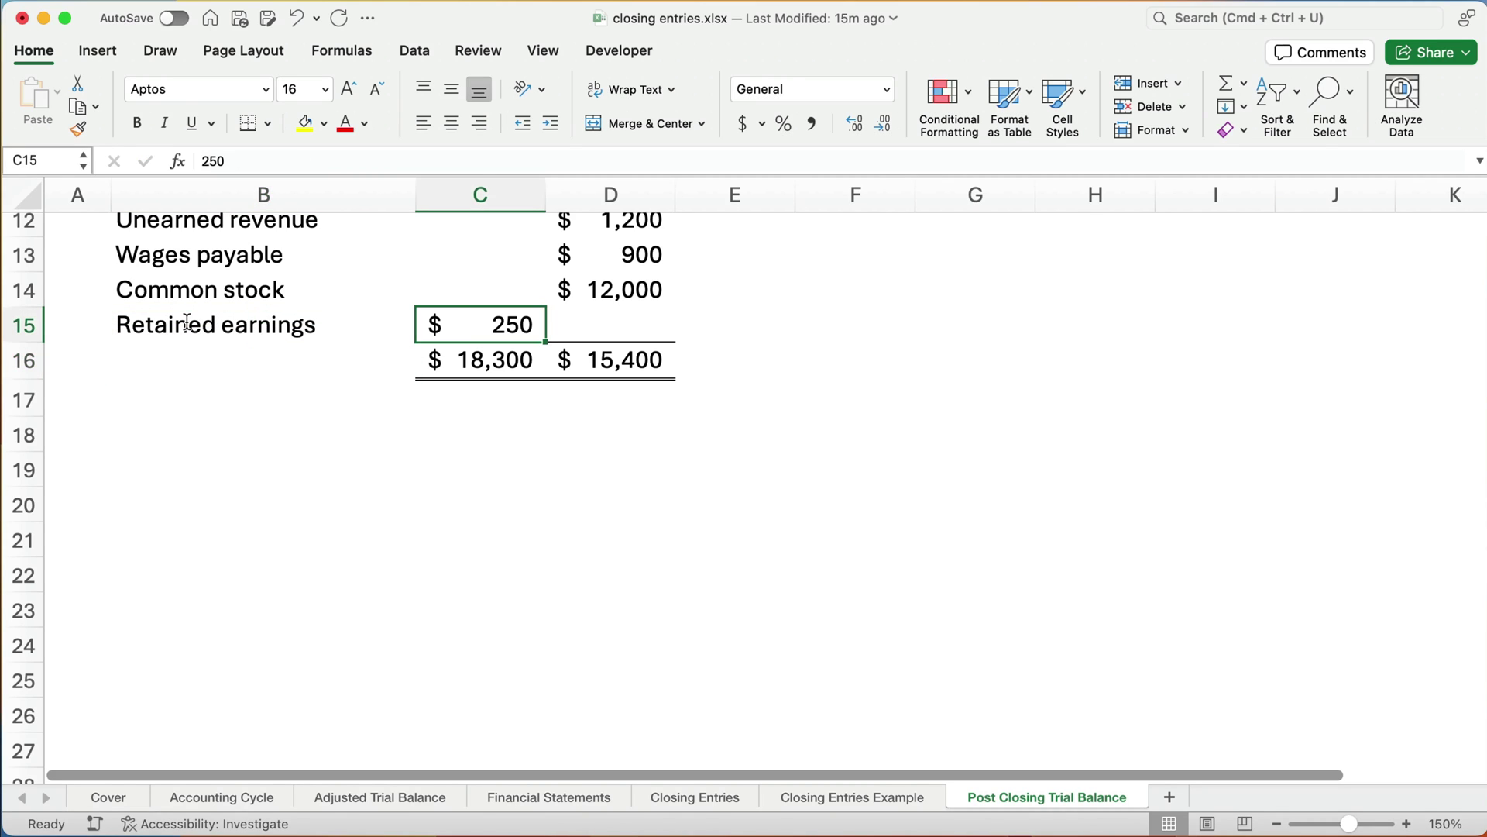
pyautogui.press('Delete')
pyautogui.scroll(9, 118, 335)
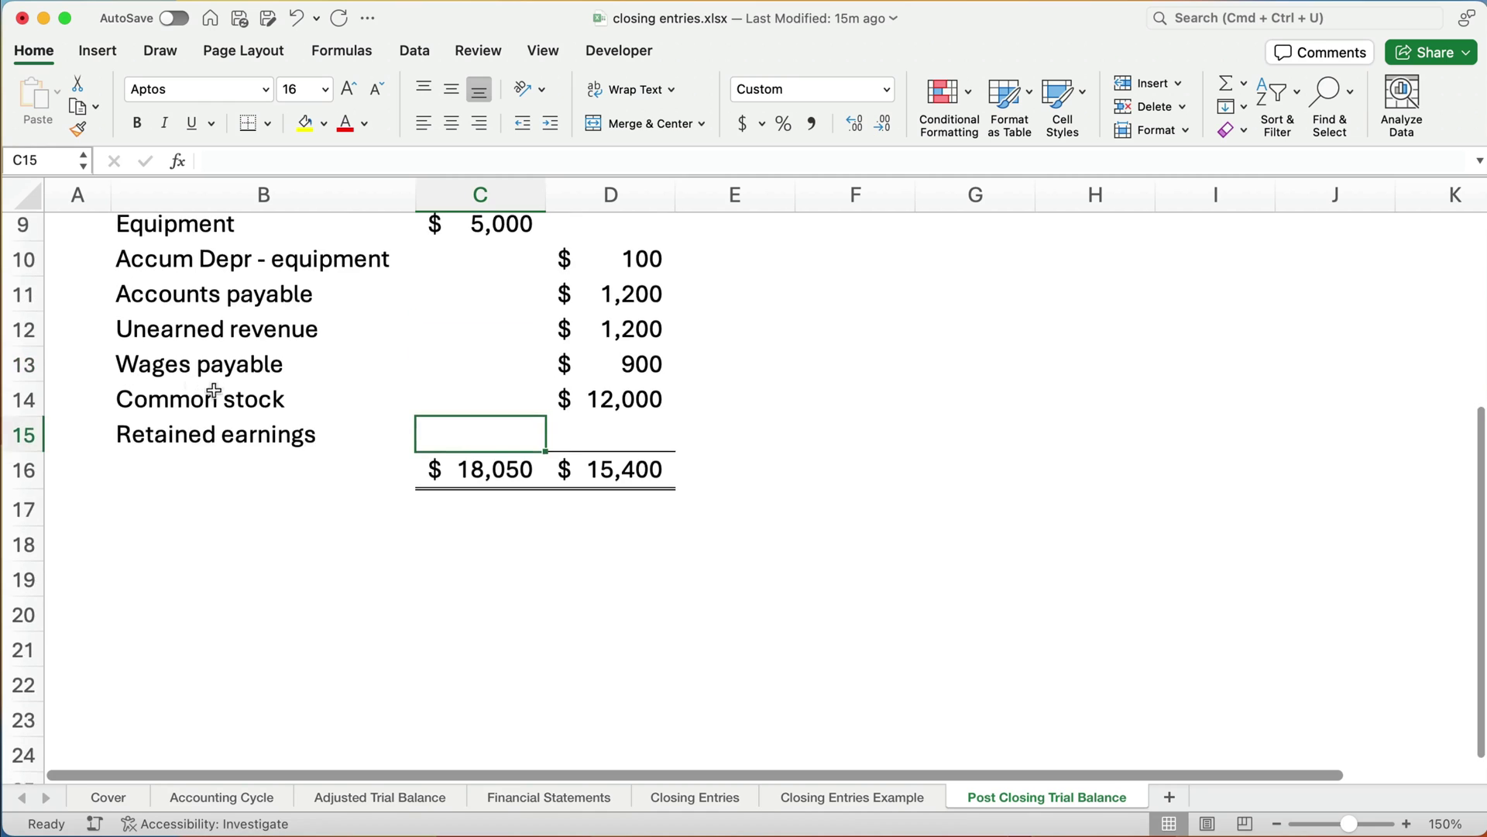
# Check the $2,650 September 30 retained earnings (=C21-C22) on the Financial Statements sheet
pyautogui.click(825, 808)
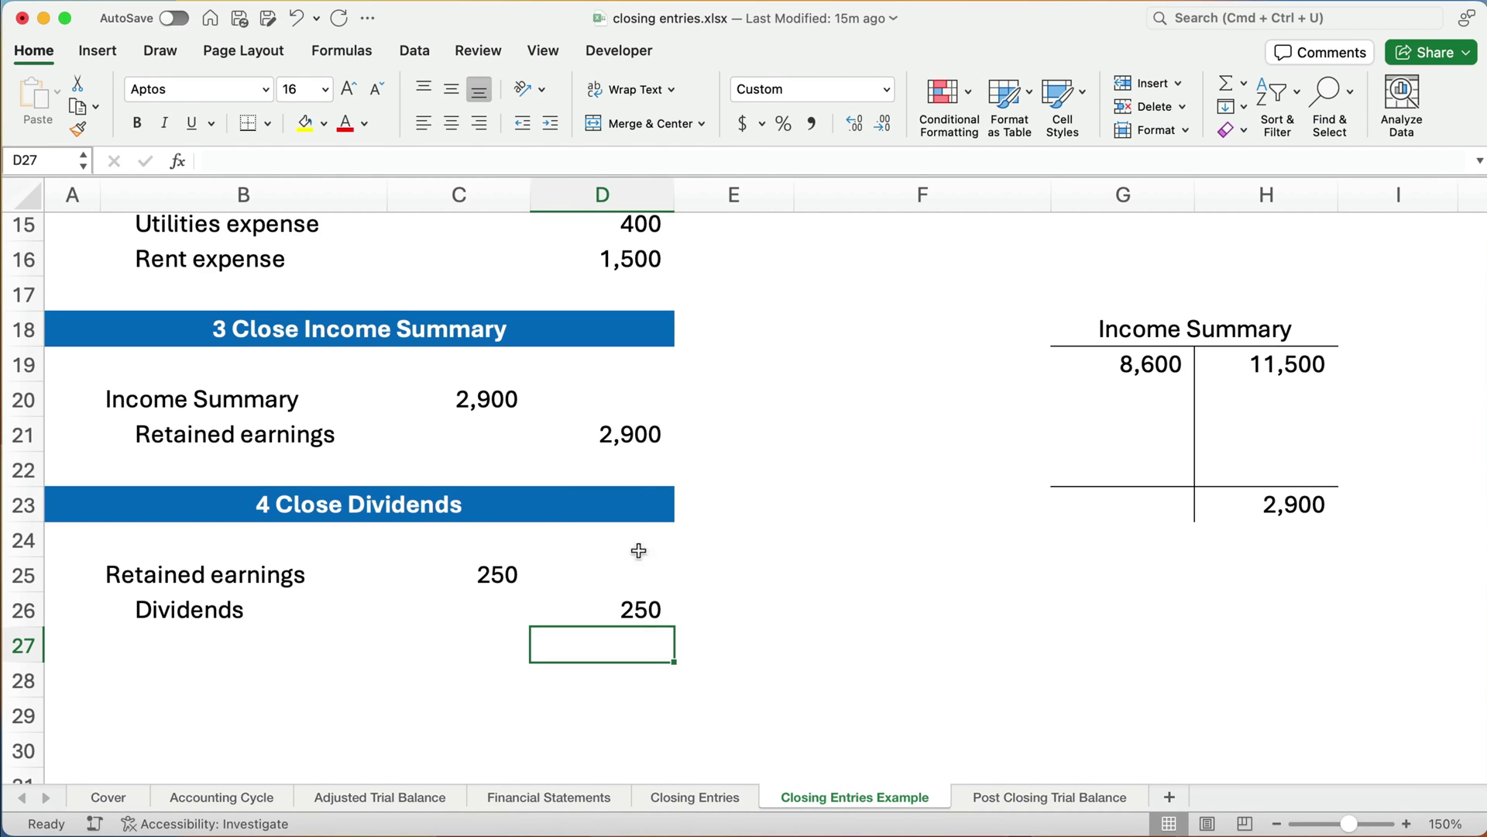
pyautogui.click(575, 797)
pyautogui.scroll(-5, 462, 594)
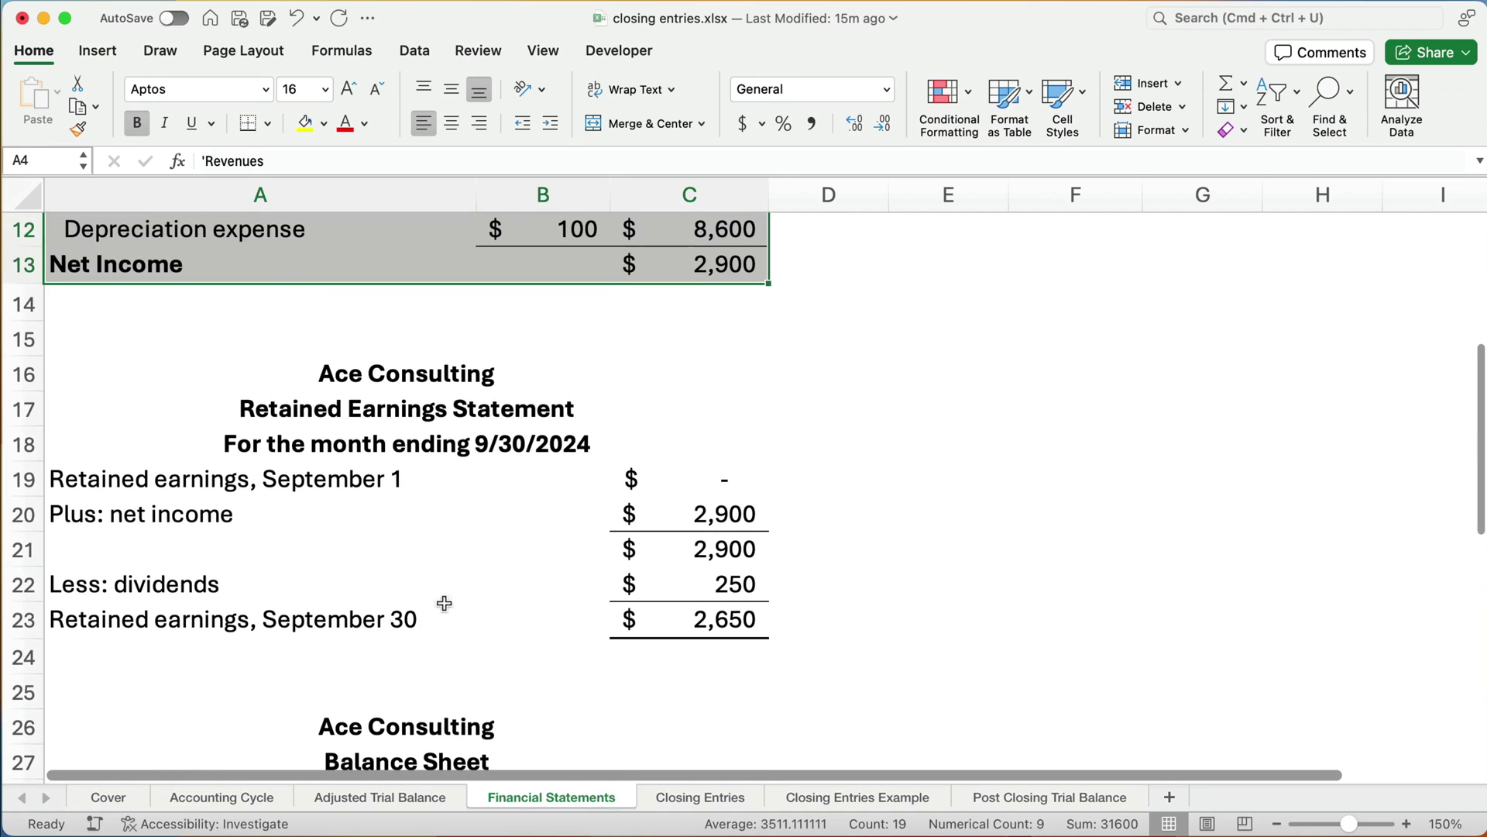
pyautogui.click(693, 616)
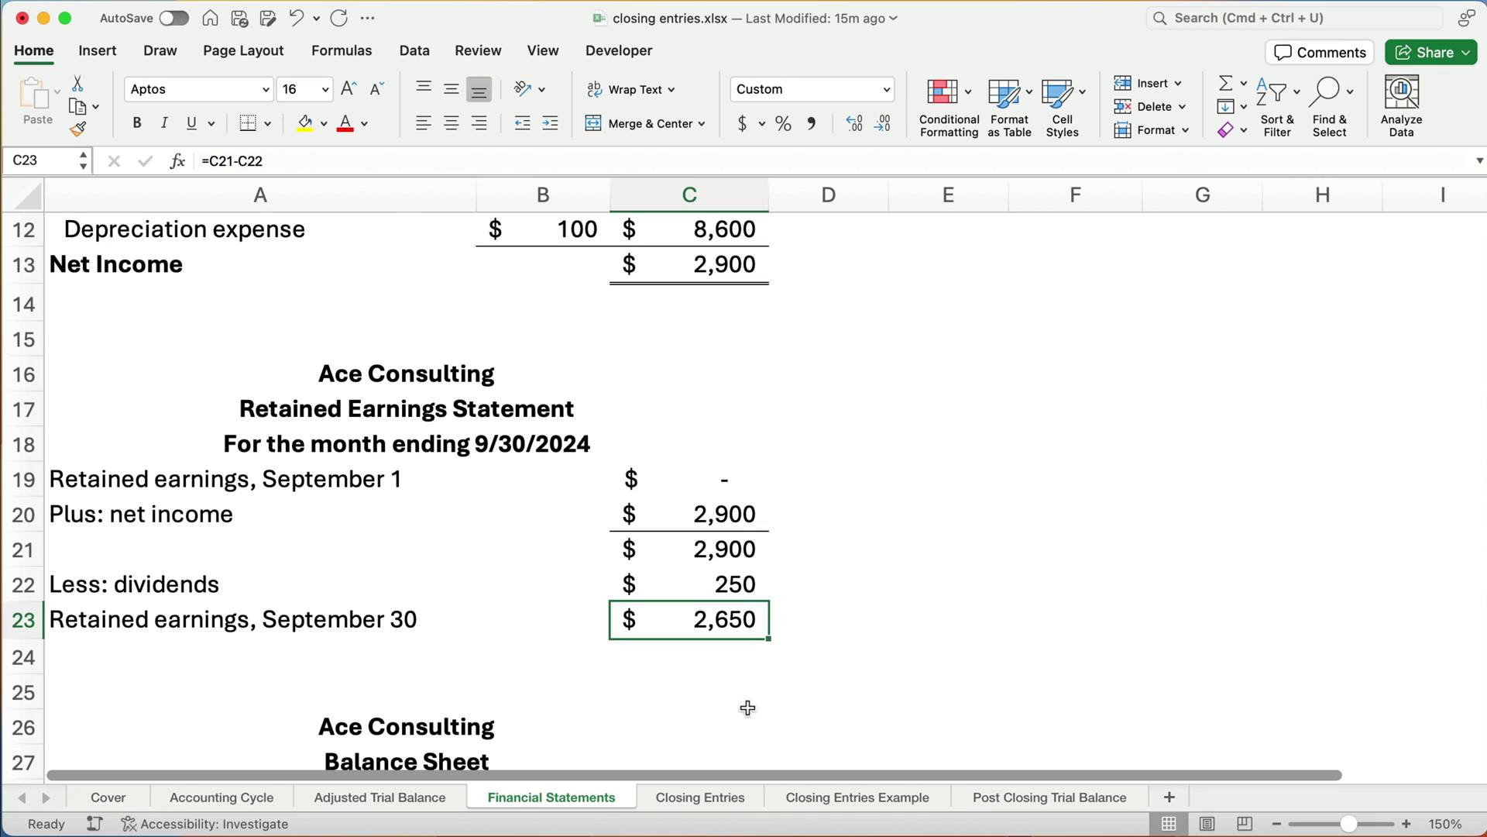
# Enter a 2650 credit for Retained earnings in D15, making both totals $18,050
pyautogui.click(1024, 810)
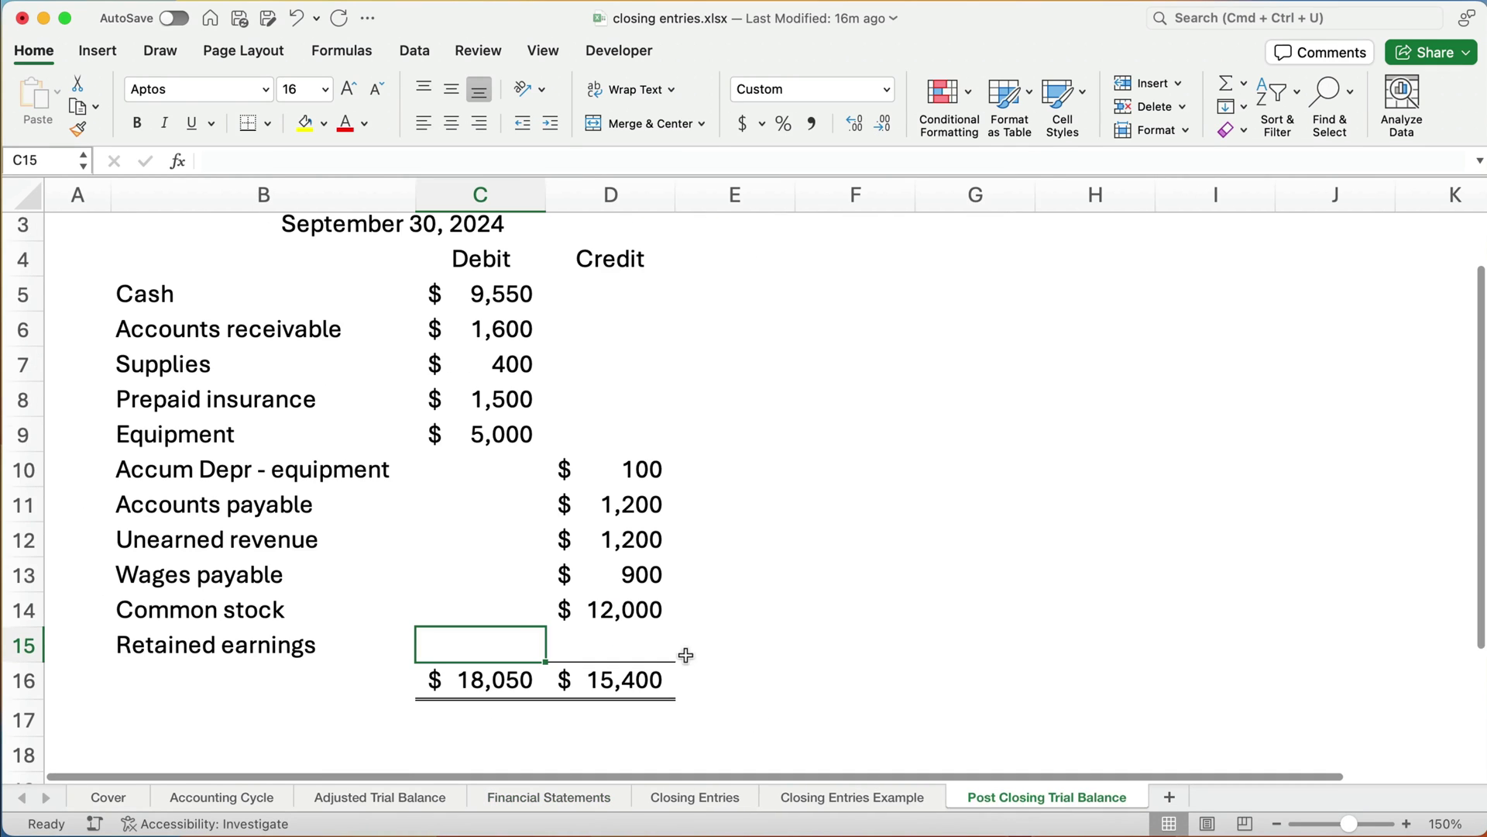
pyautogui.click(637, 641)
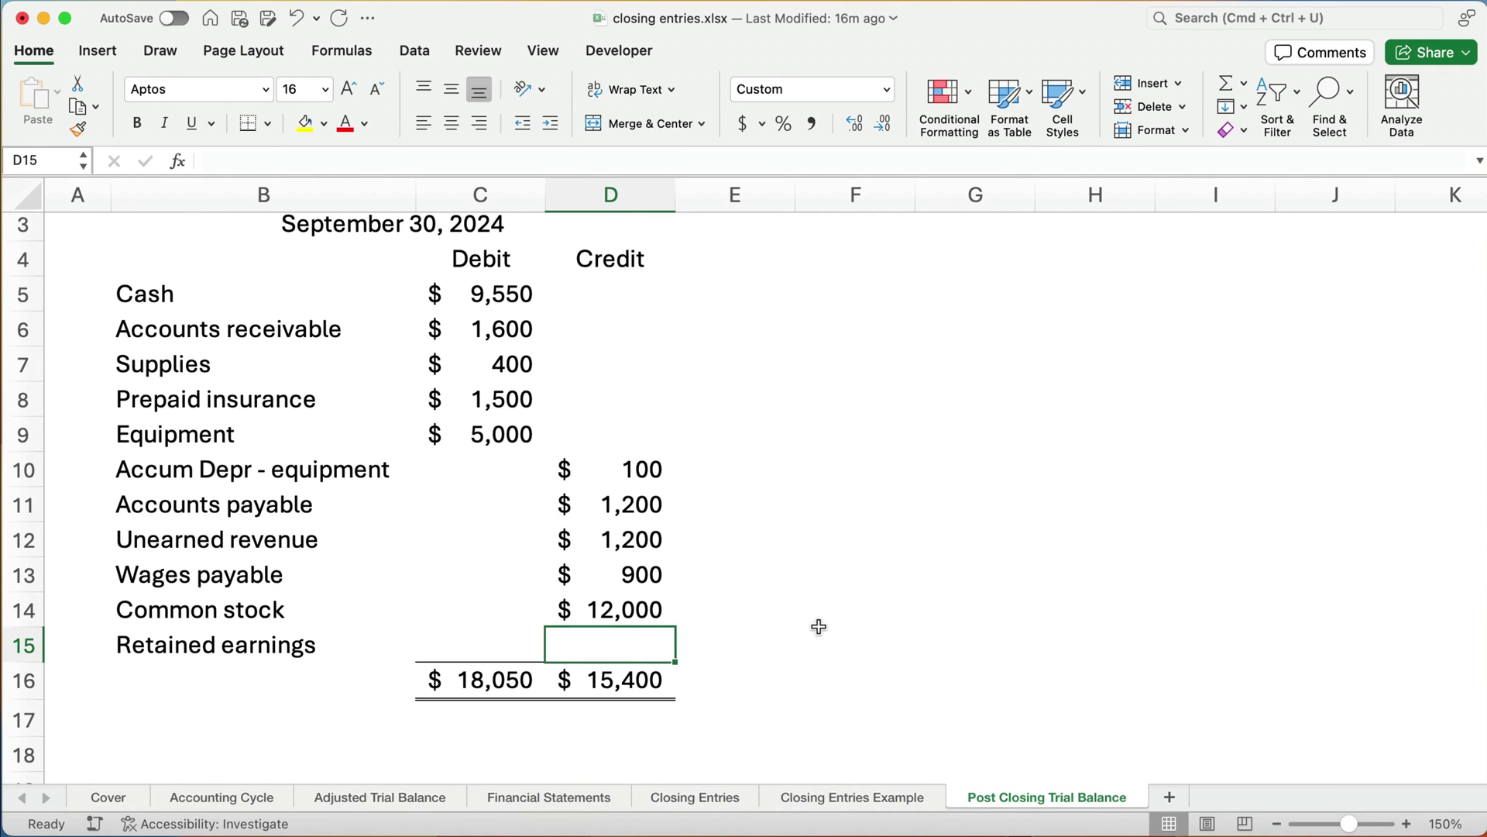
pyautogui.write('2650')
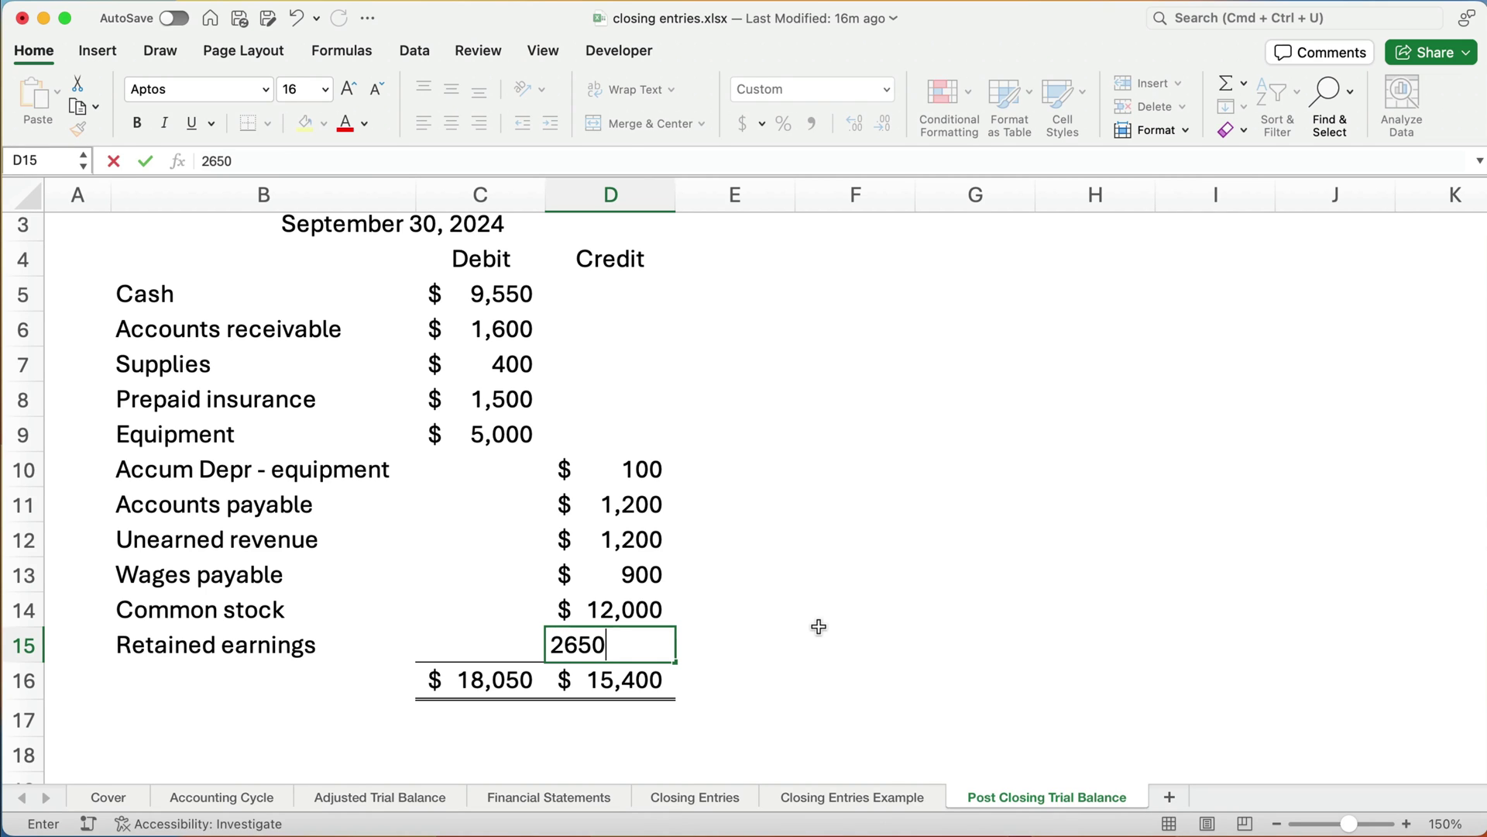
pyautogui.press('Return')
pyautogui.scroll(-2, 756, 594)
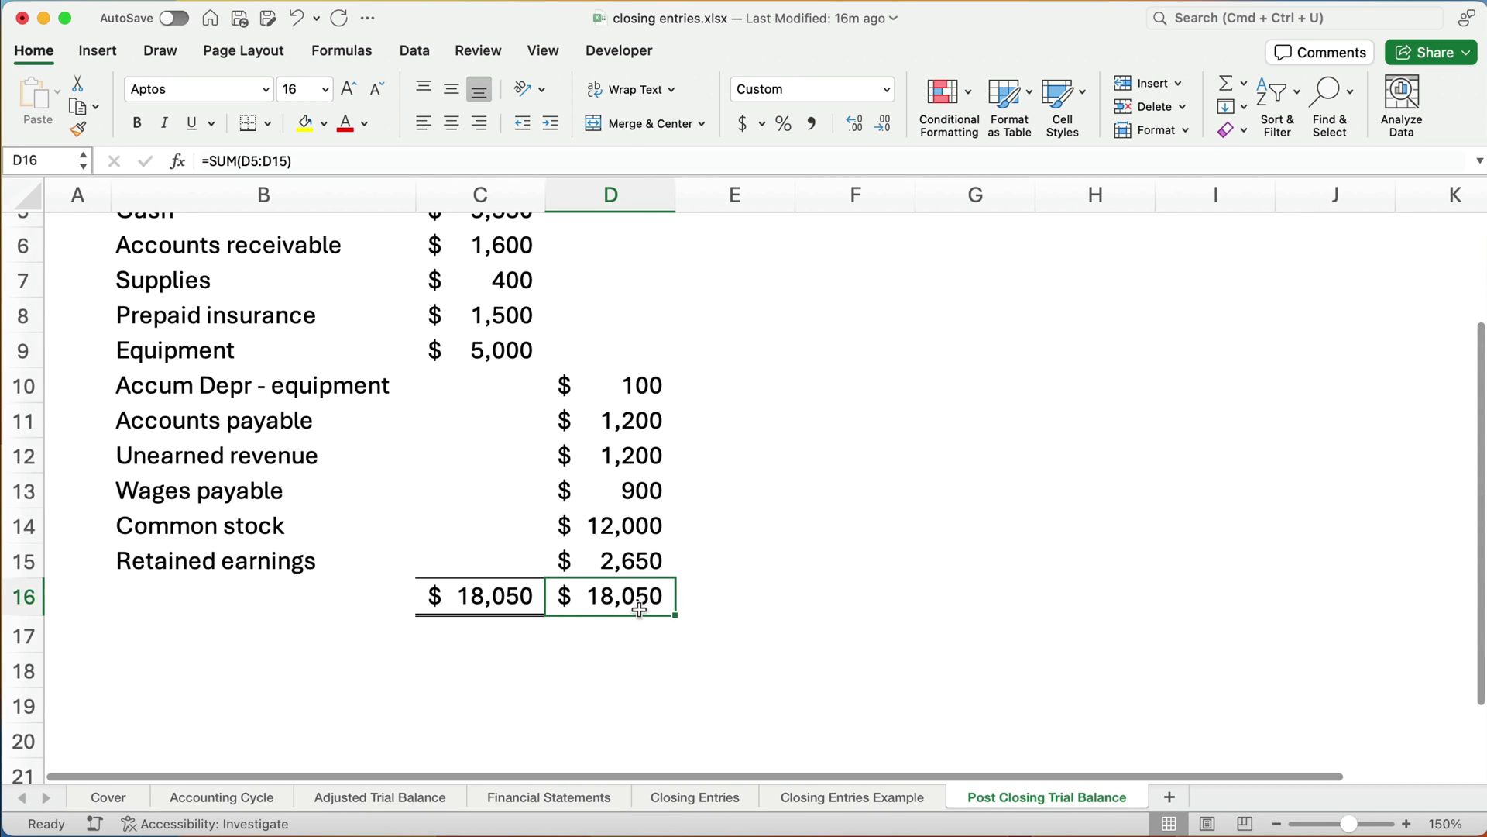
pyautogui.scroll(4, 449, 603)
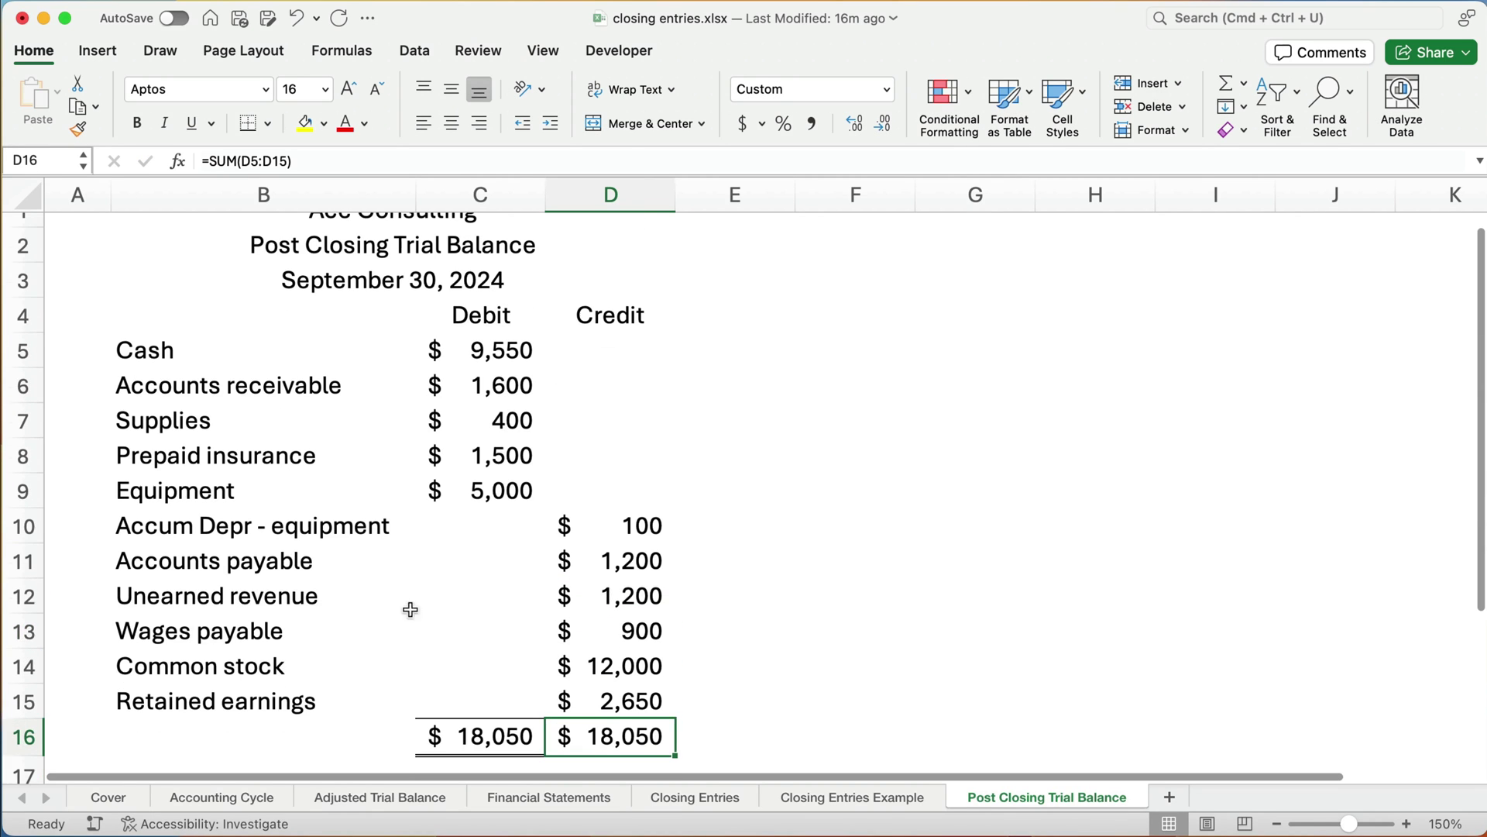
pyautogui.click(934, 494)
pyautogui.scroll(1, 990, 517)
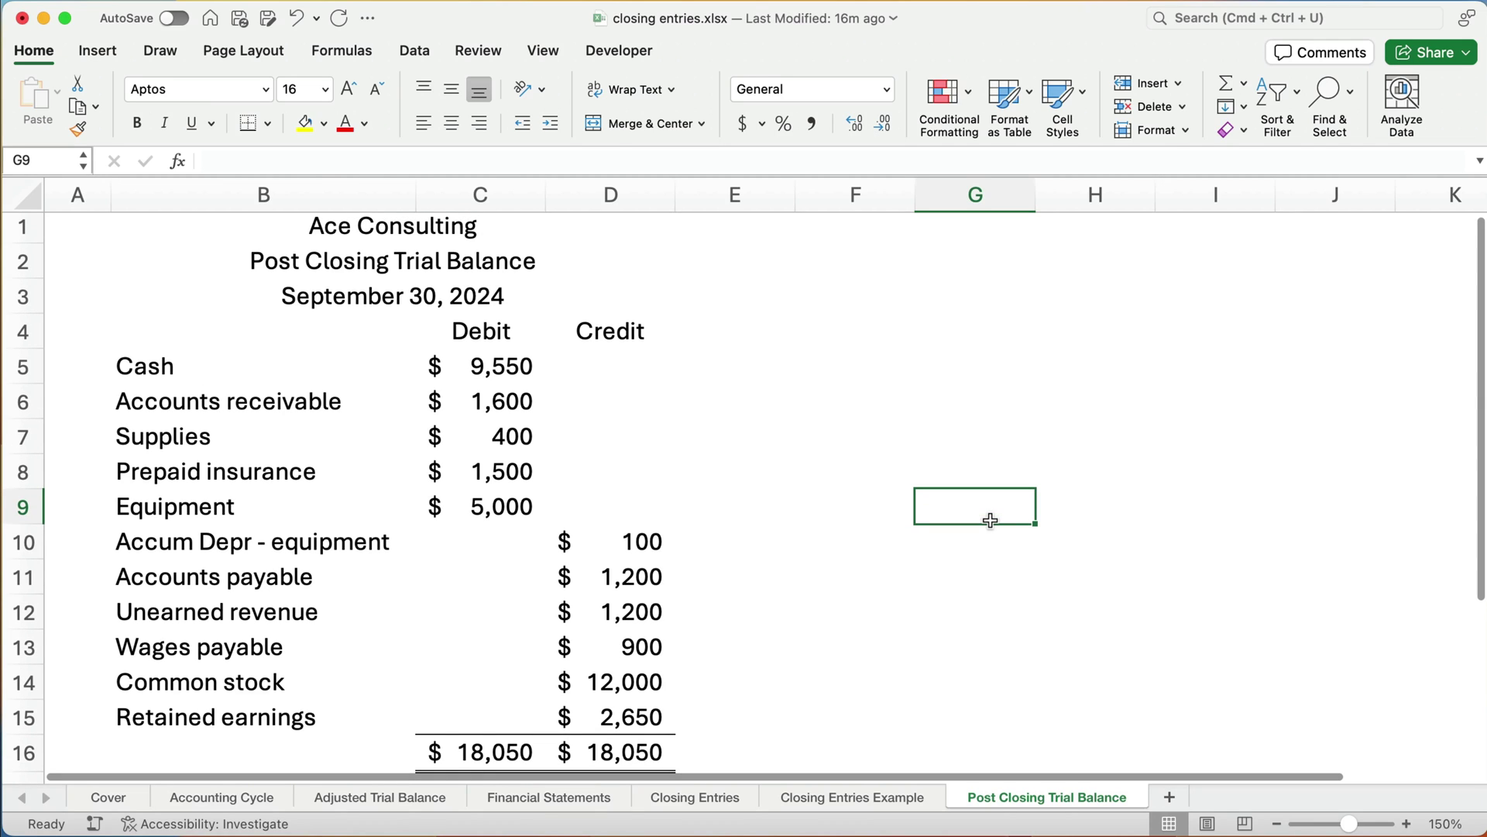